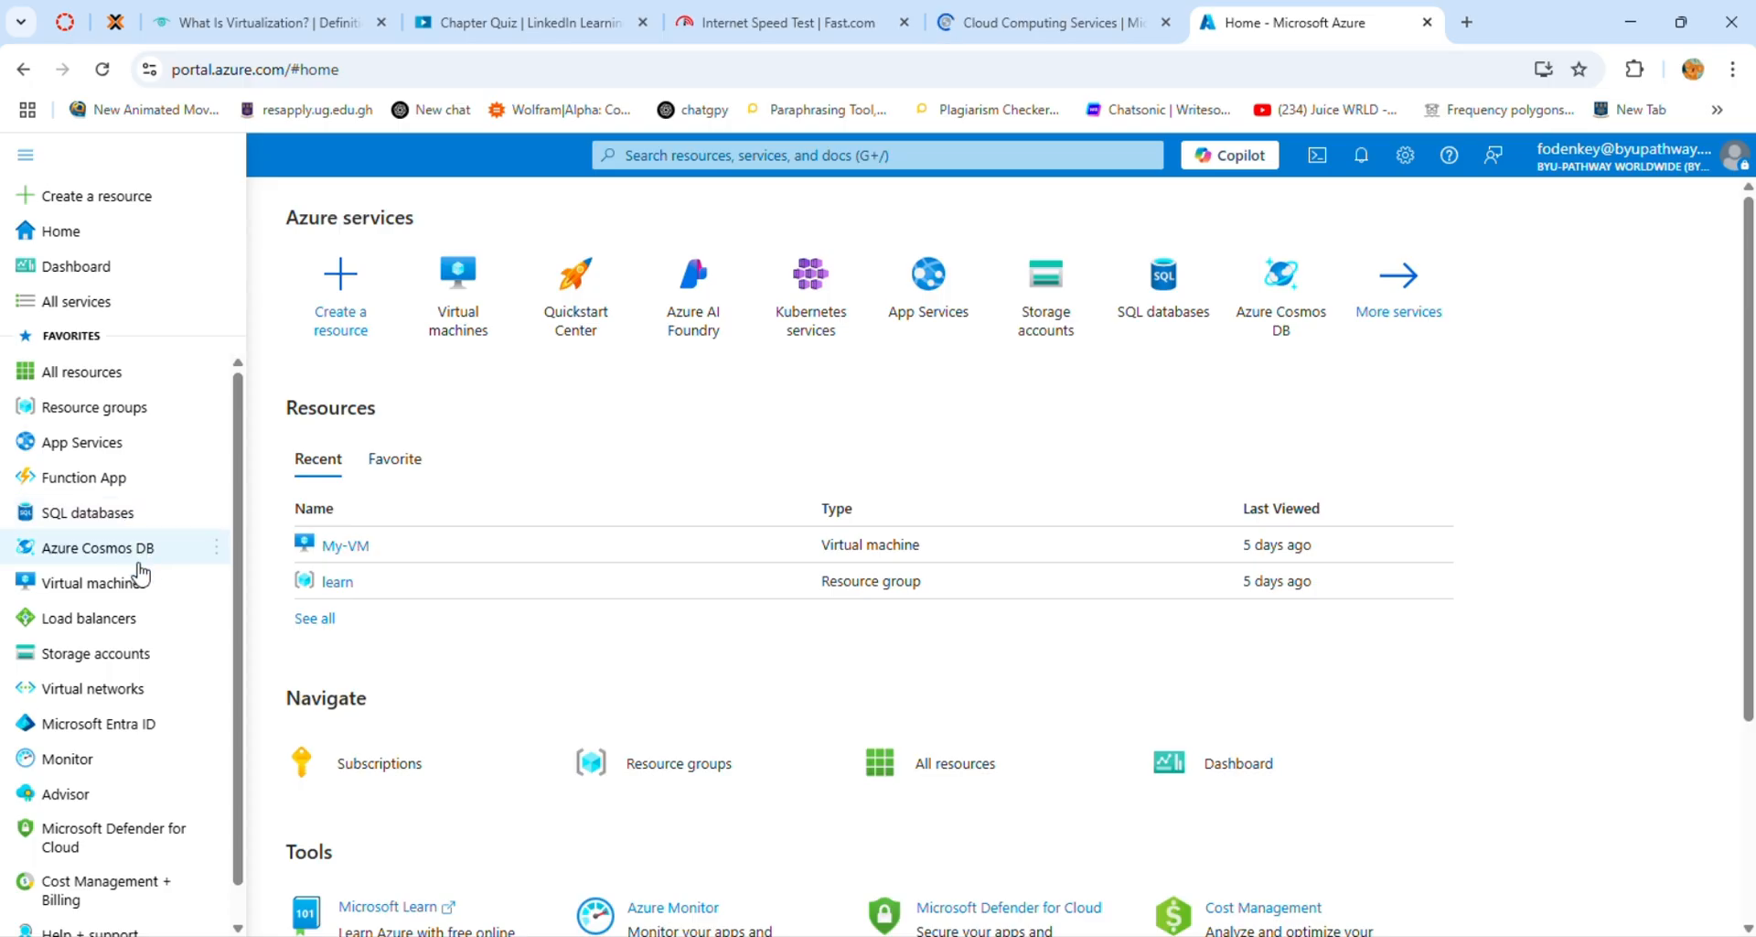
- Open the virtual machines list and start creating a new standard virtual machine
{"action": "left_click", "coordinate": [134, 589]}
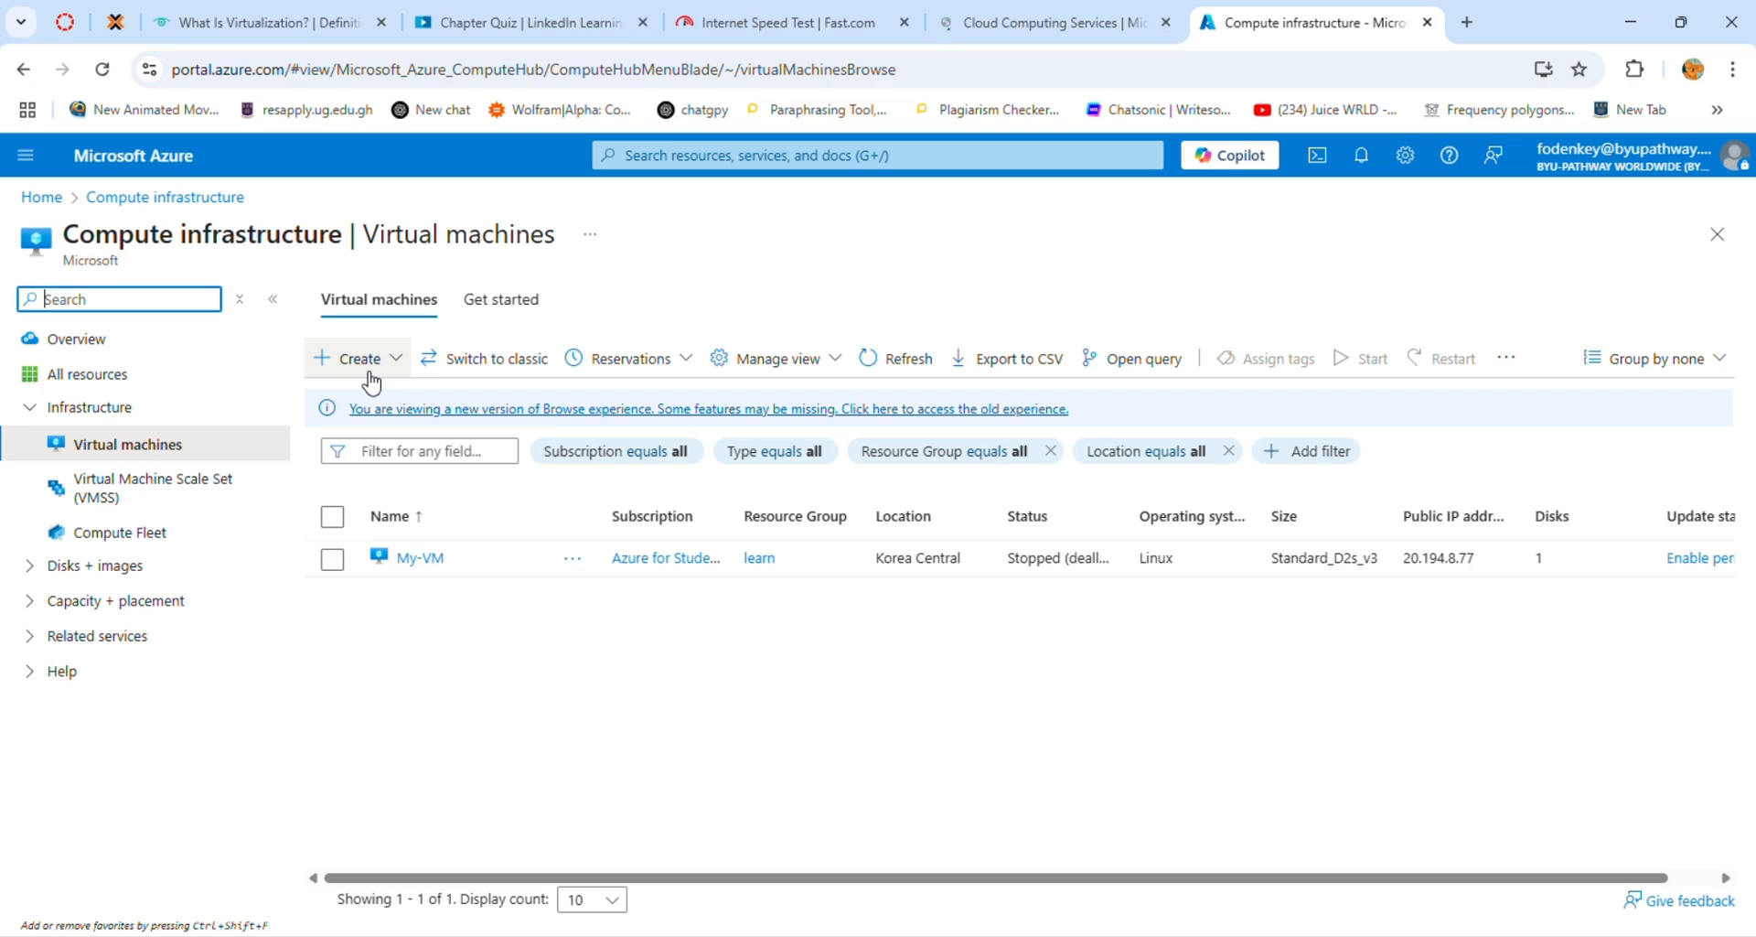
{"action": "left_click", "coordinate": [370, 380]}
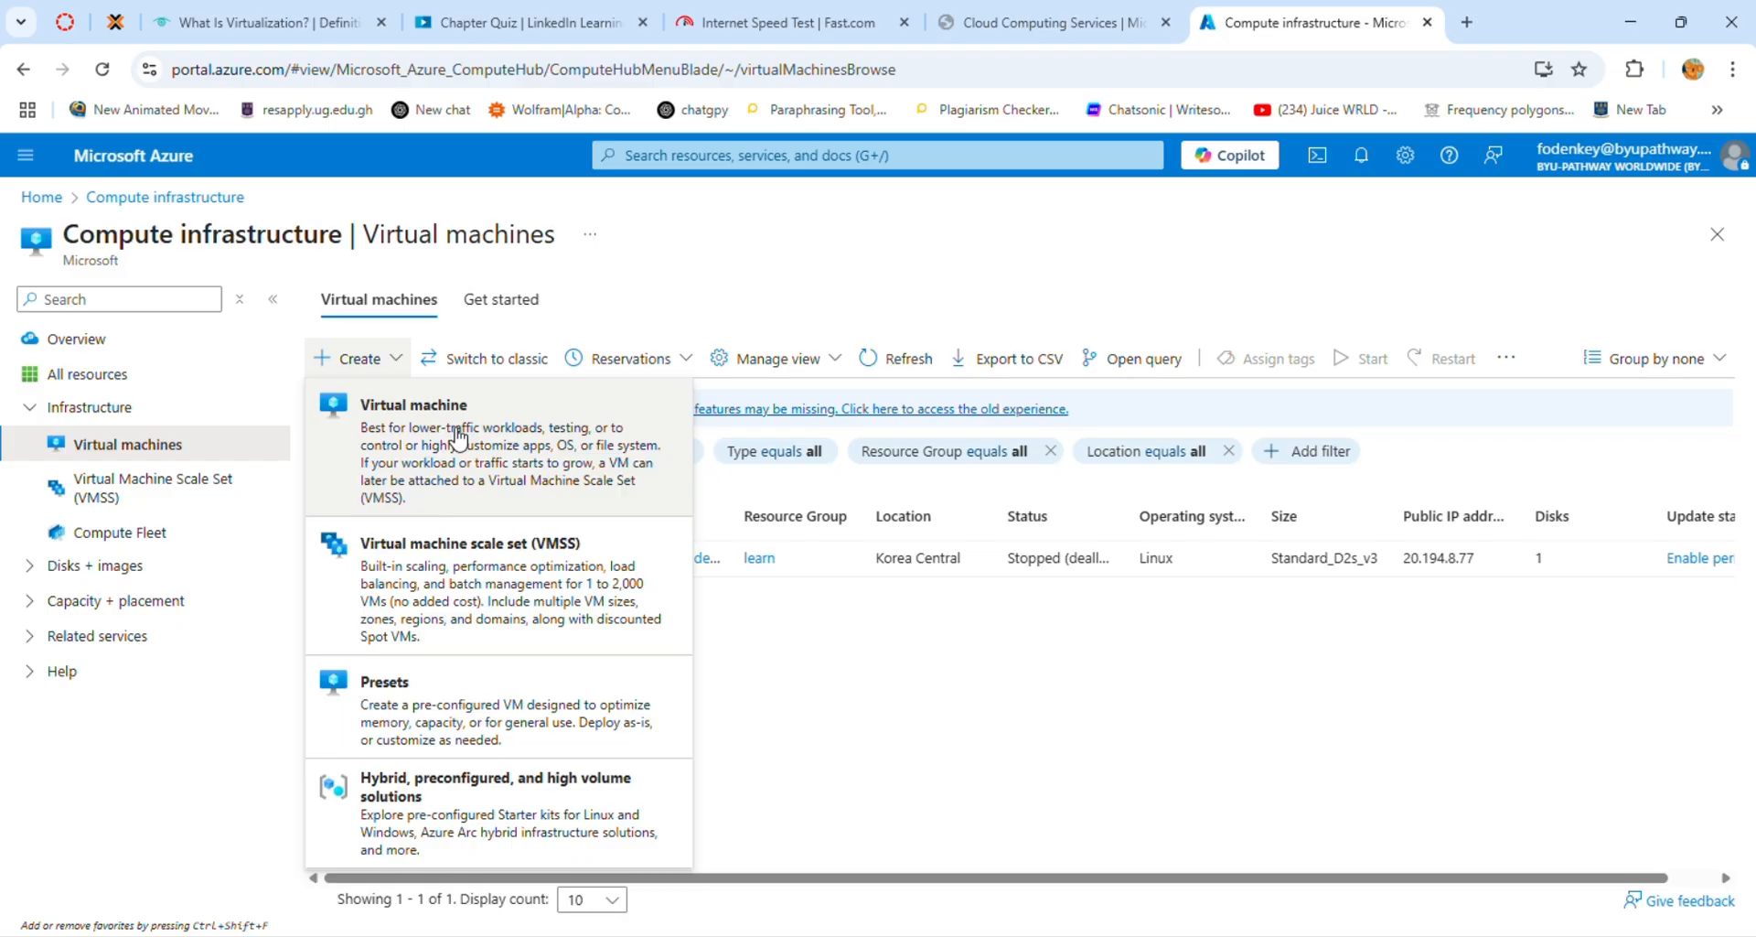
{"action": "left_click", "coordinate": [603, 506]}
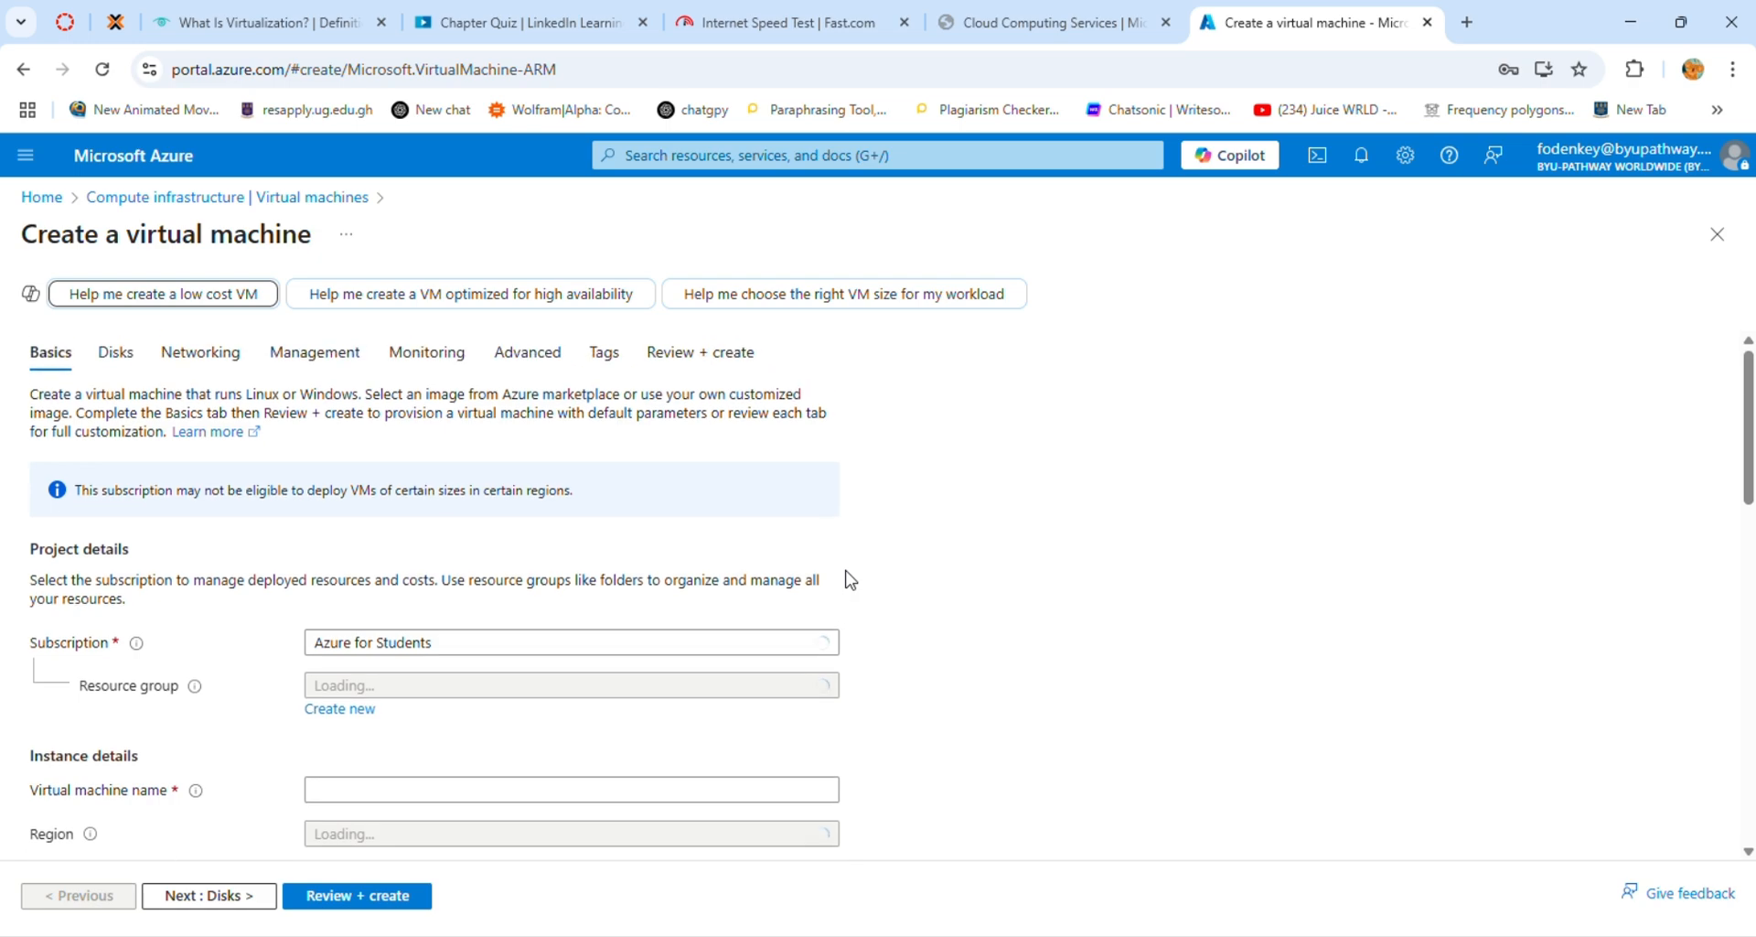
- Try the Azure for Students Starter subscription for the virtual machine and look for an existing resource group under it
{"action": "scroll", "coordinate": [850, 579], "scroll_direction": "down", "scroll_amount": 2}
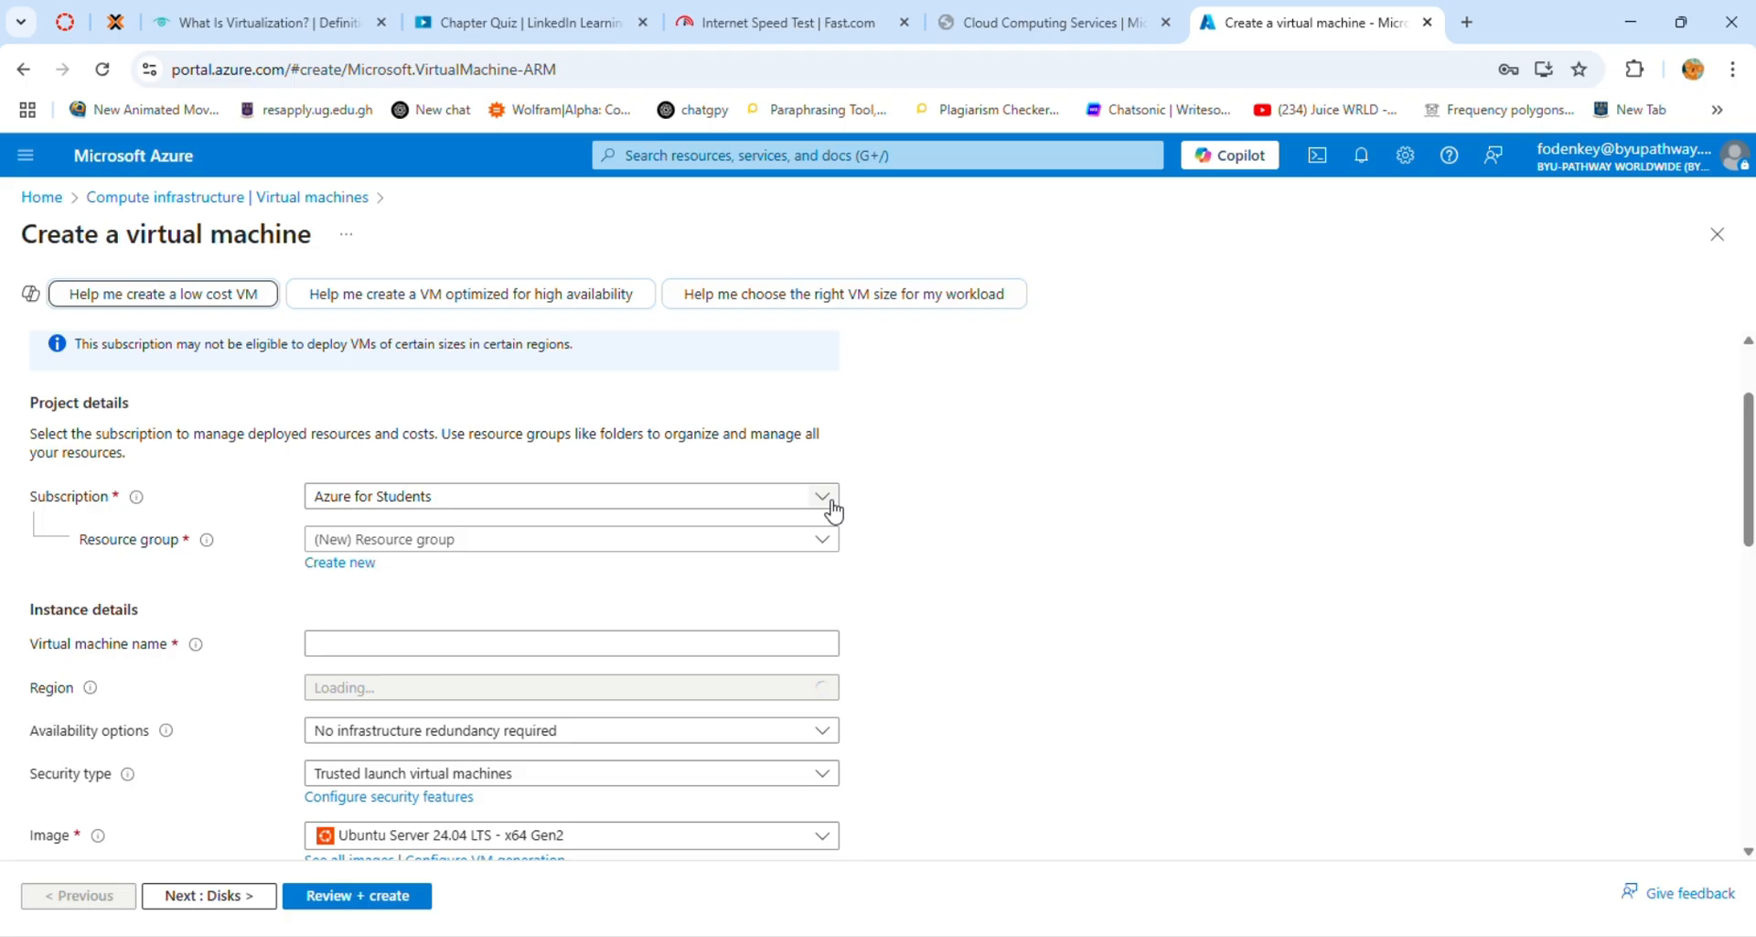
{"action": "left_click", "coordinate": [822, 498]}
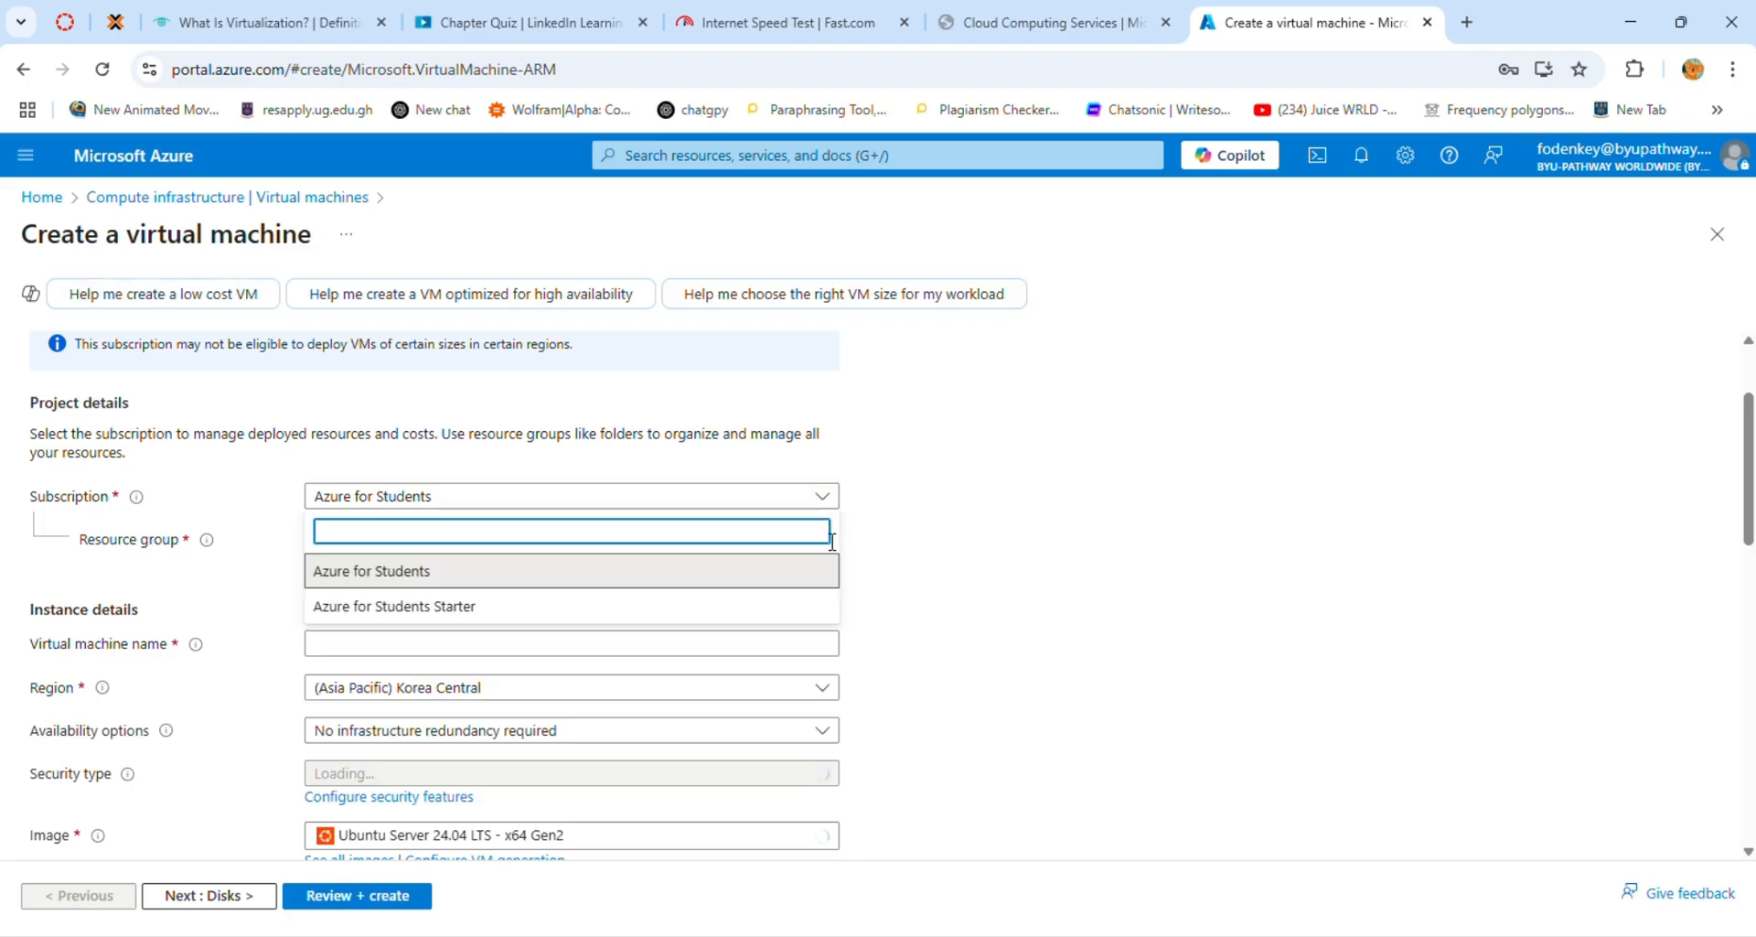
{"action": "left_click", "coordinate": [821, 604]}
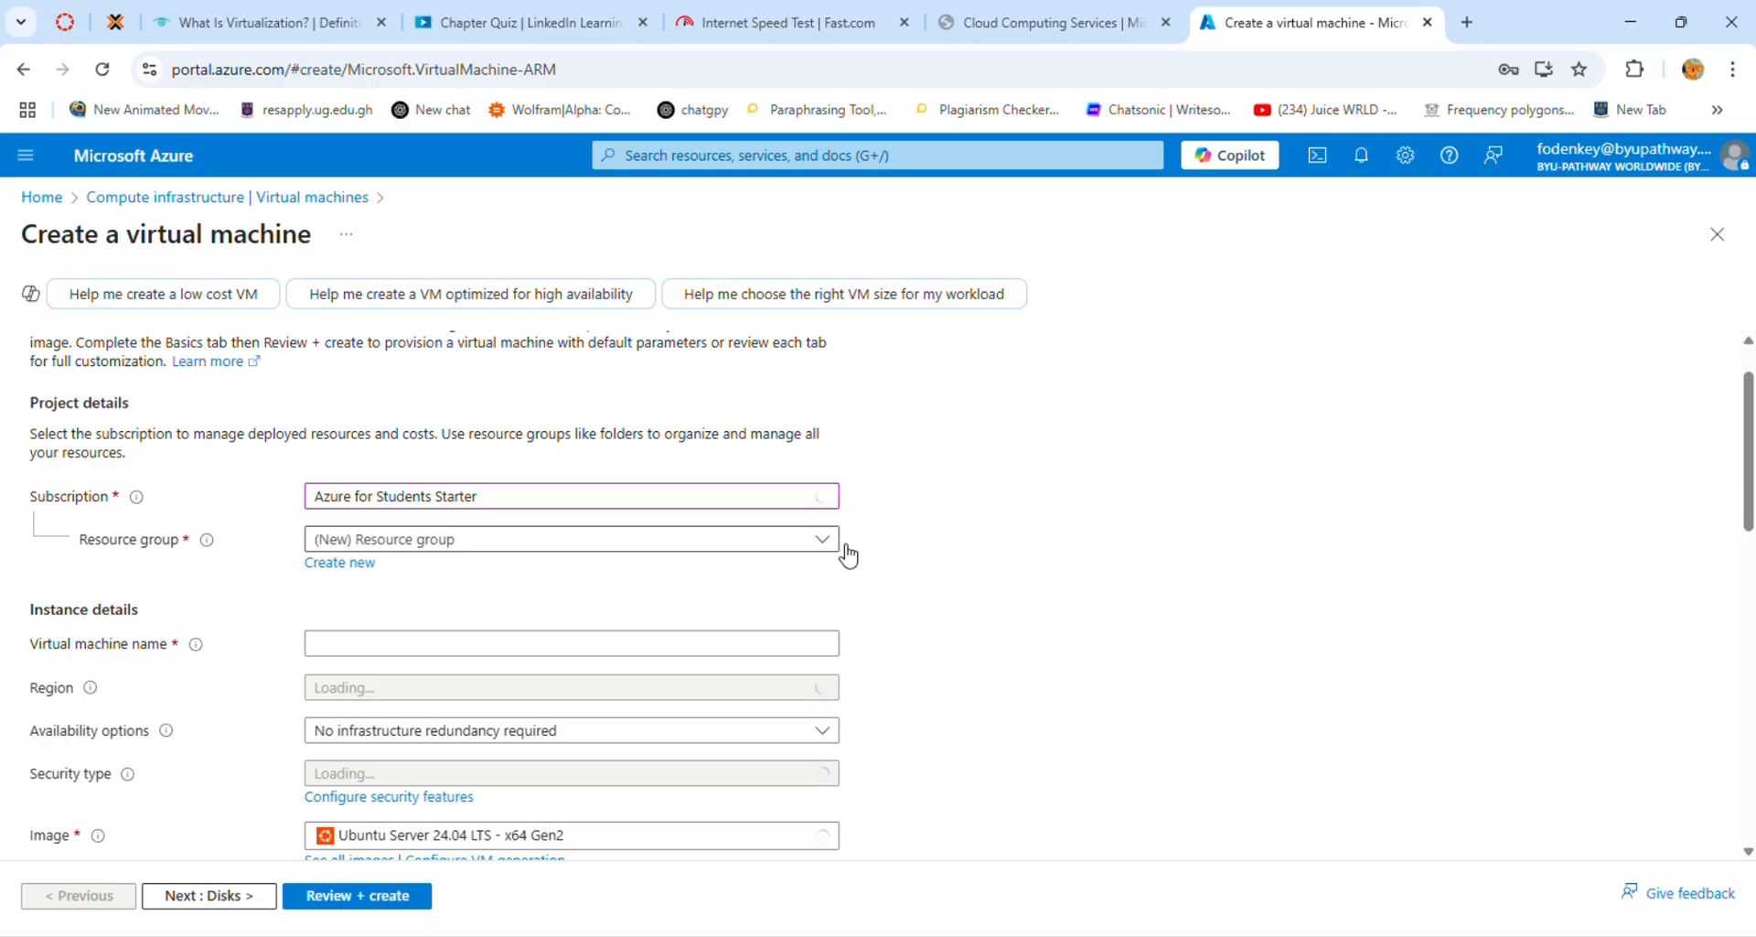
{"action": "left_click", "coordinate": [836, 544]}
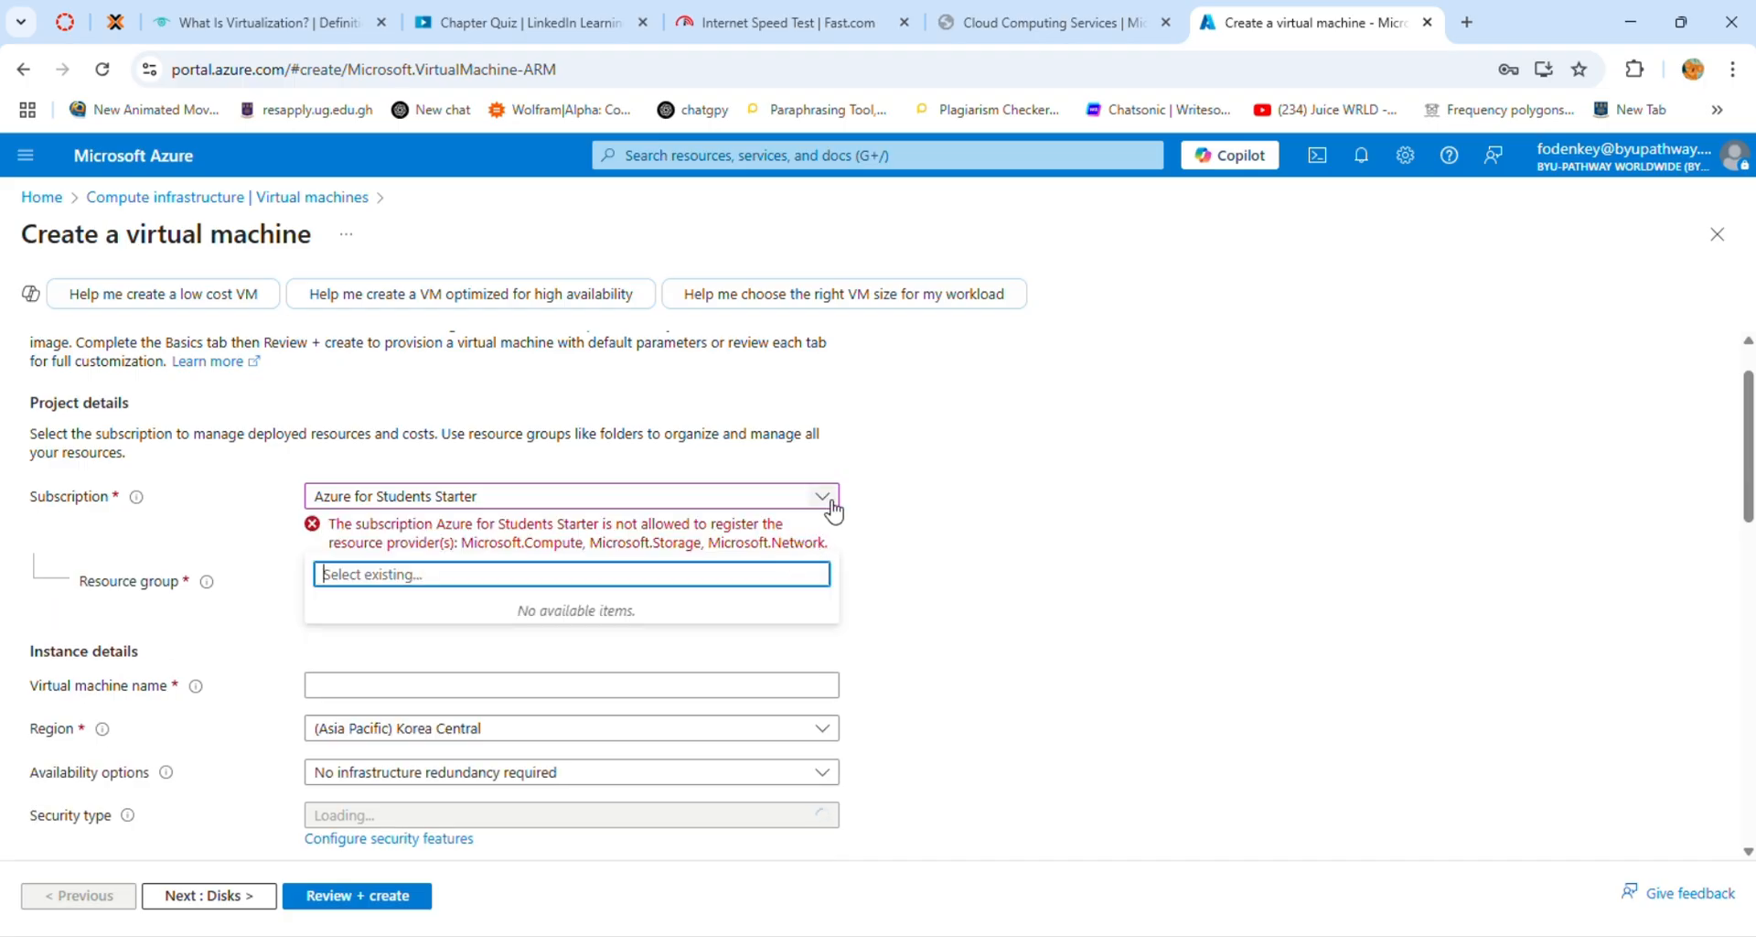
- Set the subscription to Azure for Students and choose the existing resource group learn
{"action": "left_click", "coordinate": [823, 496]}
{"action": "left_click", "coordinate": [778, 572]}
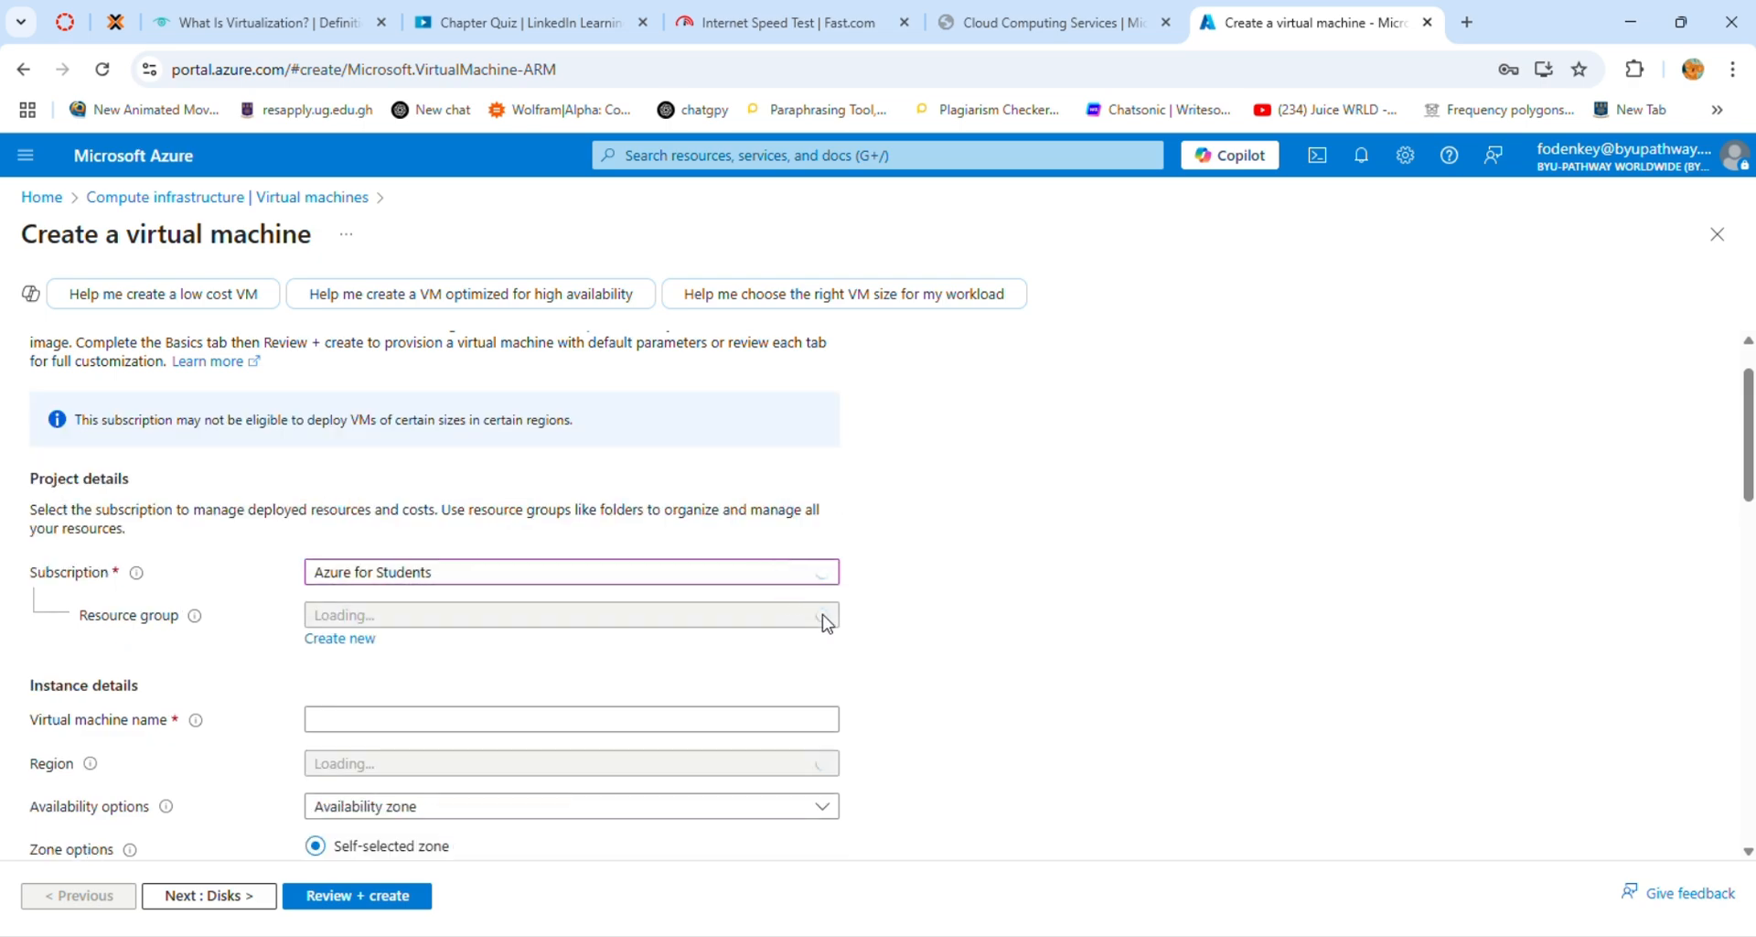
{"action": "left_click", "coordinate": [829, 623]}
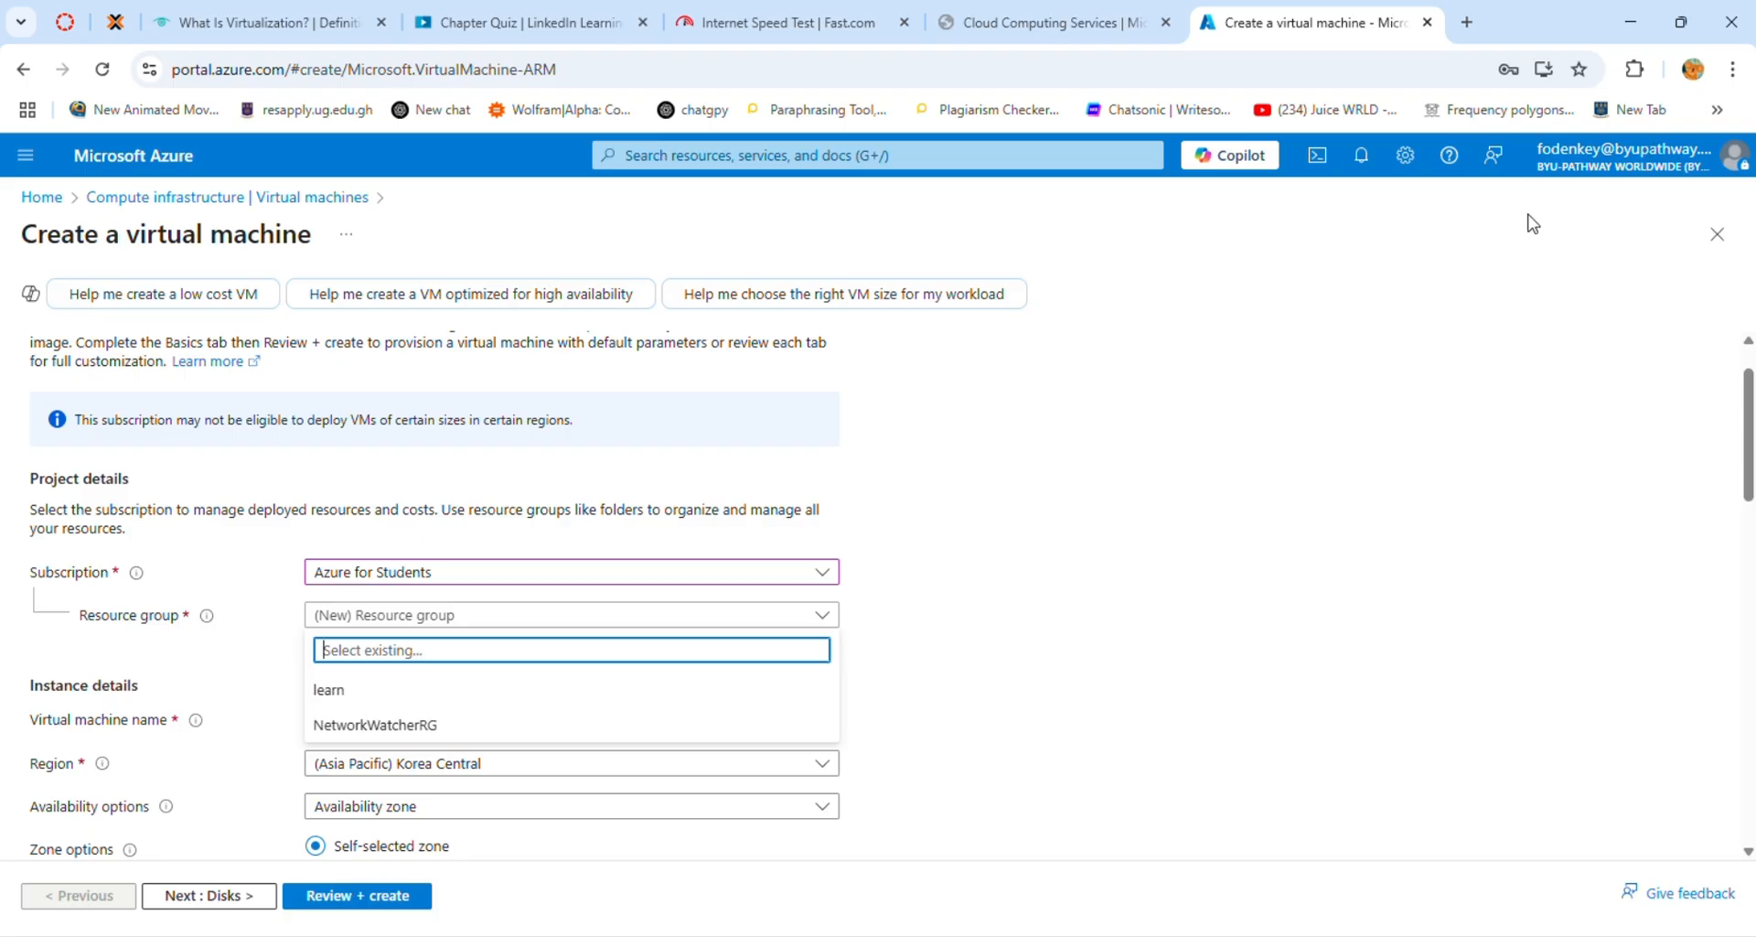
{"action": "left_click", "coordinate": [806, 707]}
{"action": "scroll", "coordinate": [933, 689], "scroll_direction": "down", "scroll_amount": 1}
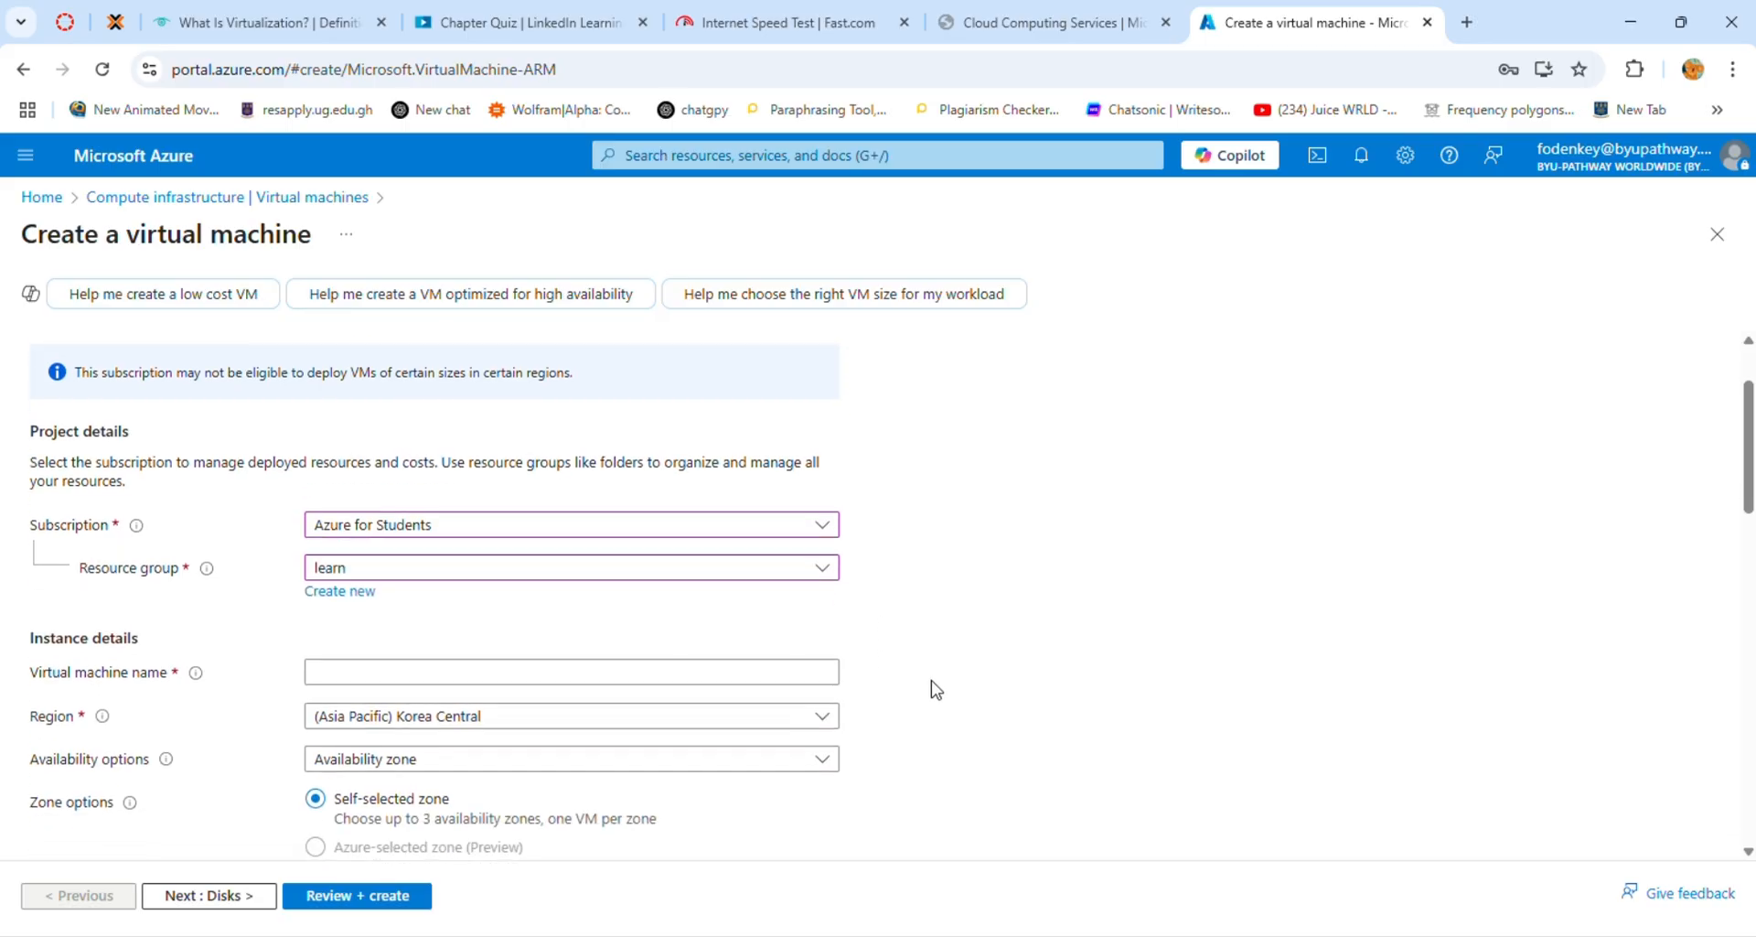
- Name the virtual machine with the account holder's surname followed by 235 and keep the (Asia Pacific) Korea Central region
{"action": "left_click", "coordinate": [769, 632]}
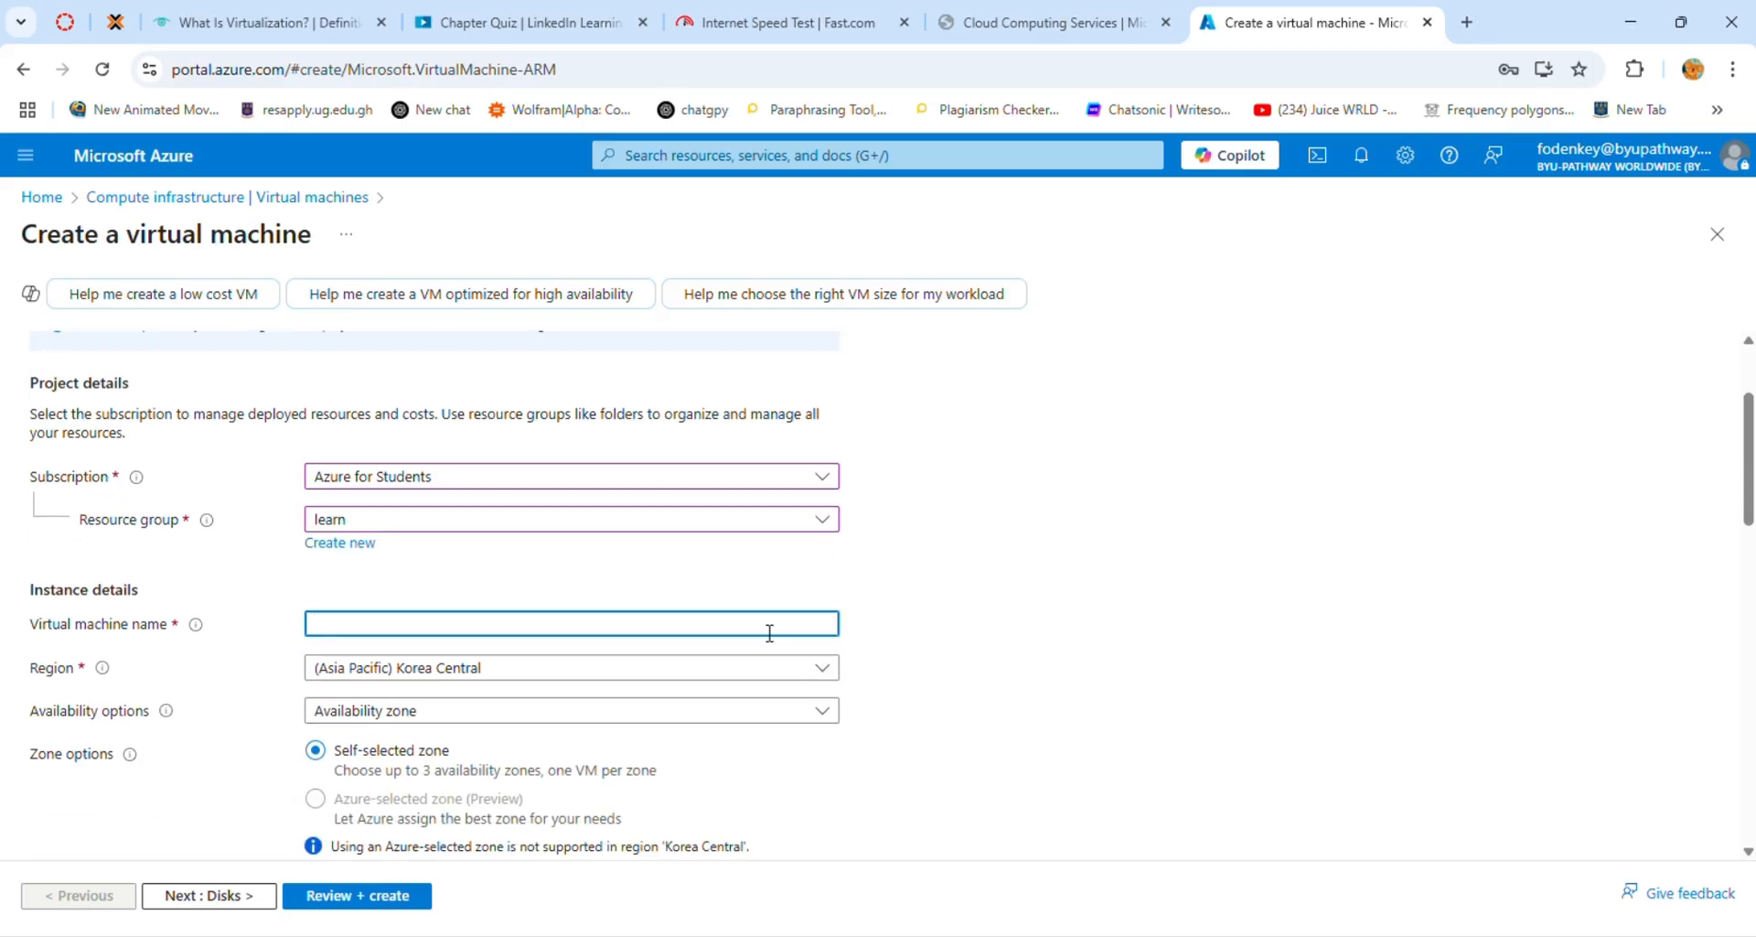
{"action": "type", "text": "ODENKEY235"}
{"action": "left_click", "coordinate": [826, 672]}
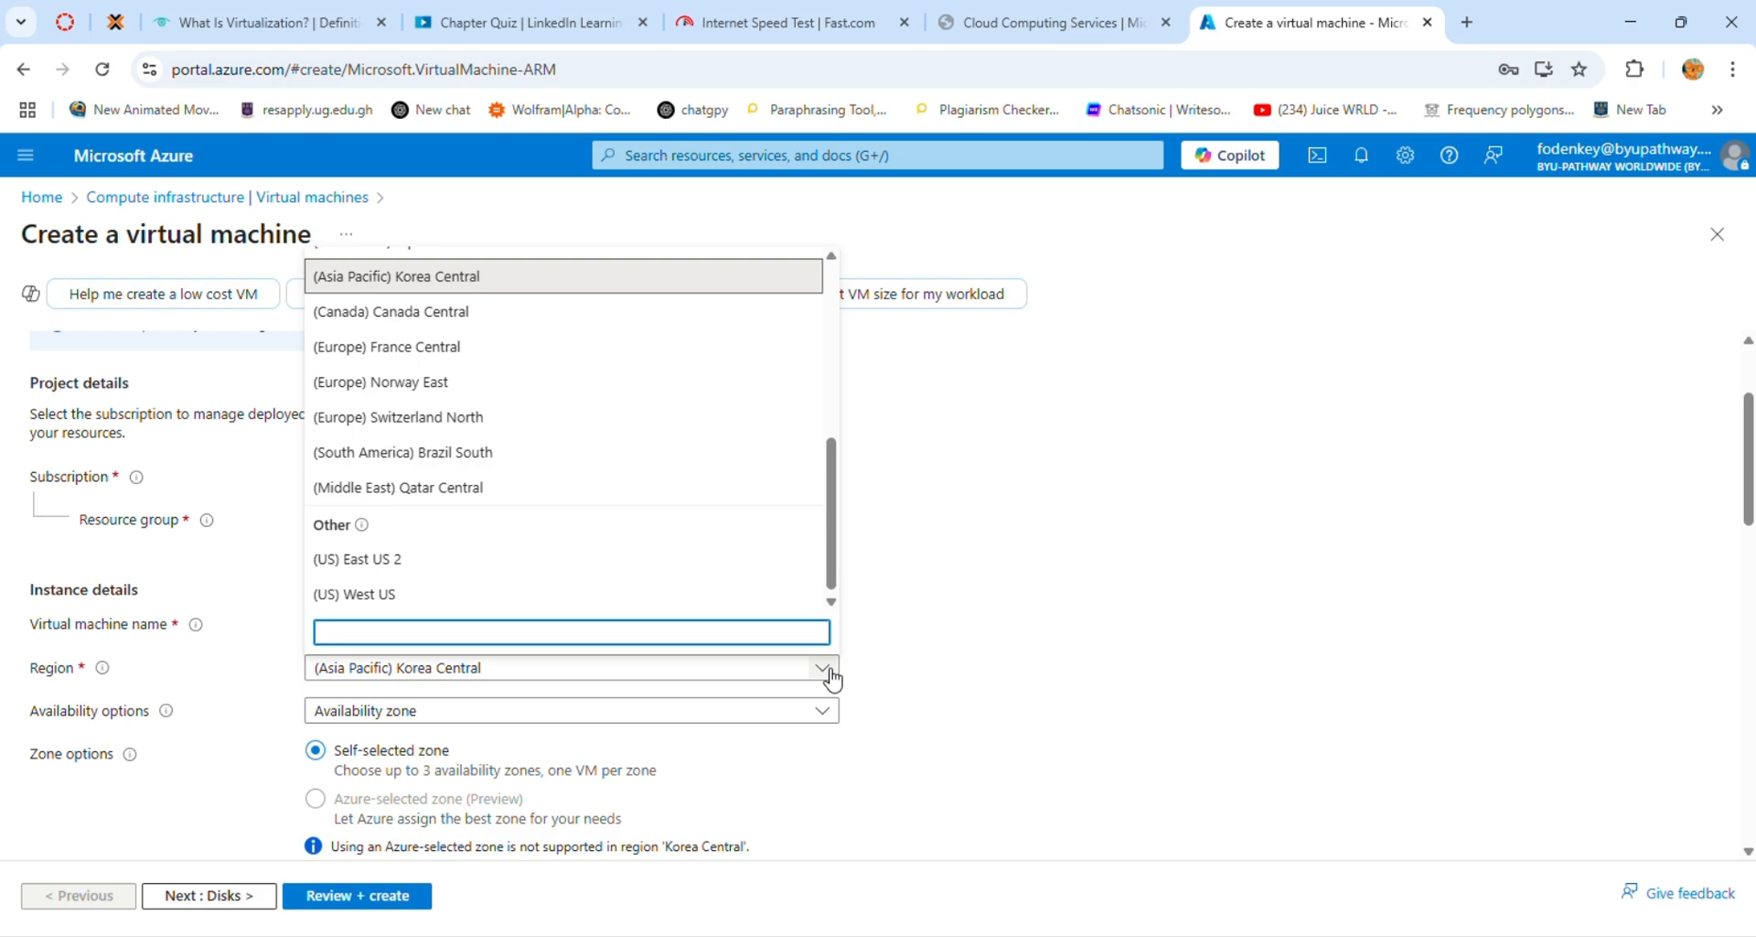
{"action": "left_click", "coordinate": [826, 672]}
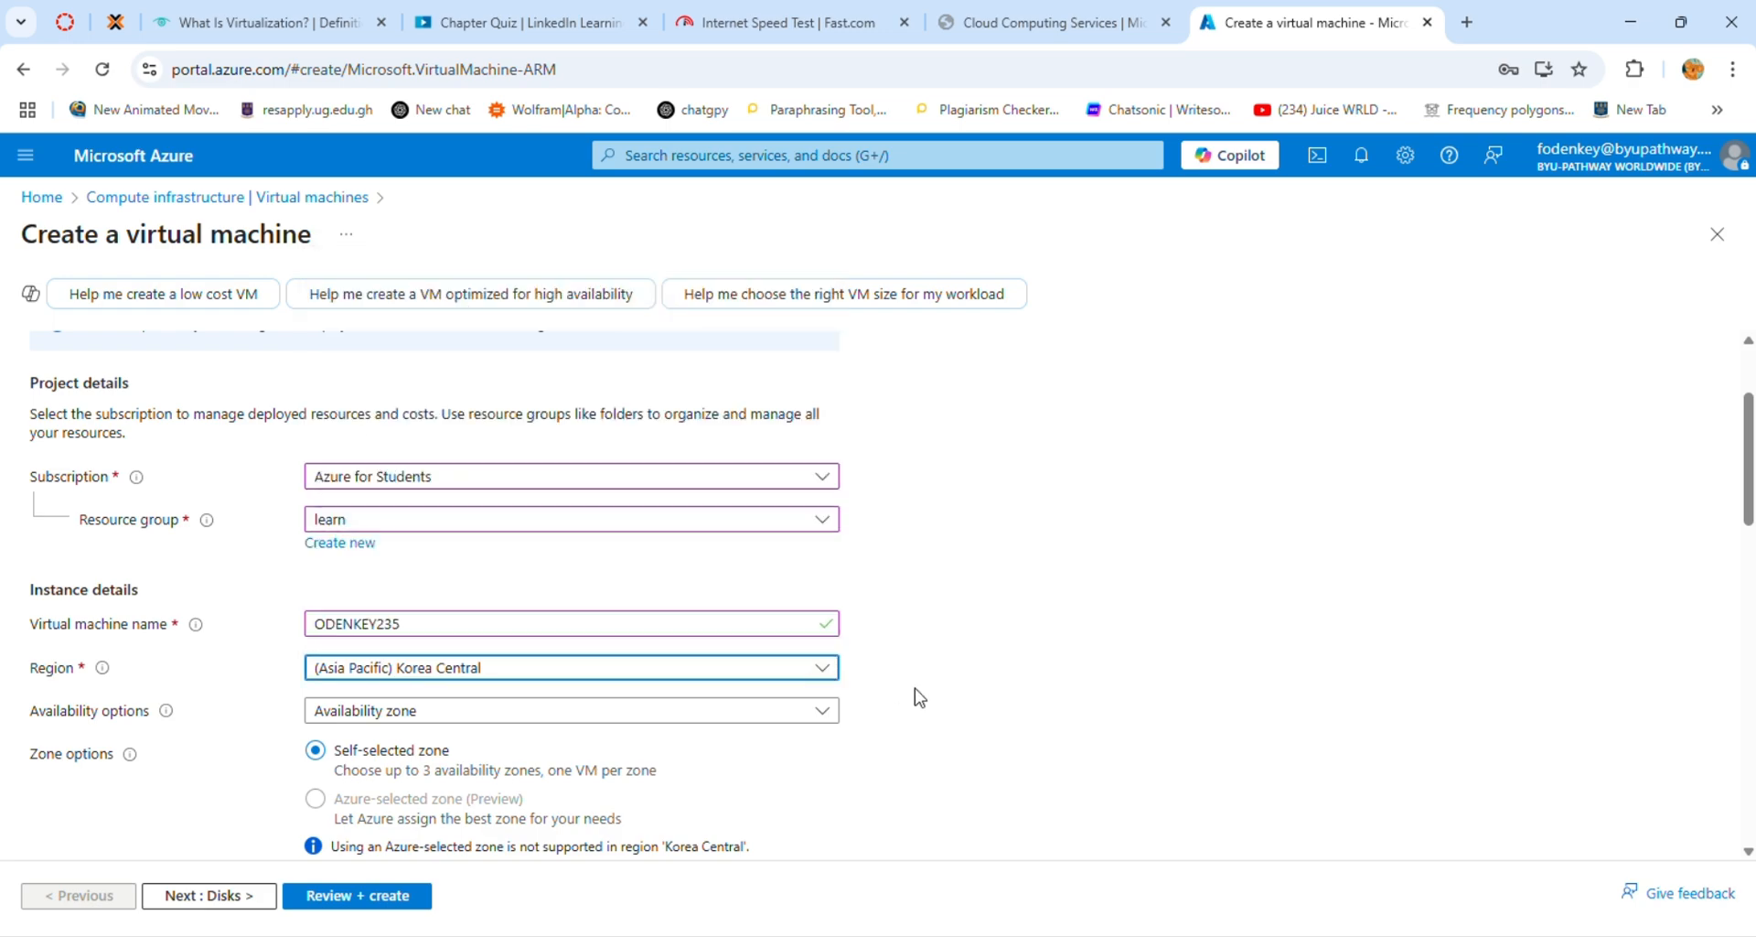
- Review the availability options, keeping Availability zone, and try to select the Azure-selected zone (Preview) option
{"action": "scroll", "coordinate": [920, 697], "scroll_direction": "down", "scroll_amount": 1}
{"action": "scroll", "coordinate": [919, 697], "scroll_direction": "down", "scroll_amount": 1}
{"action": "left_click", "coordinate": [830, 575]}
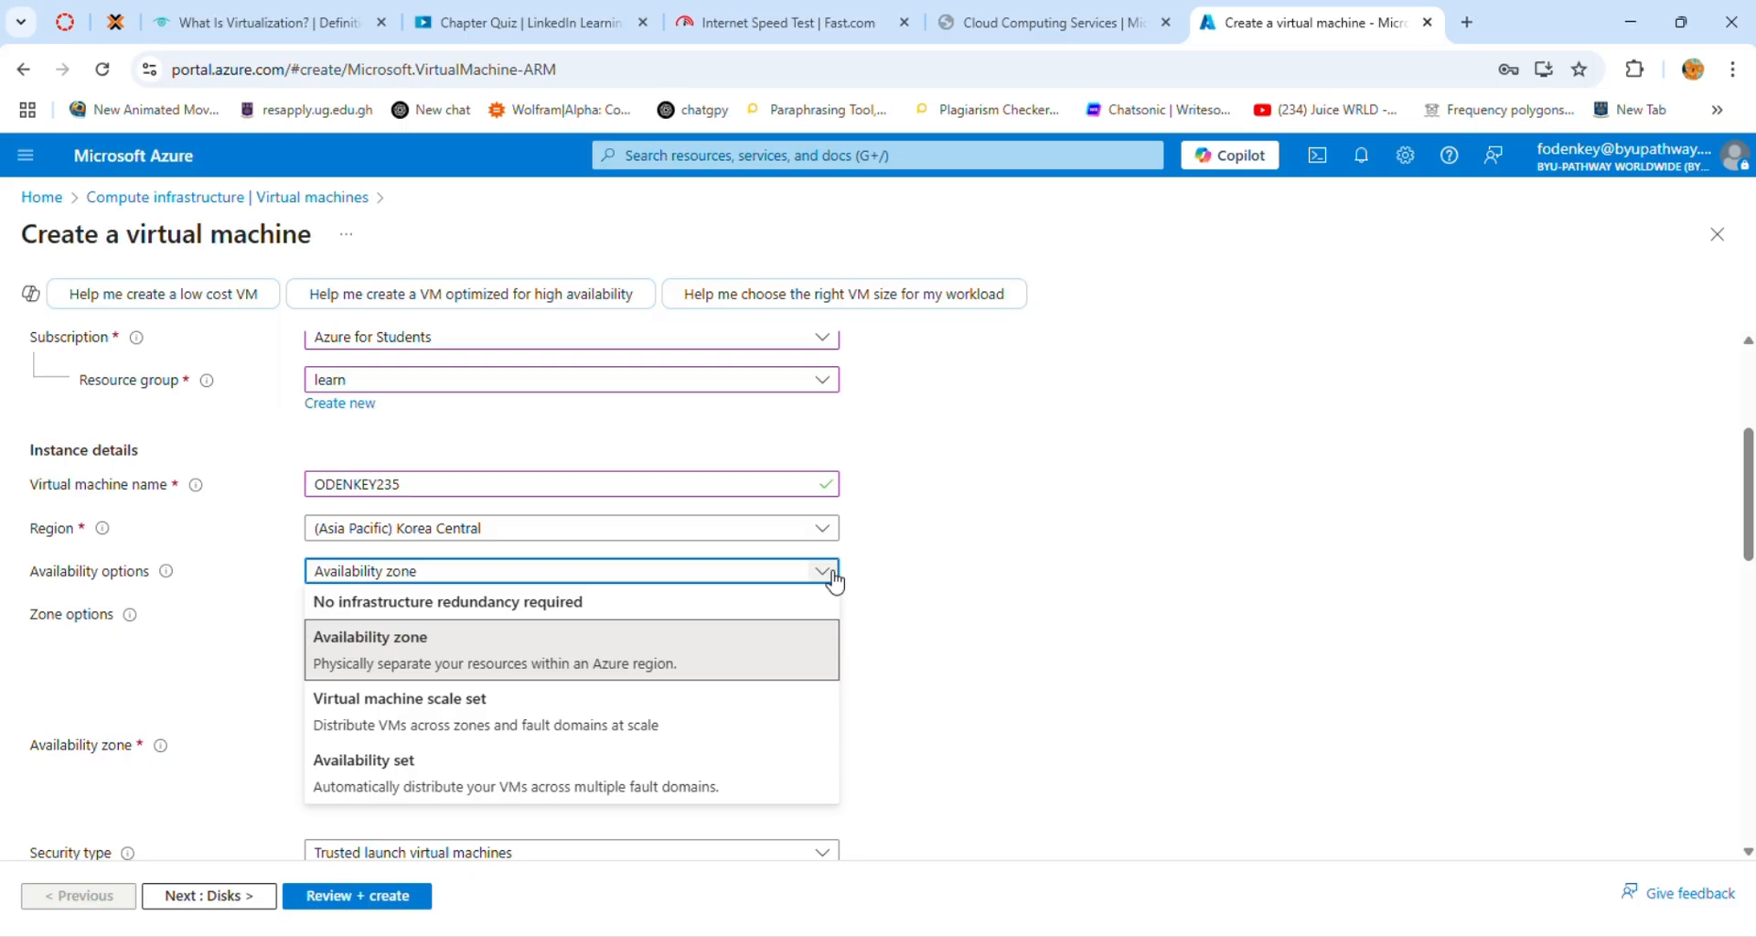
{"action": "left_click", "coordinate": [832, 576]}
{"action": "scroll", "coordinate": [901, 634], "scroll_direction": "down", "scroll_amount": 1}
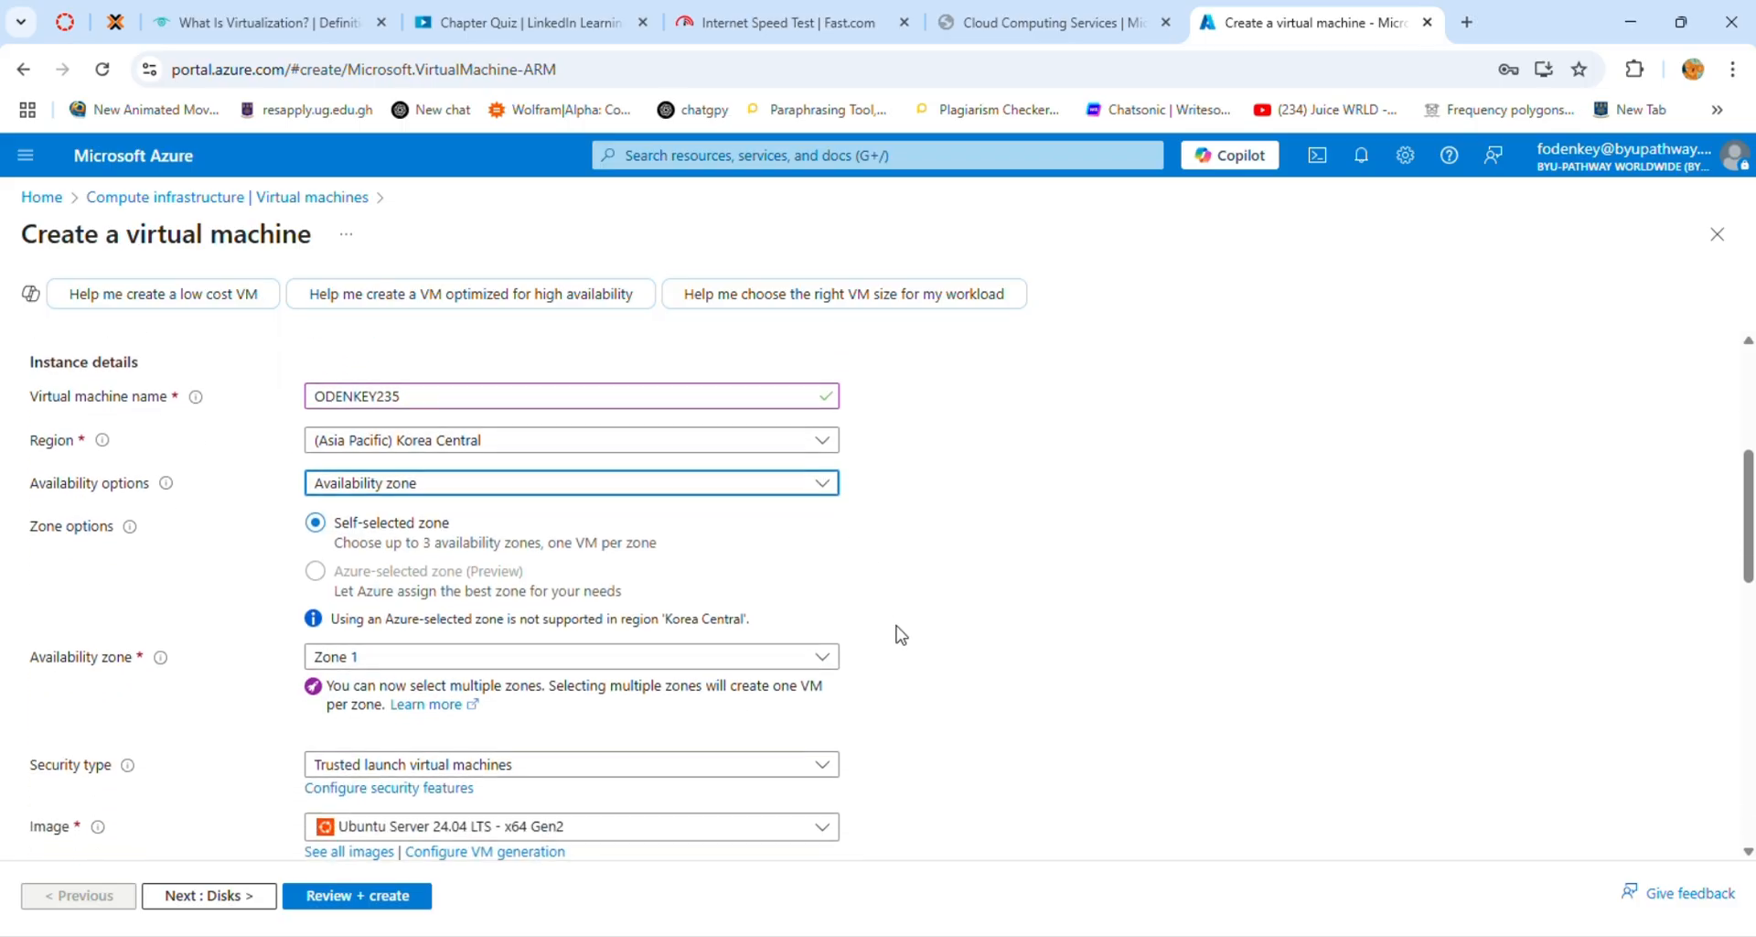
{"action": "scroll", "coordinate": [900, 634], "scroll_direction": "down", "scroll_amount": 1}
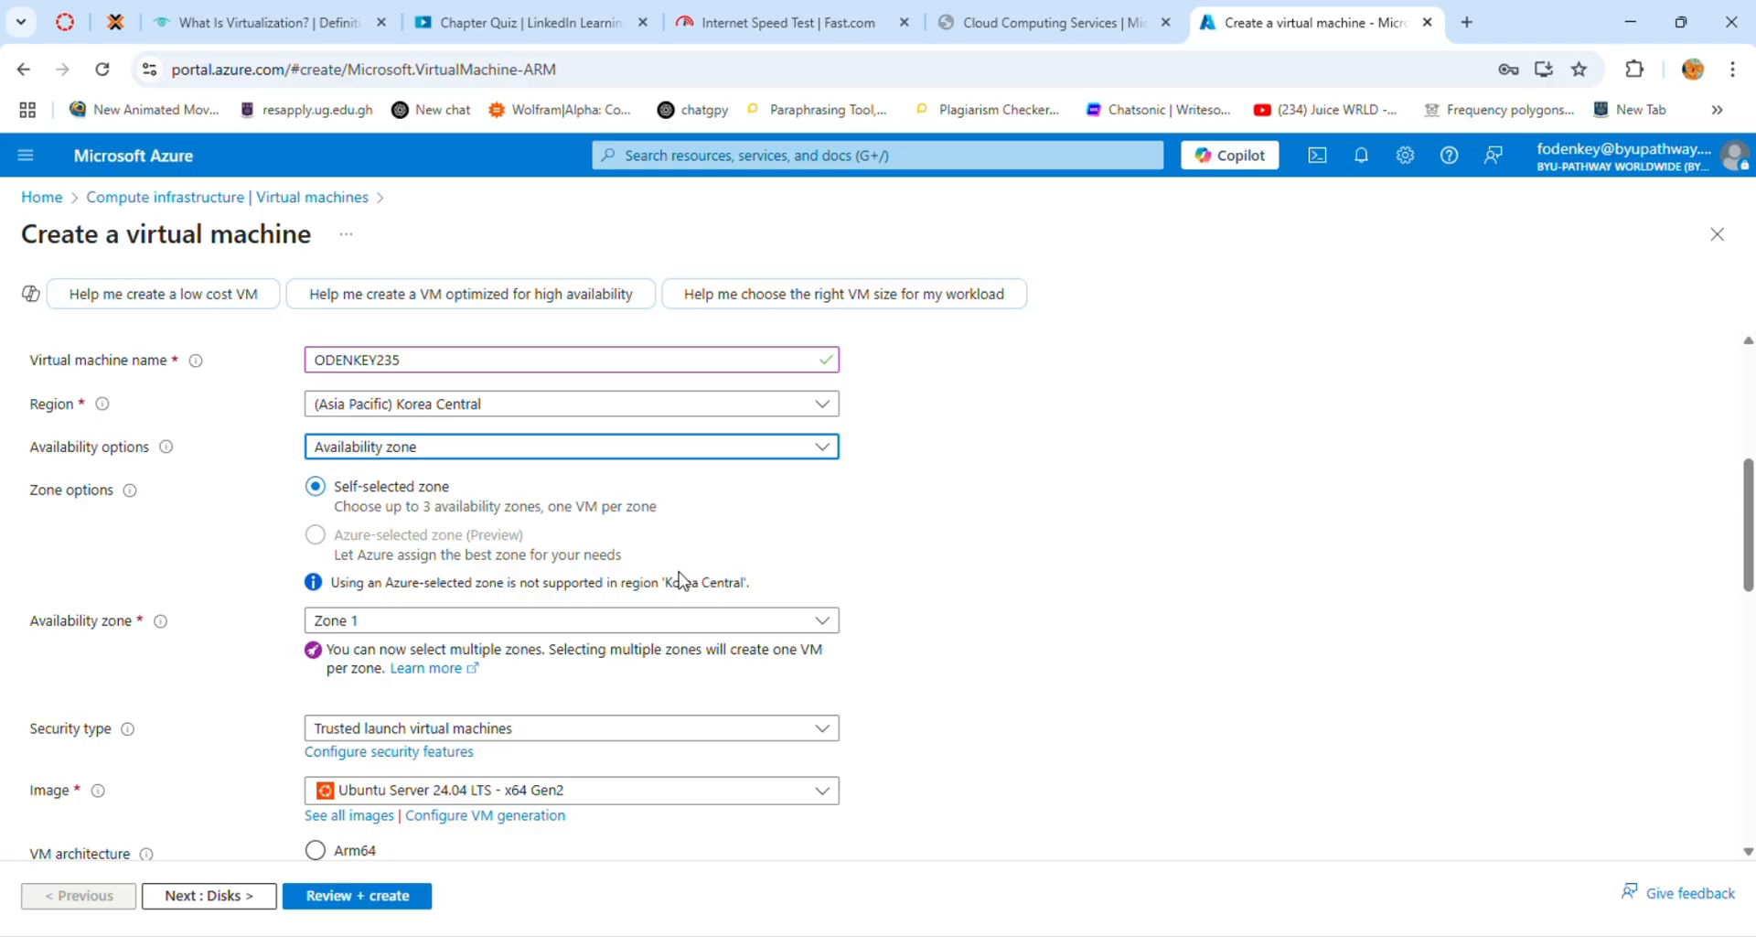
{"action": "left_click", "coordinate": [316, 538]}
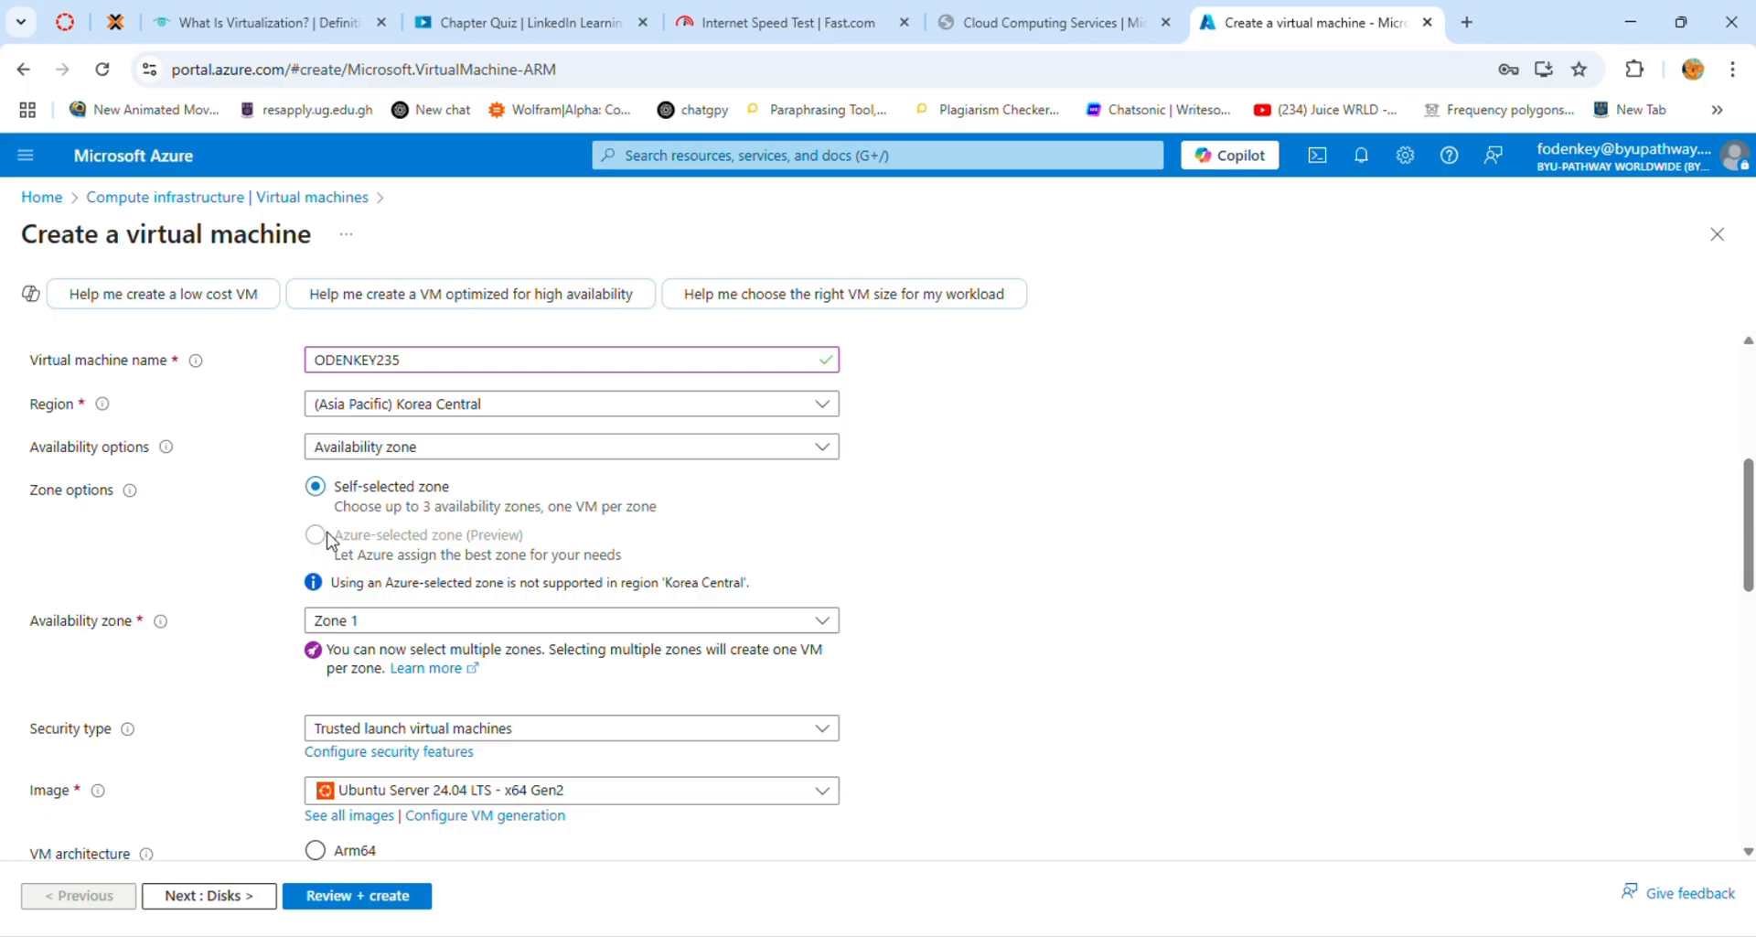
- Review the security type choices and keep Trusted launch virtual machines
{"action": "scroll", "coordinate": [930, 623], "scroll_direction": "down", "scroll_amount": 1}
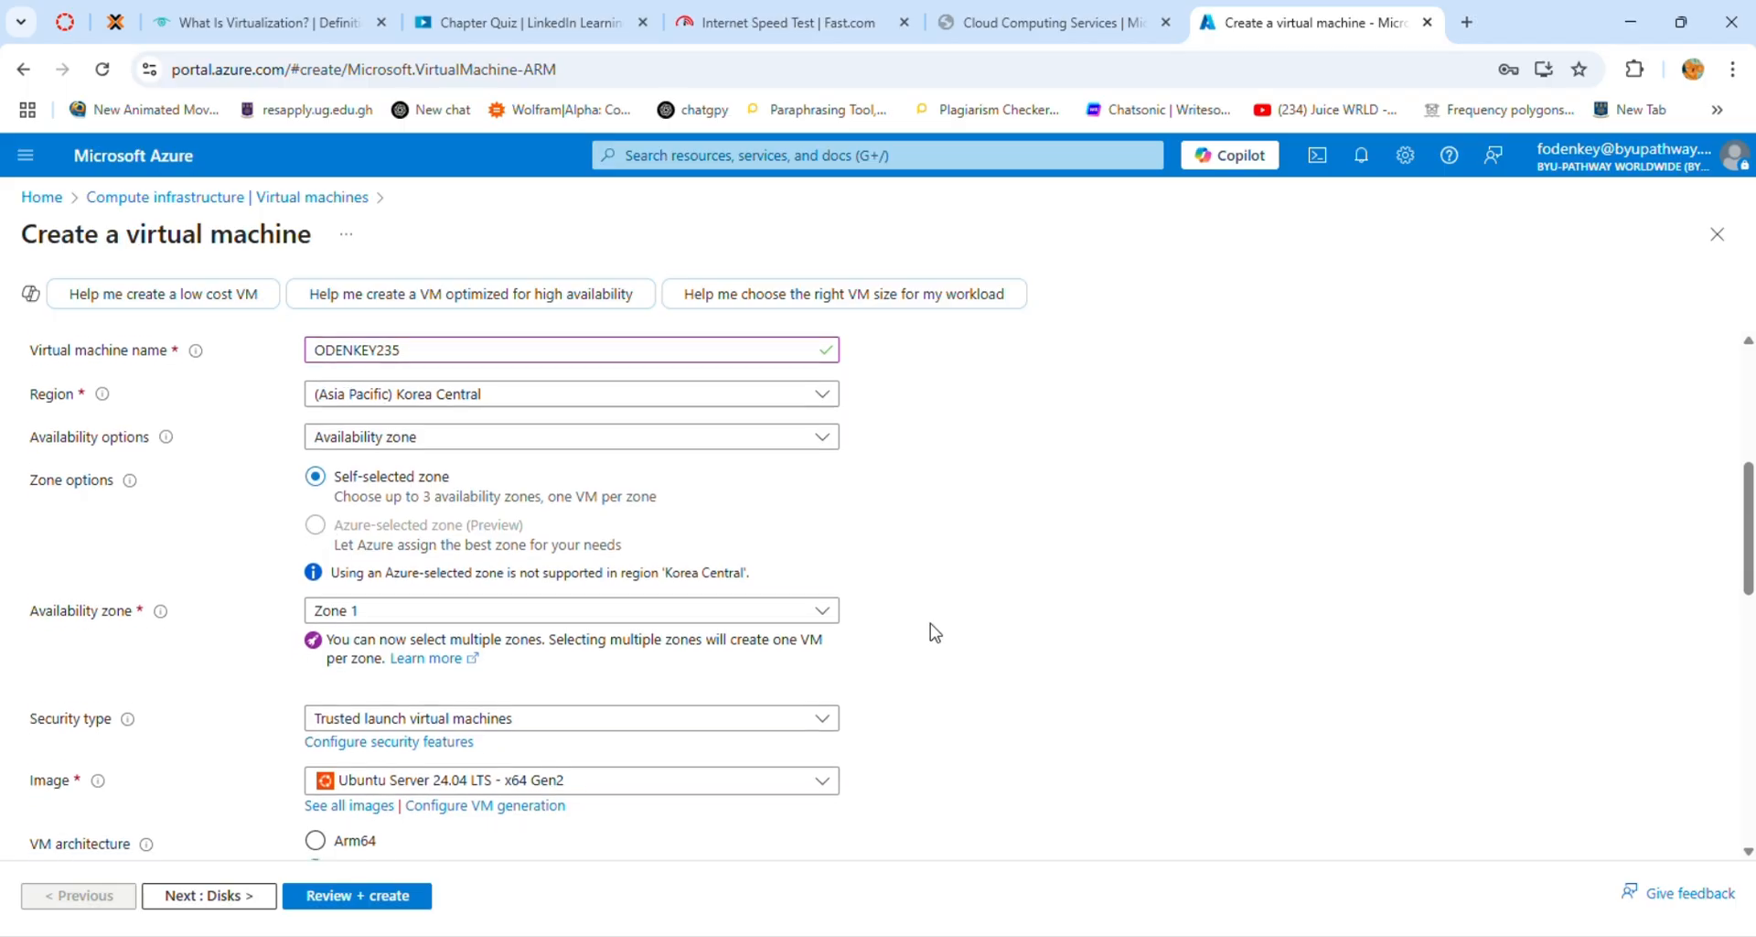
{"action": "scroll", "coordinate": [930, 623], "scroll_direction": "down", "scroll_amount": 1}
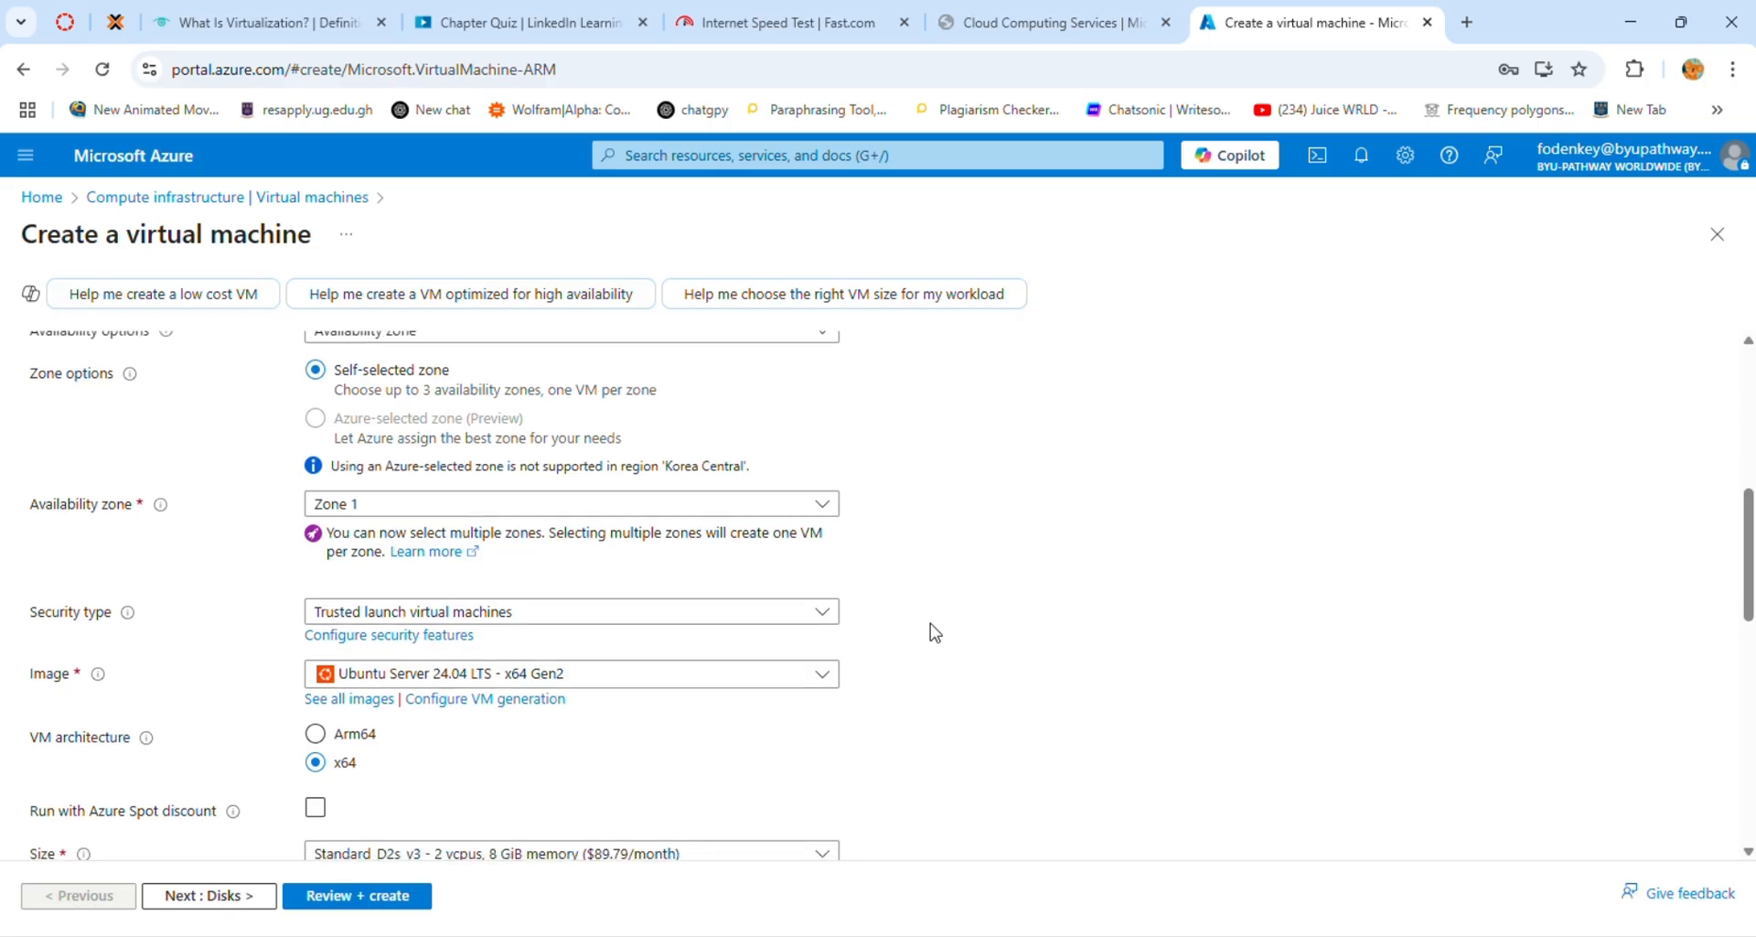
{"action": "left_click", "coordinate": [838, 619]}
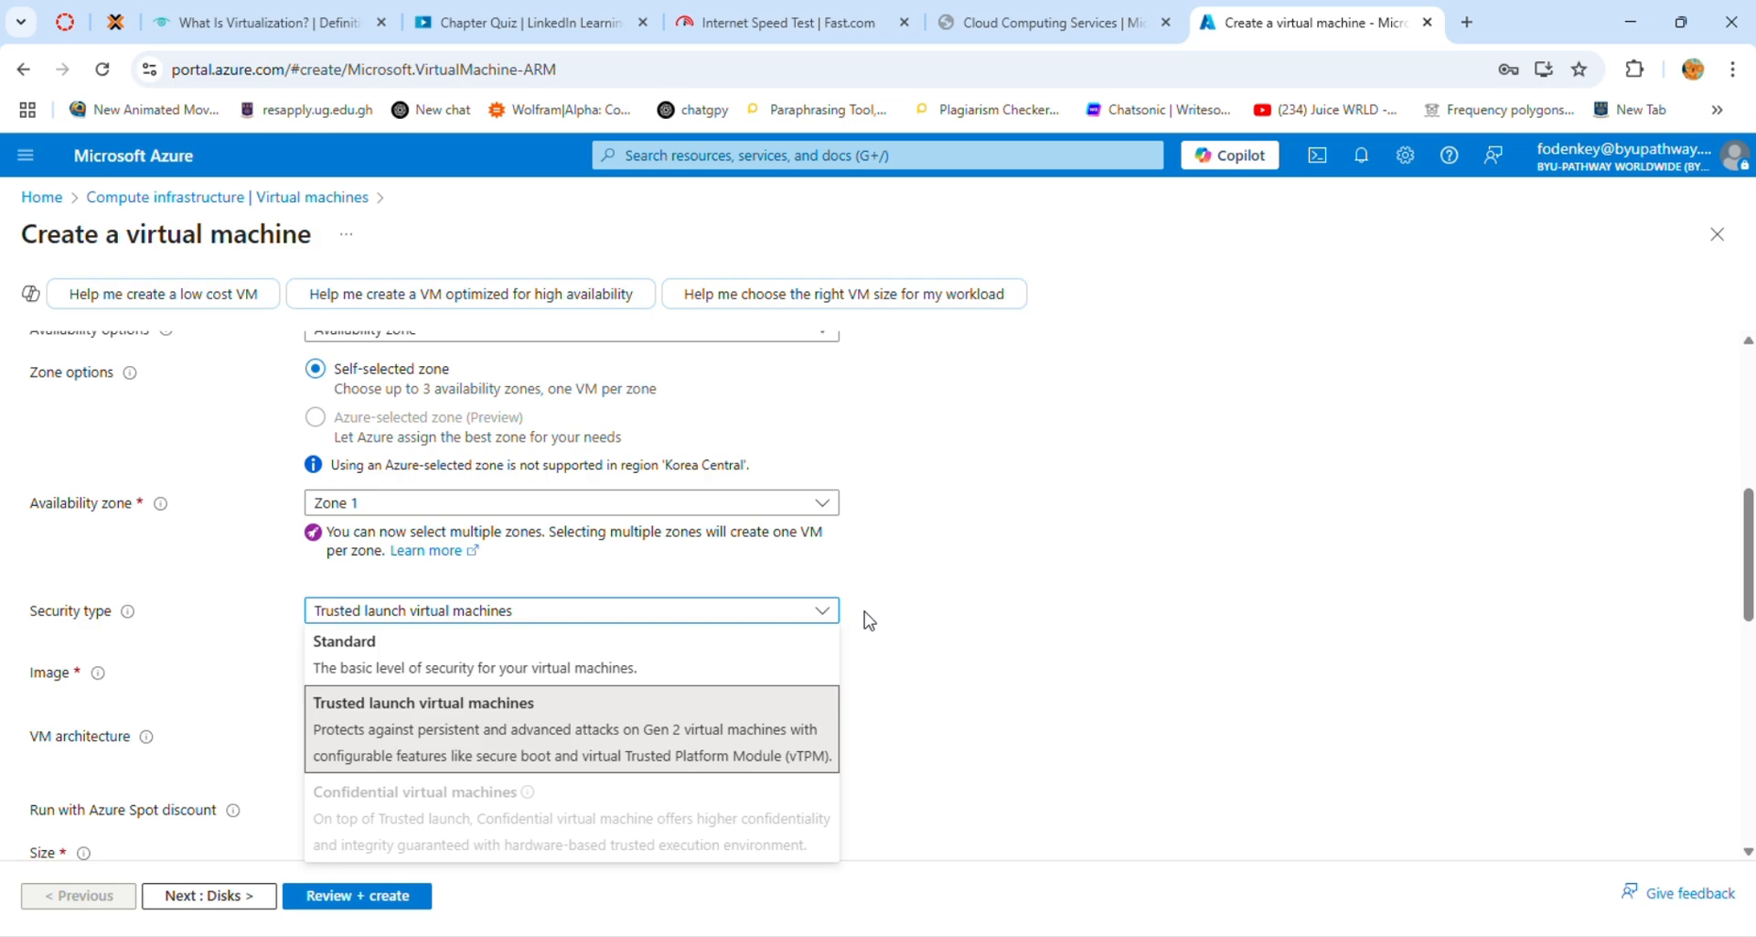
{"action": "left_click", "coordinate": [930, 637]}
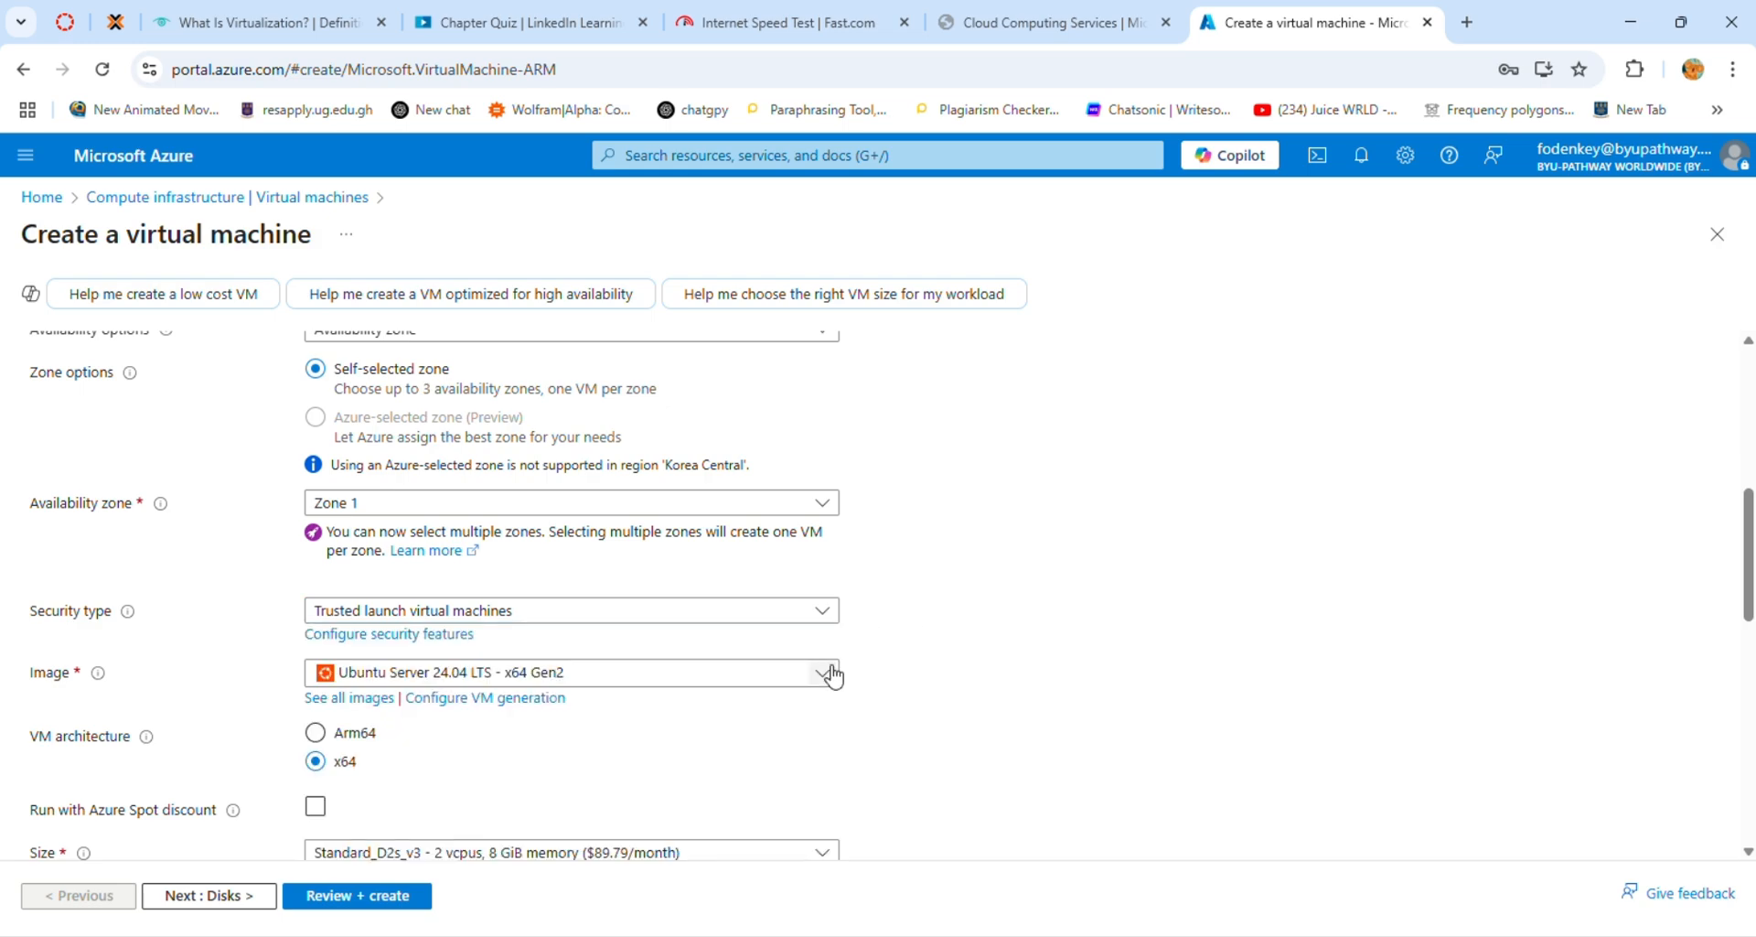
- Set the virtual machine's image to Windows Server 2025 Datacenter: Azure Edition - x64 Gen2
{"action": "scroll", "coordinate": [828, 673], "scroll_direction": "down", "scroll_amount": 1}
{"action": "scroll", "coordinate": [832, 675], "scroll_direction": "down", "scroll_amount": 1}
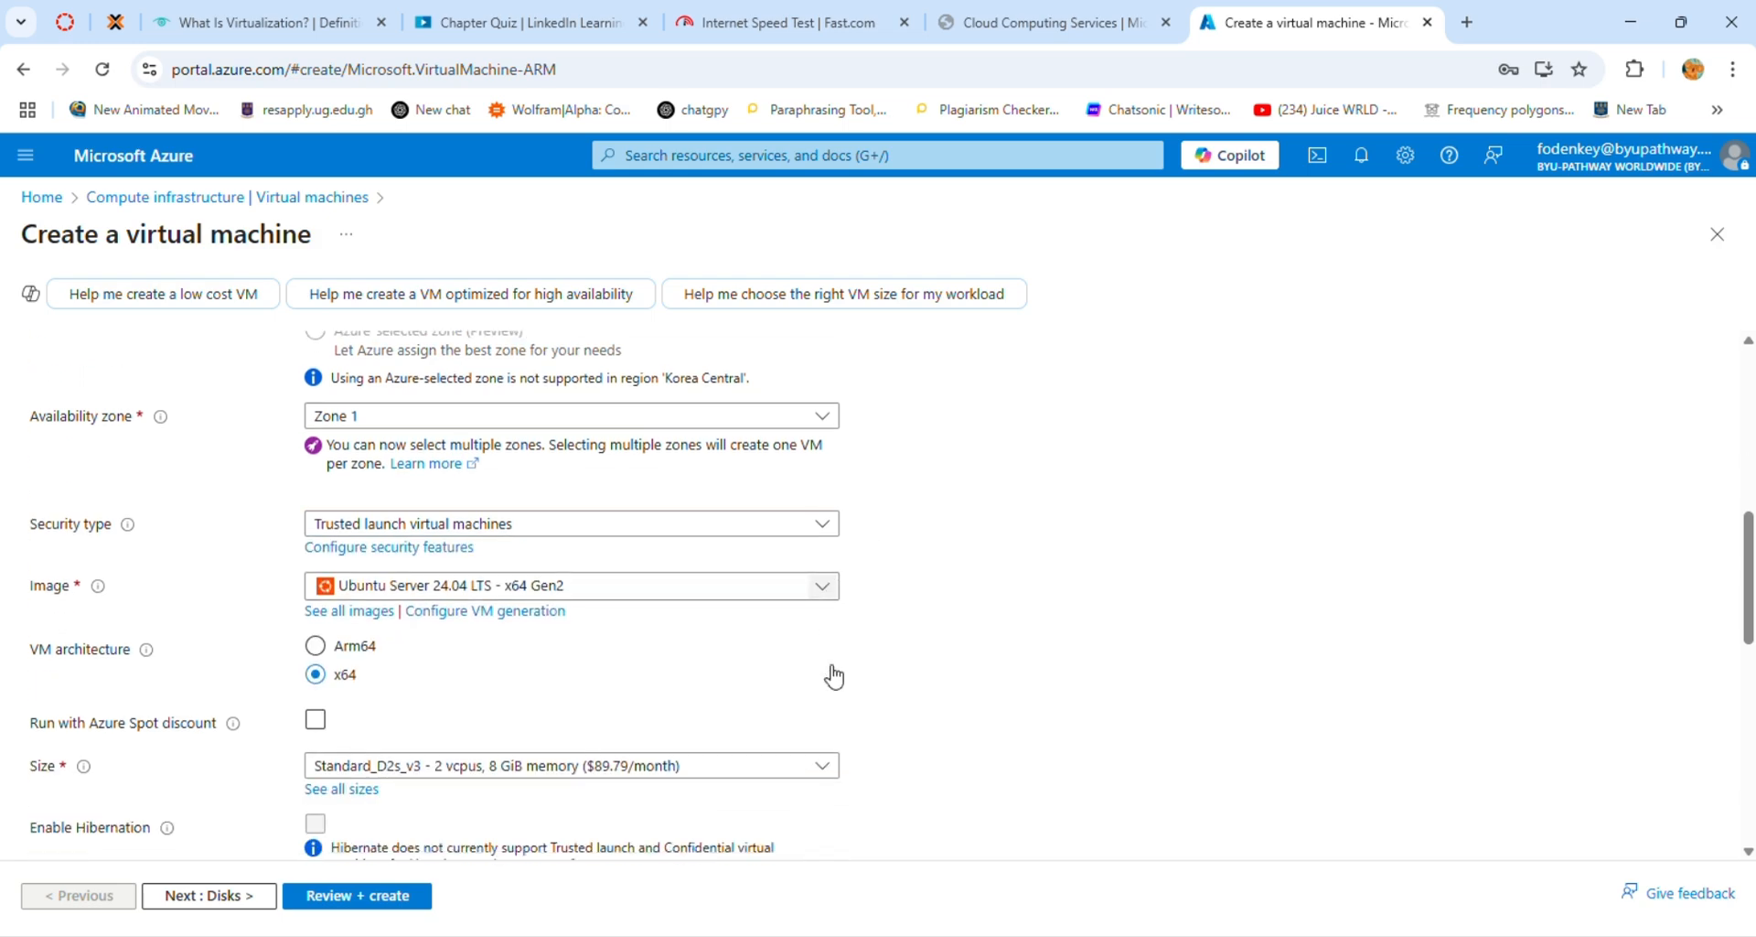
{"action": "left_click", "coordinate": [833, 599]}
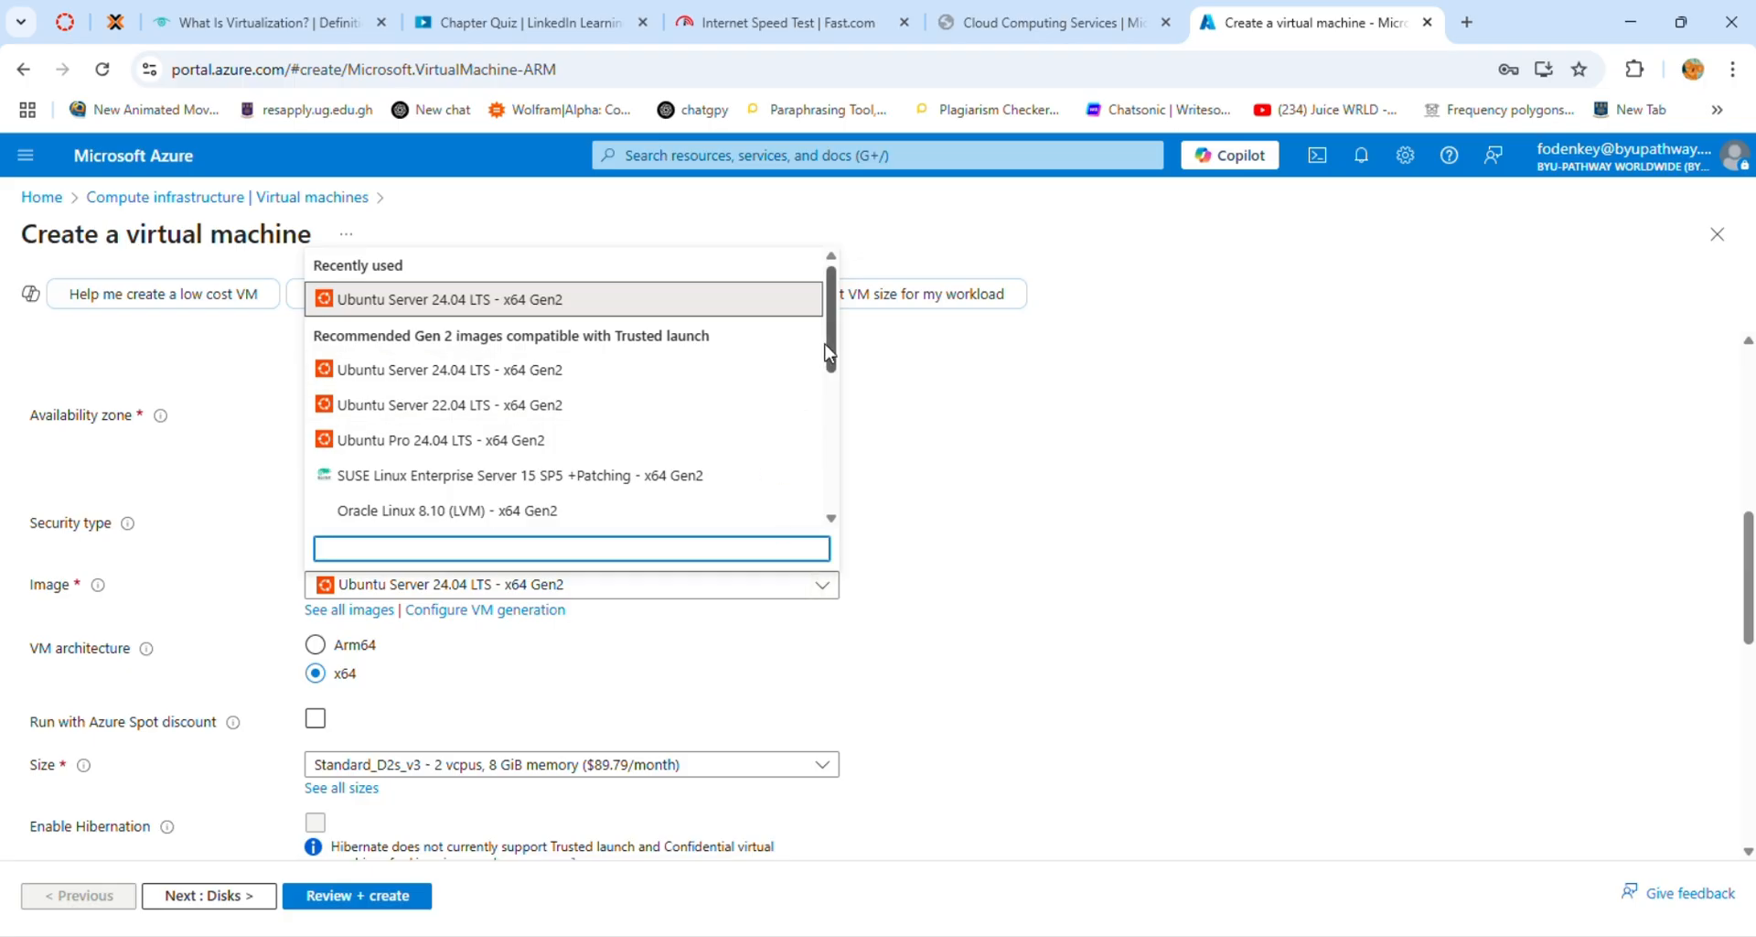
{"action": "left_click_drag", "start_coordinate": [831, 352], "coordinate": [834, 476]}
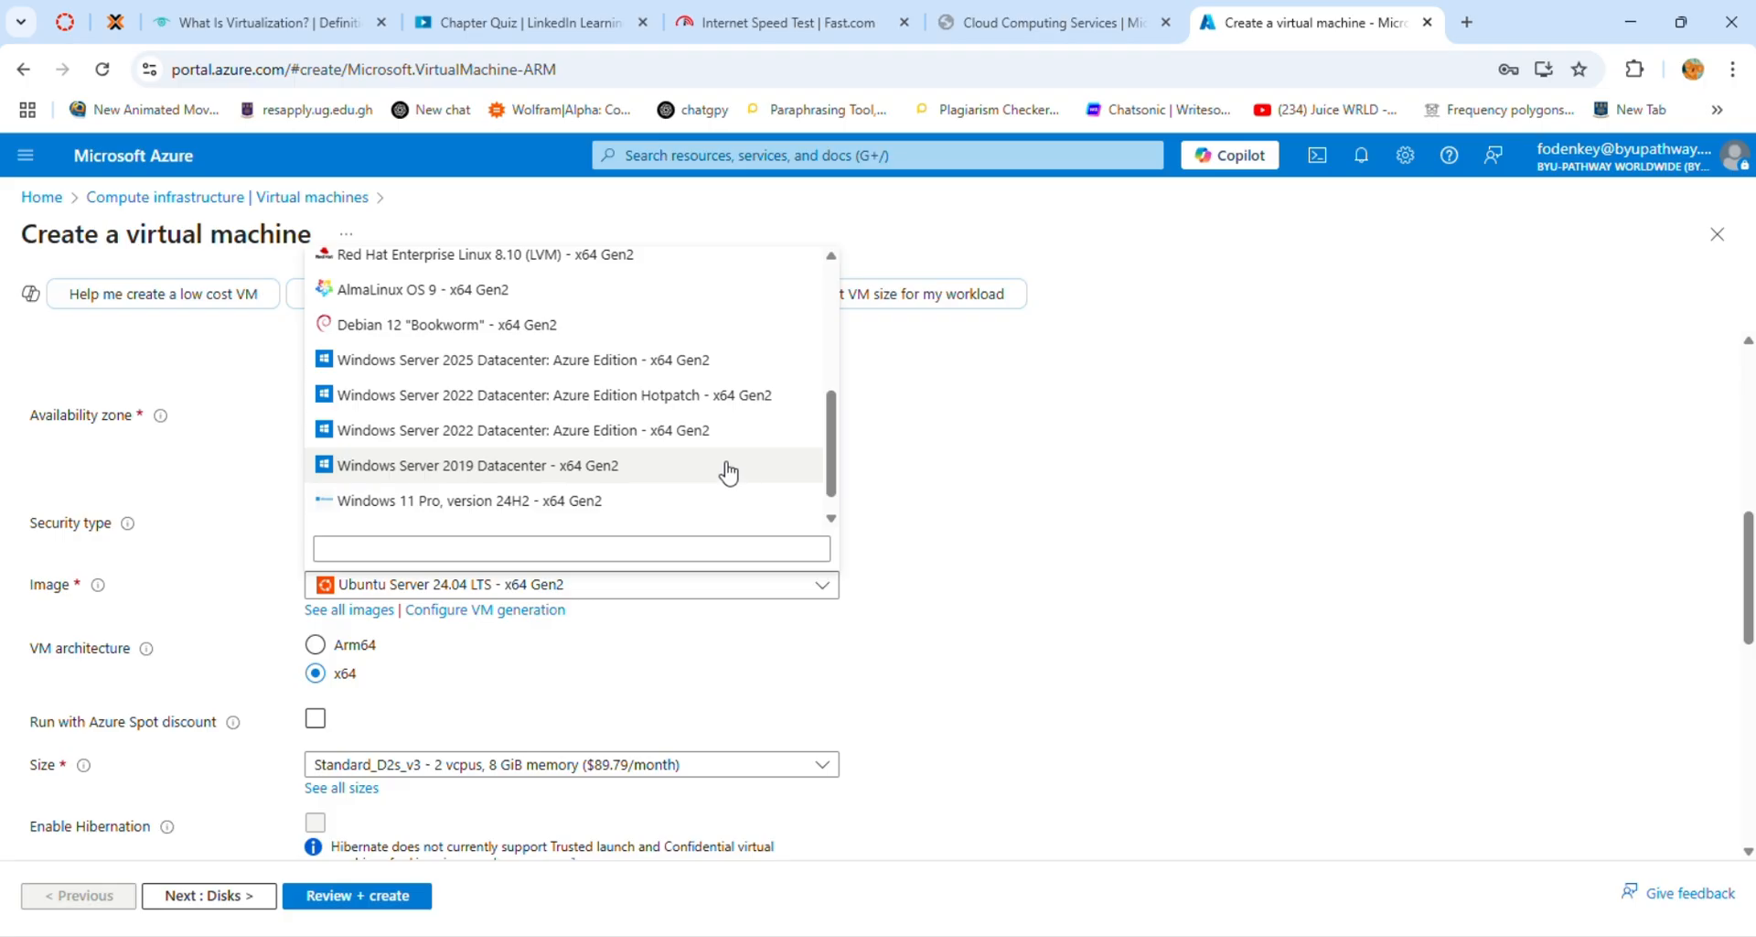
{"action": "left_click", "coordinate": [665, 375]}
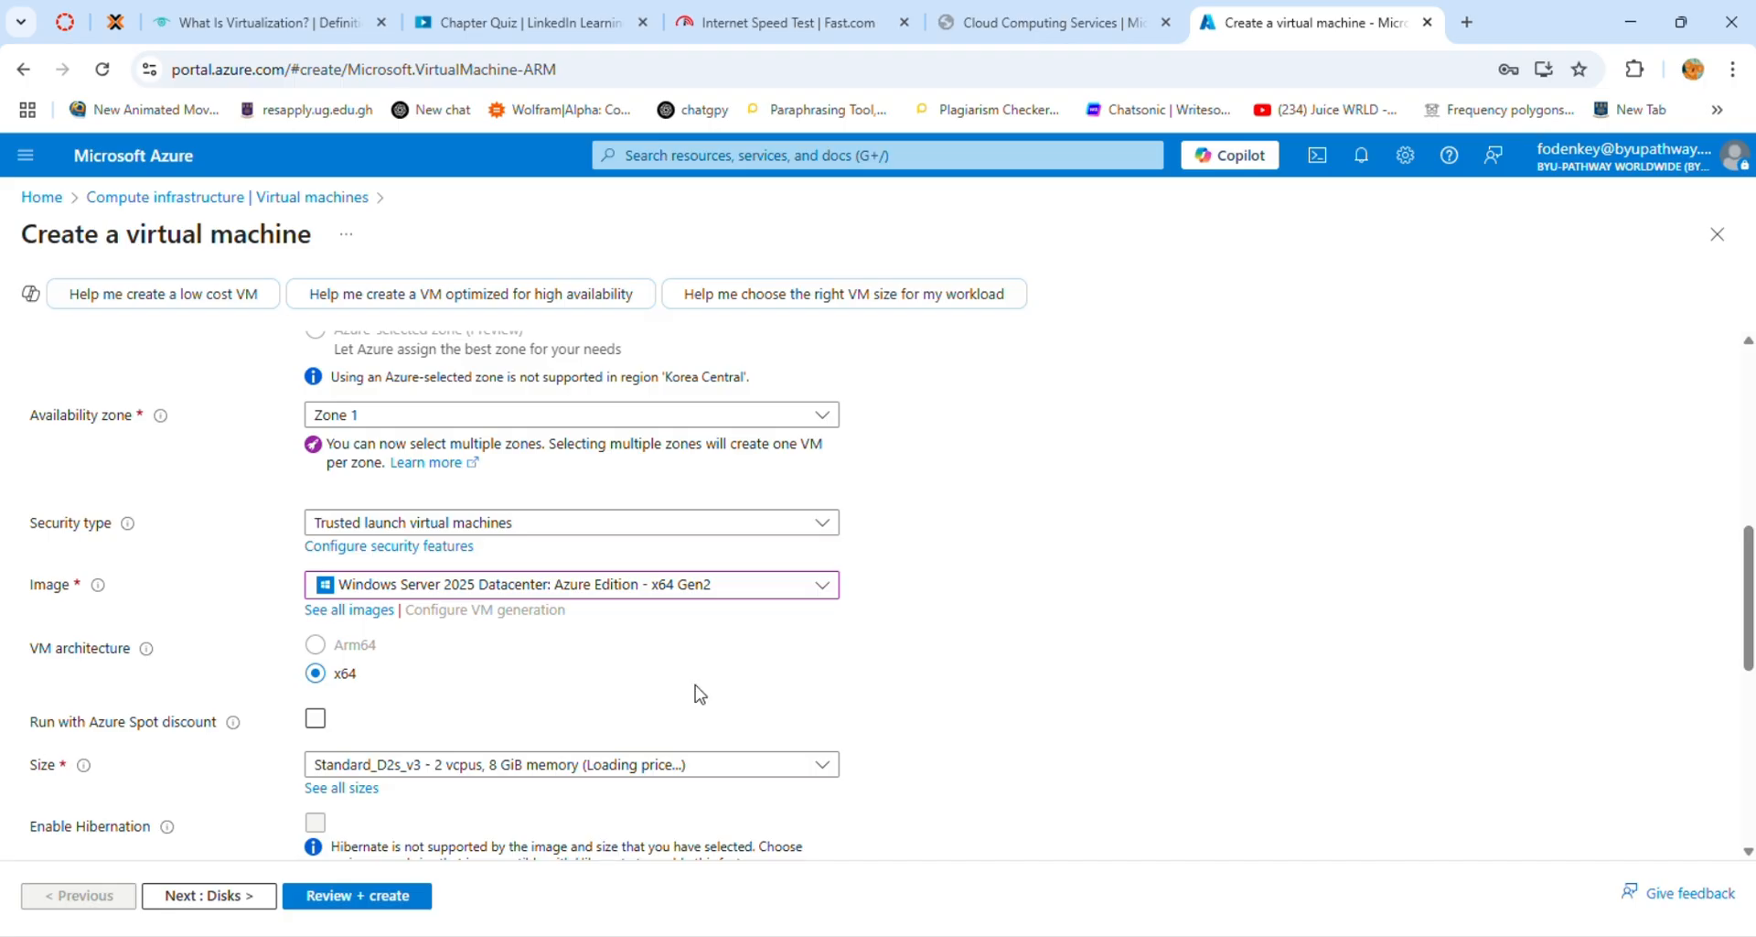
- Review the recommended virtual machine sizes and keep Standard_D2s_v3 with 2 vcpus and 8 GiB memory
{"action": "scroll", "coordinate": [745, 676], "scroll_direction": "down", "scroll_amount": 3}
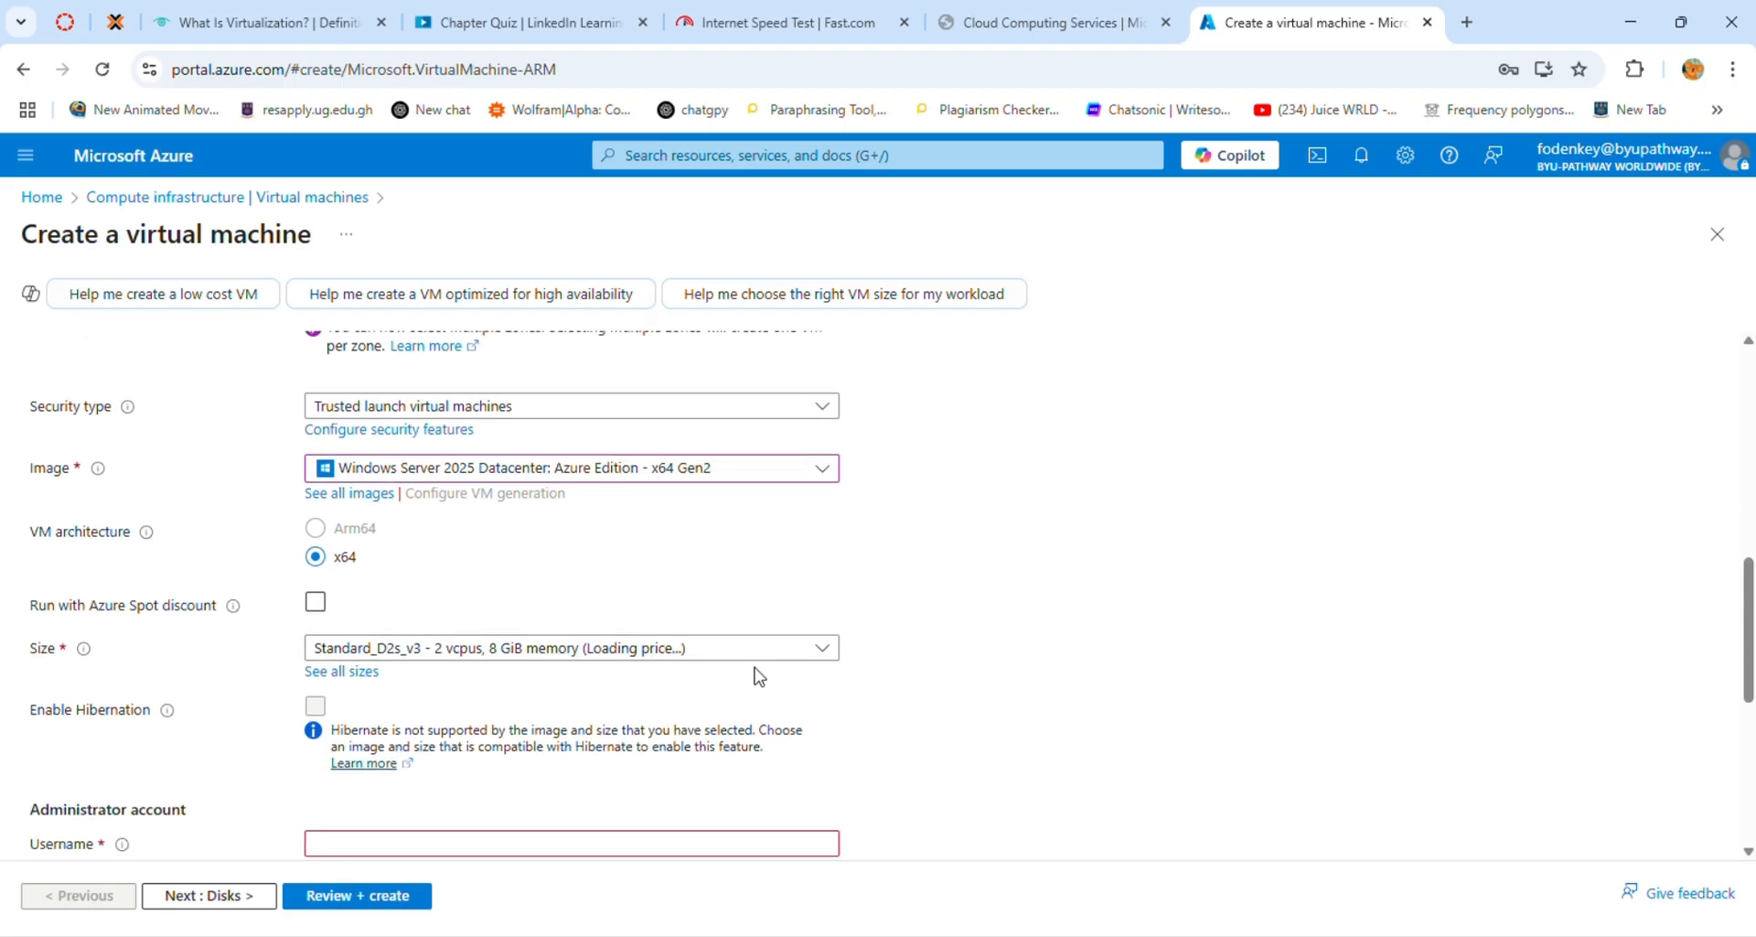
{"action": "left_click", "coordinate": [823, 649]}
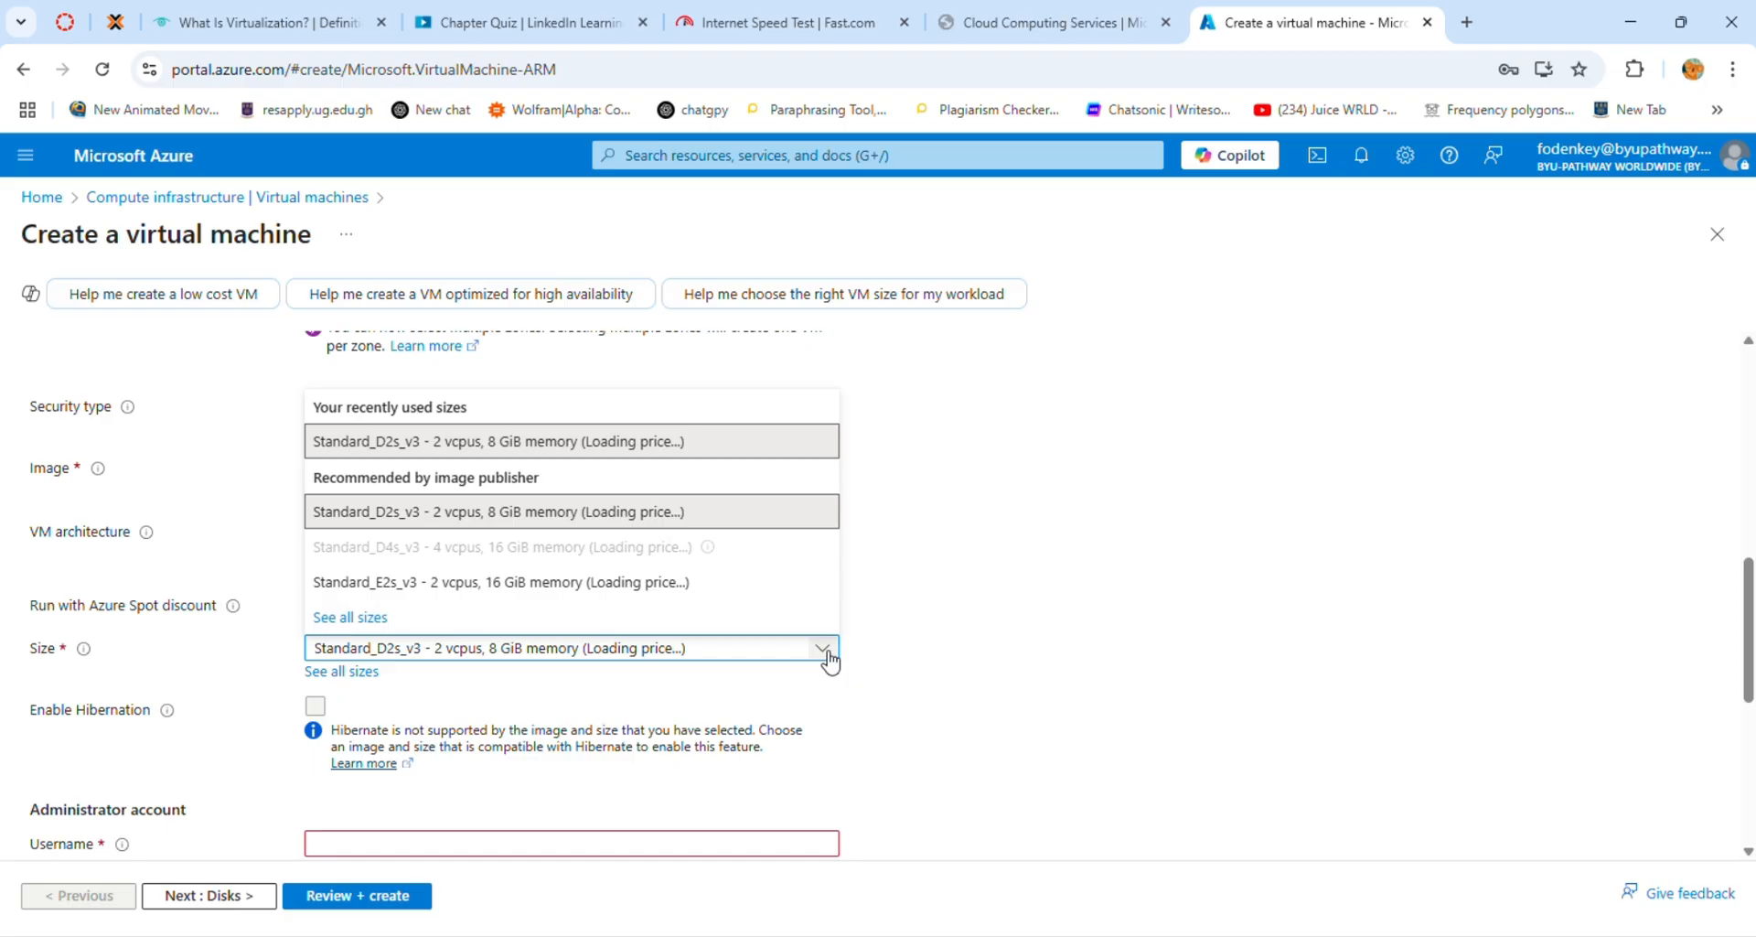
{"action": "left_click", "coordinate": [828, 659]}
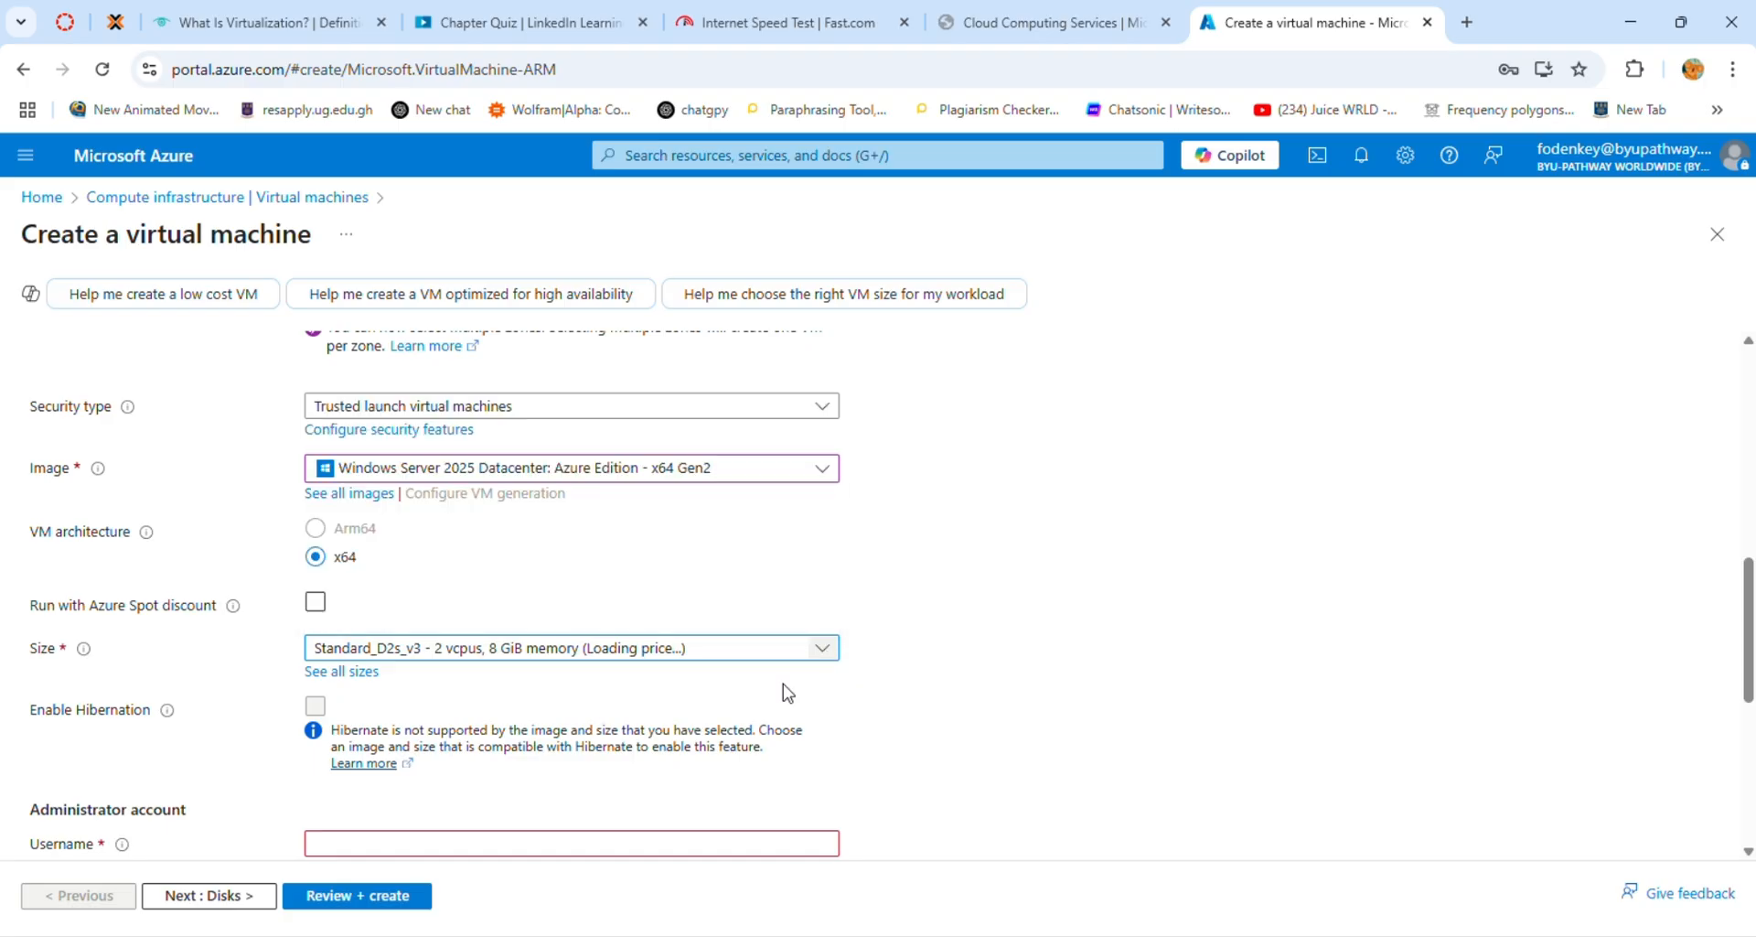
- Enter the administrator account's username, using the same surname-and-235 text as the virtual machine name
{"action": "scroll", "coordinate": [750, 704], "scroll_direction": "down", "scroll_amount": 1}
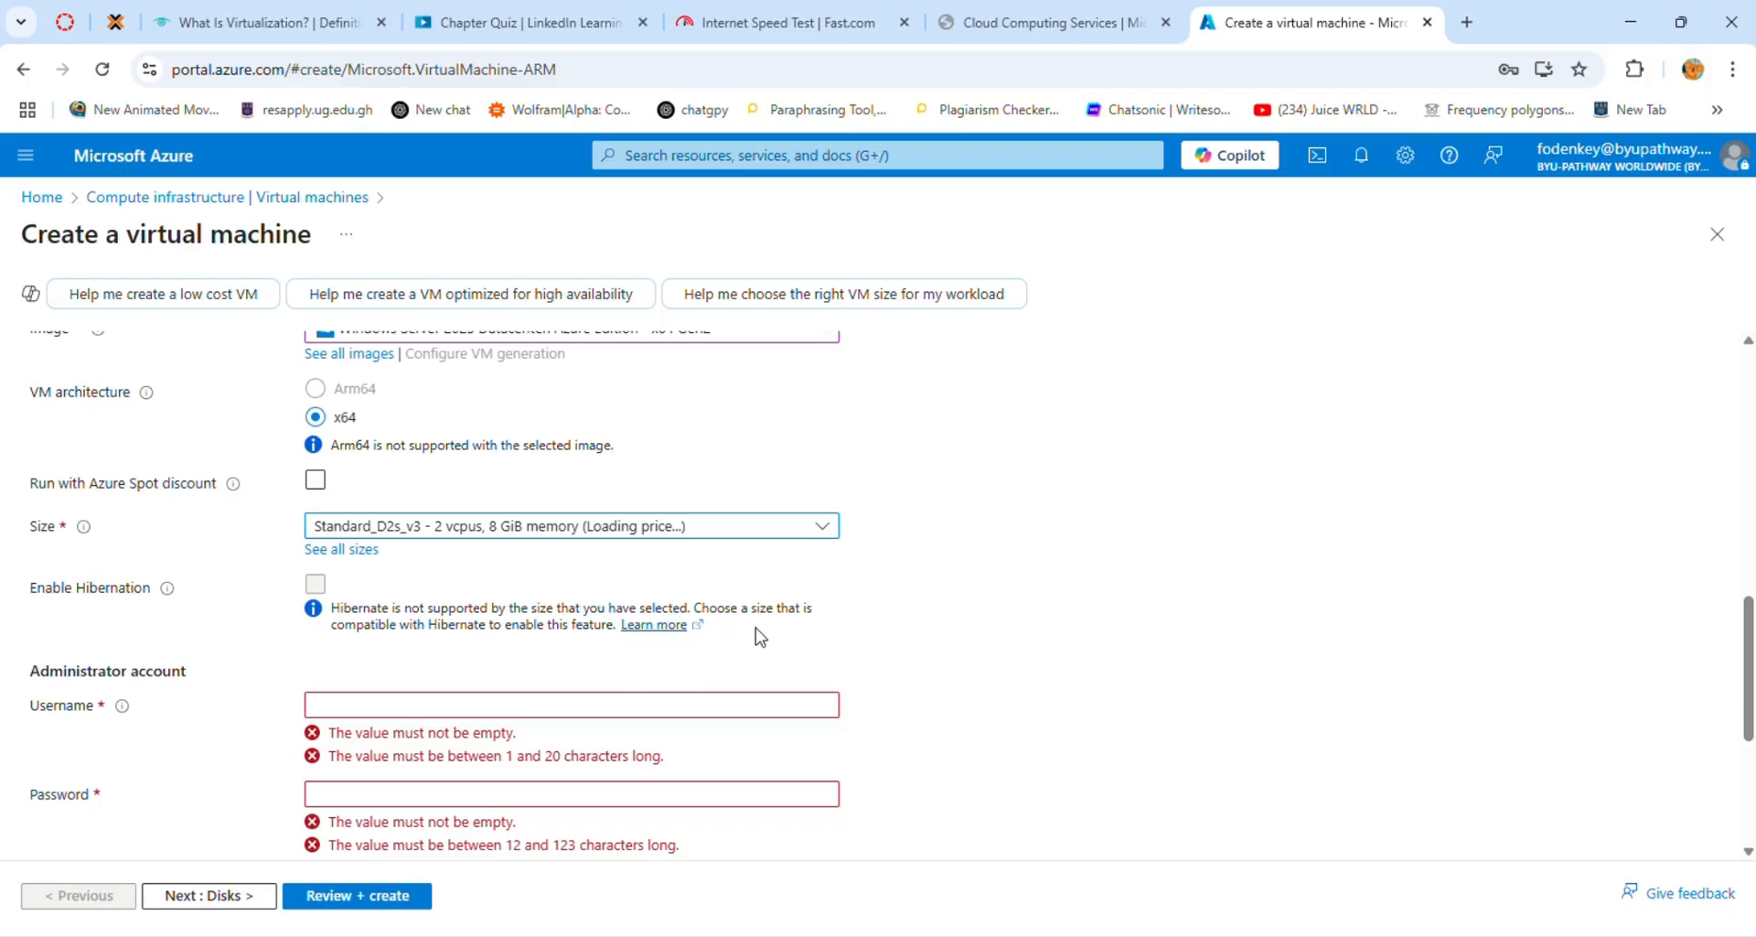
{"action": "scroll", "coordinate": [761, 637], "scroll_direction": "down", "scroll_amount": 1}
{"action": "scroll", "coordinate": [761, 638], "scroll_direction": "down", "scroll_amount": 1}
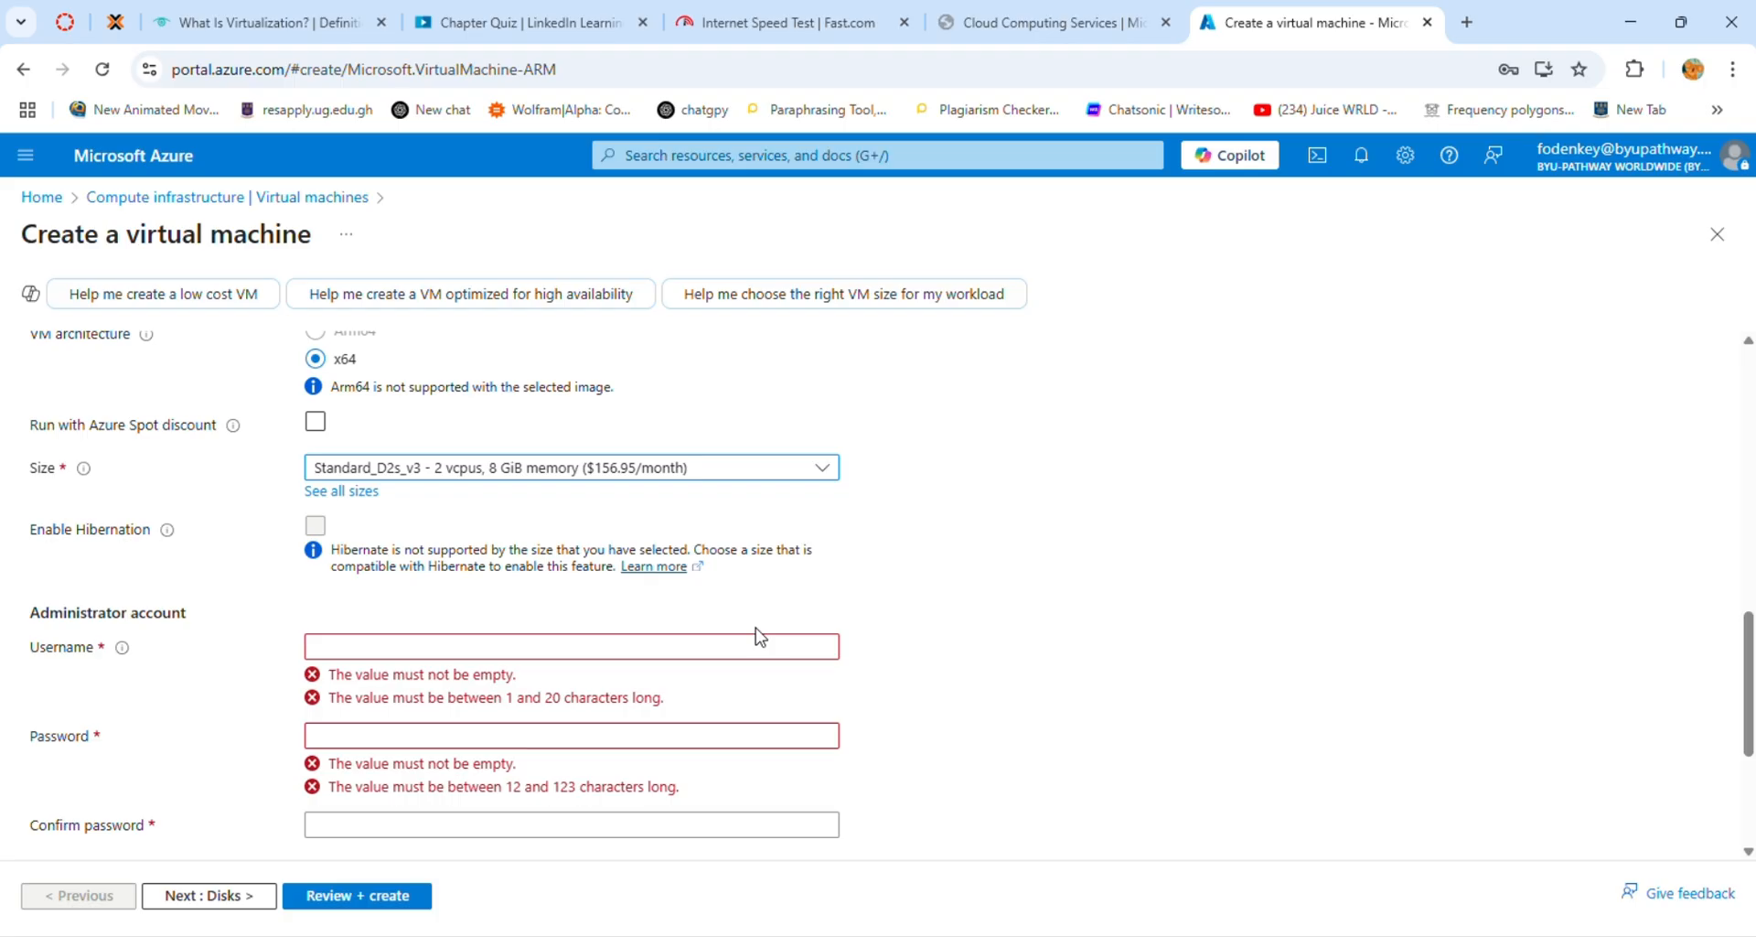
{"action": "scroll", "coordinate": [761, 638], "scroll_direction": "down", "scroll_amount": 3}
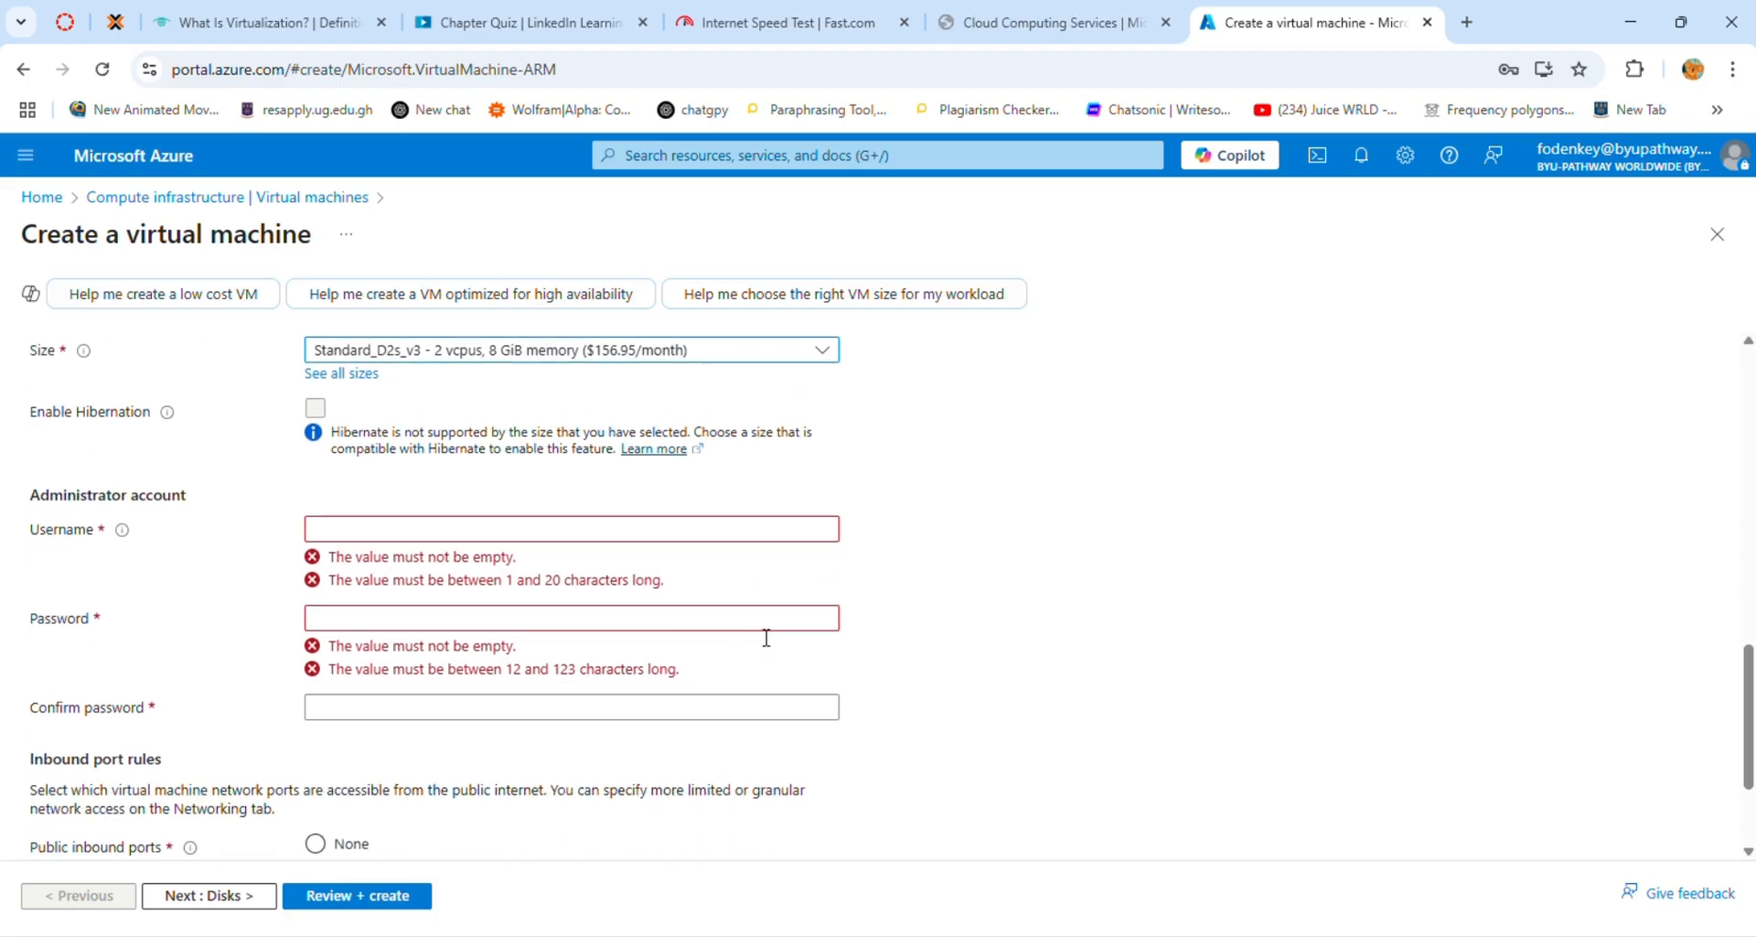
{"action": "left_click", "coordinate": [622, 538]}
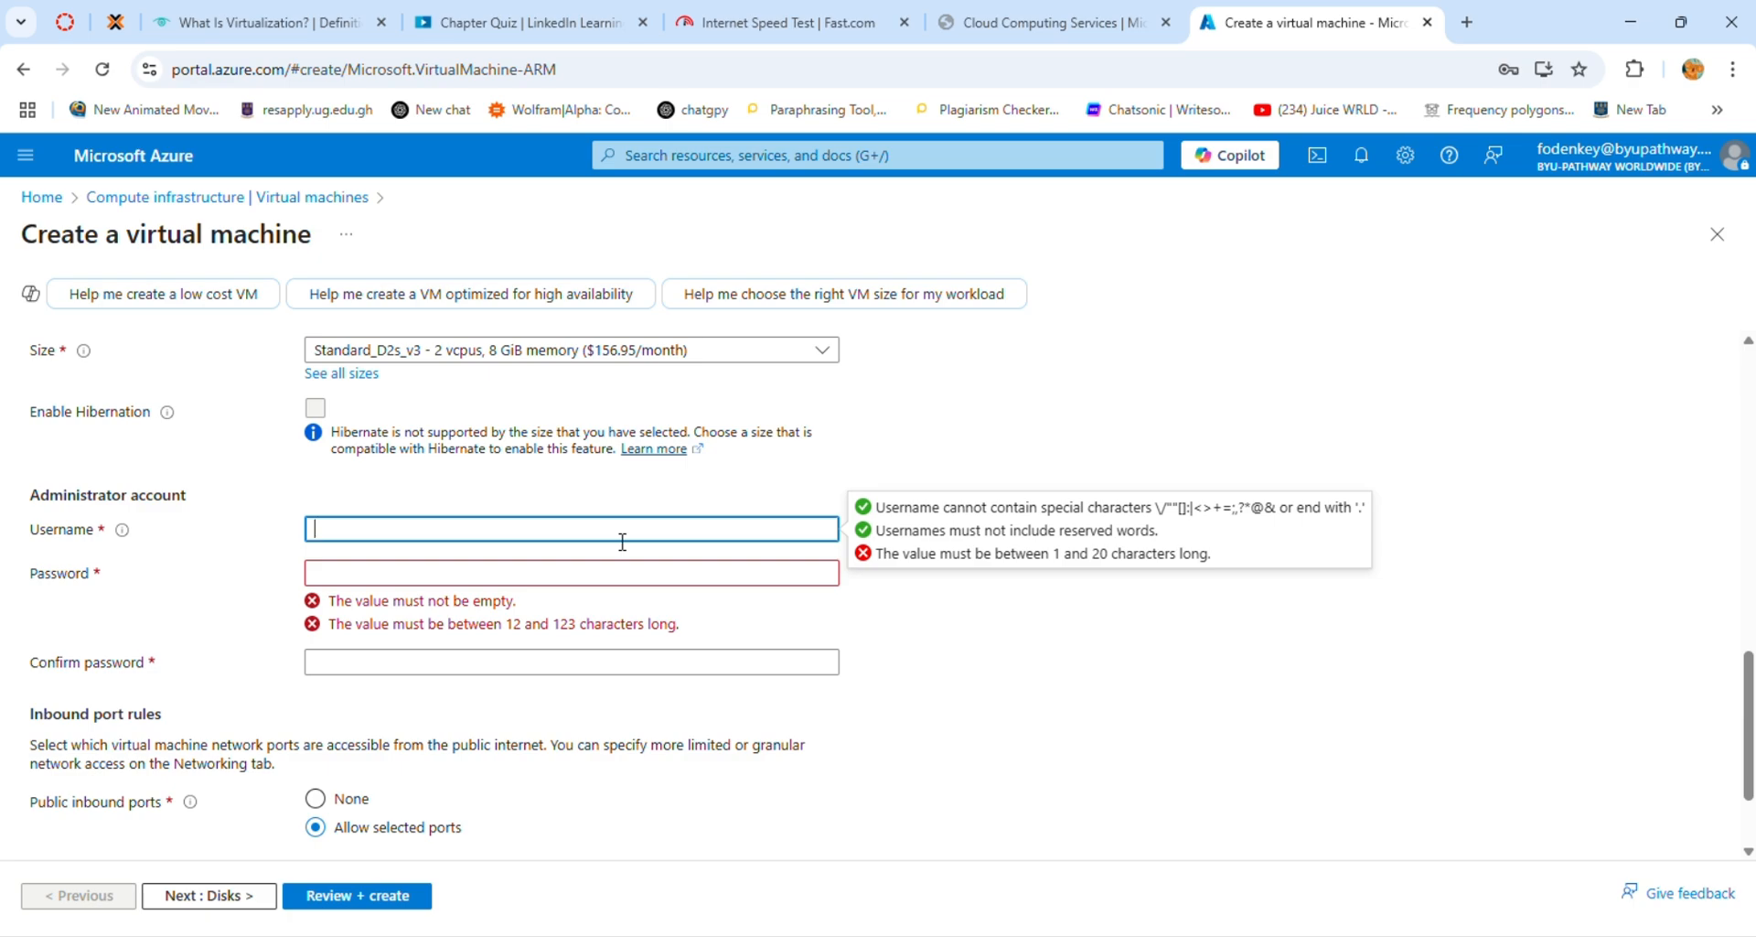
{"action": "type", "text": "ODENKEY"}
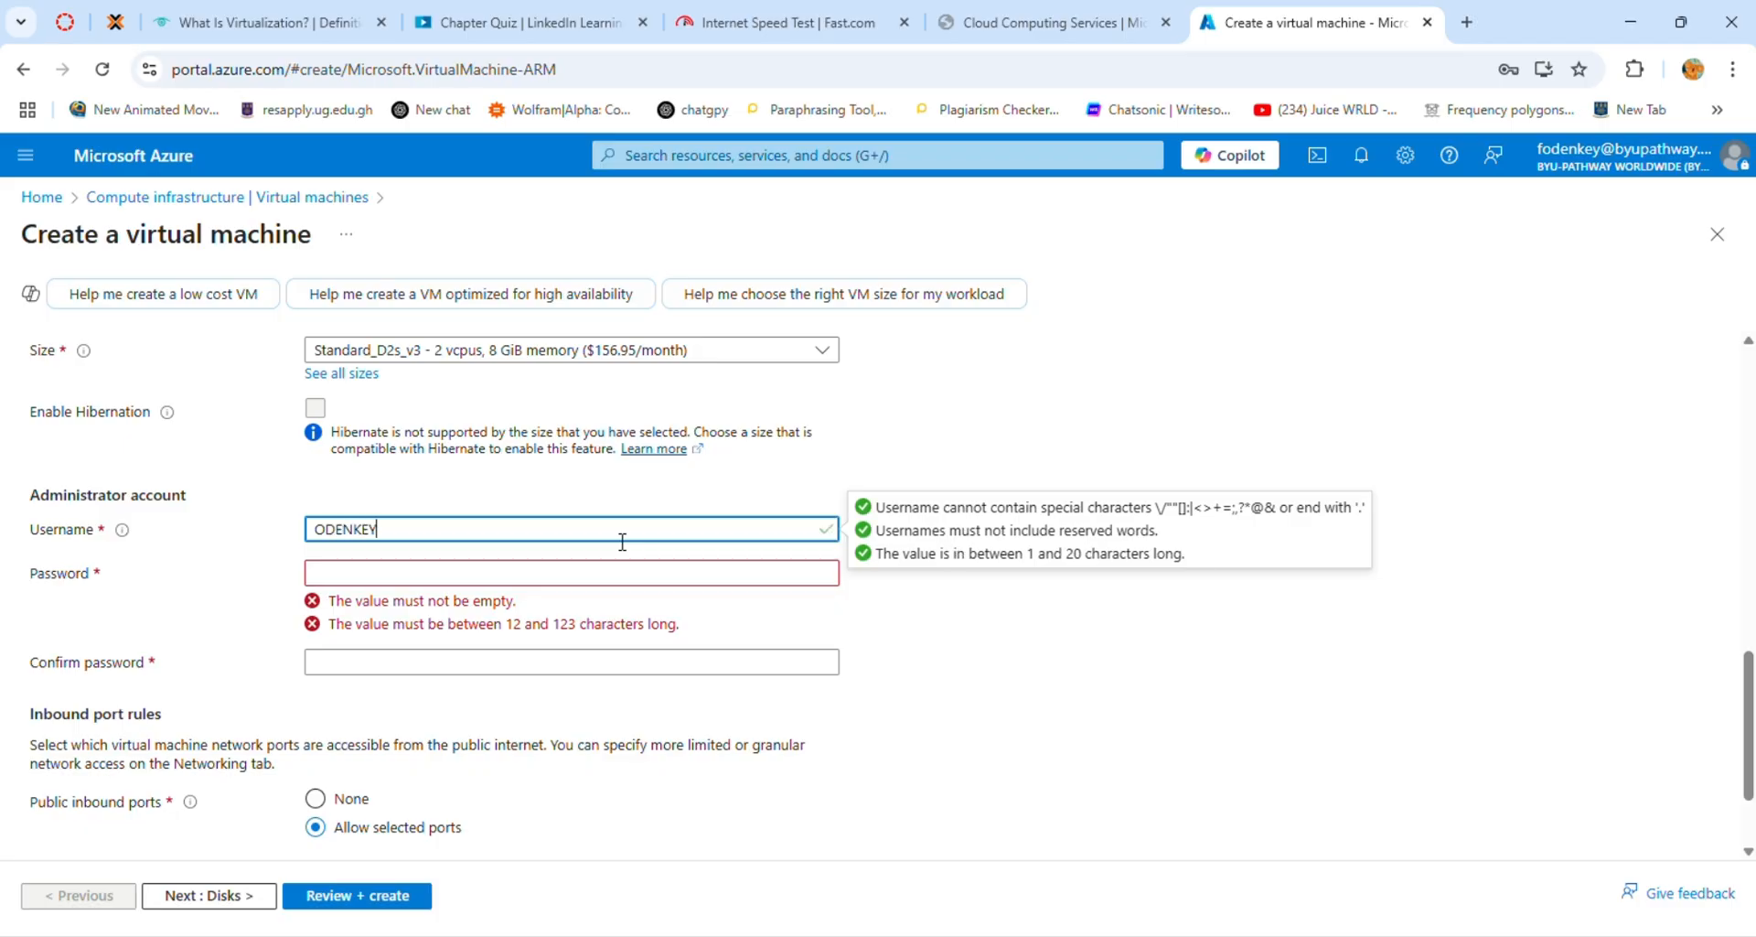
{"action": "type", "text": "235"}
- Enter the administrator account's password for the virtual machine
{"action": "left_click", "coordinate": [590, 575]}
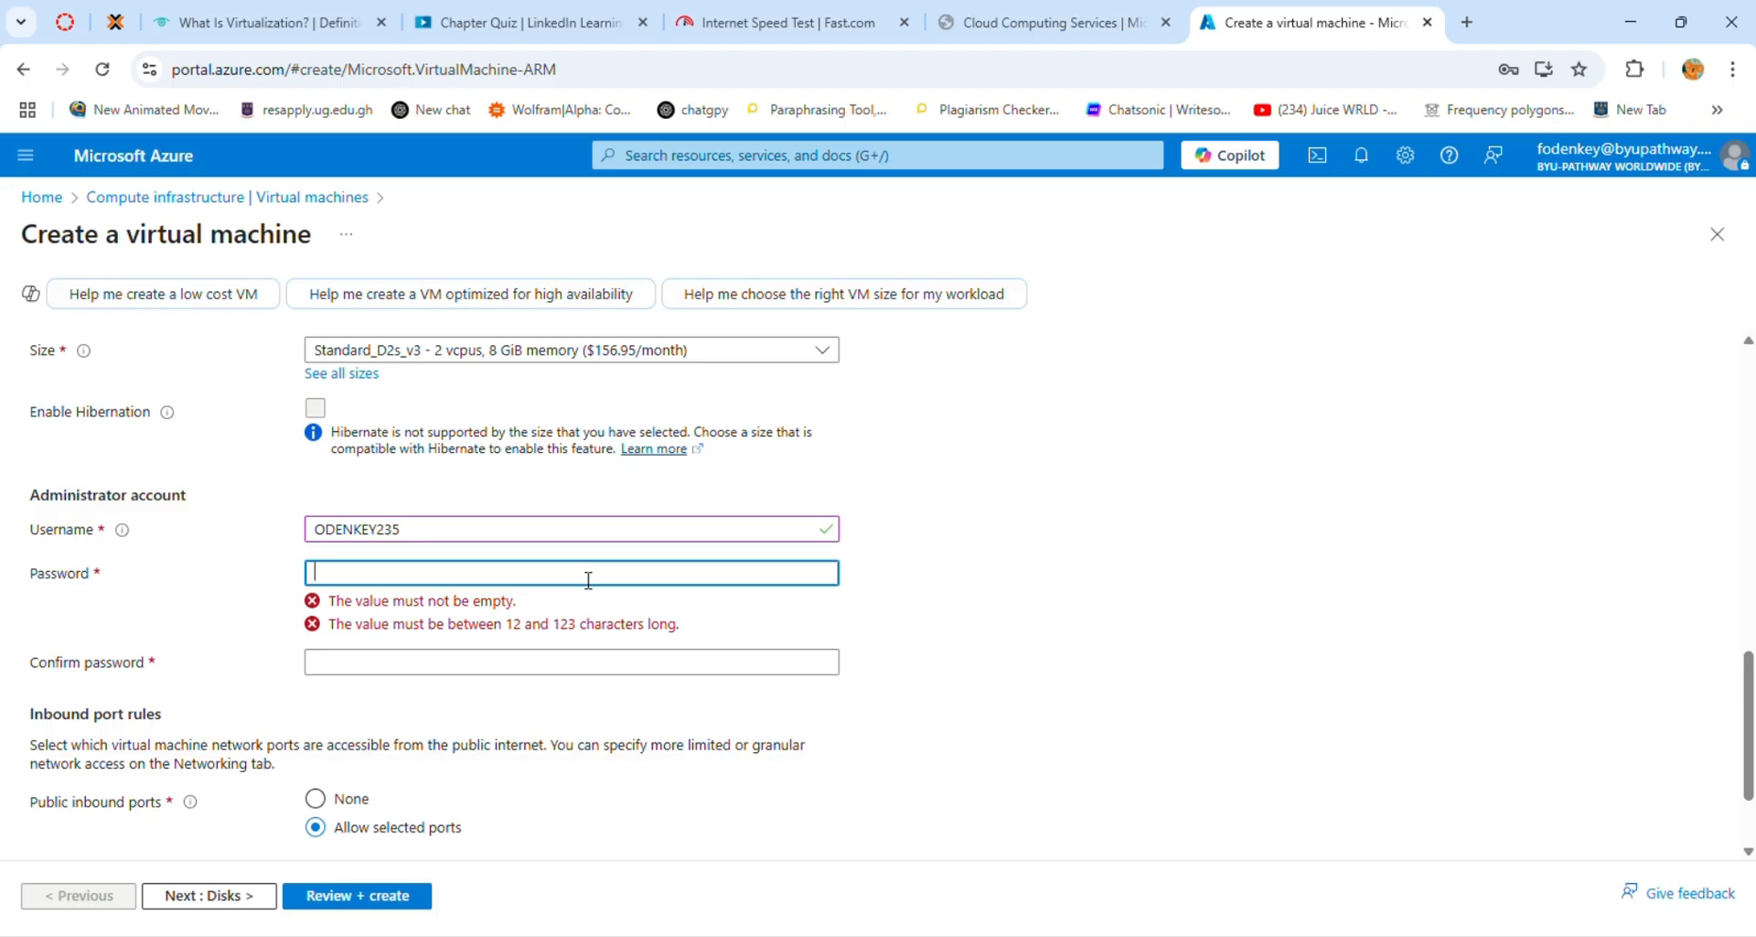
{"action": "type", "text": "O"}
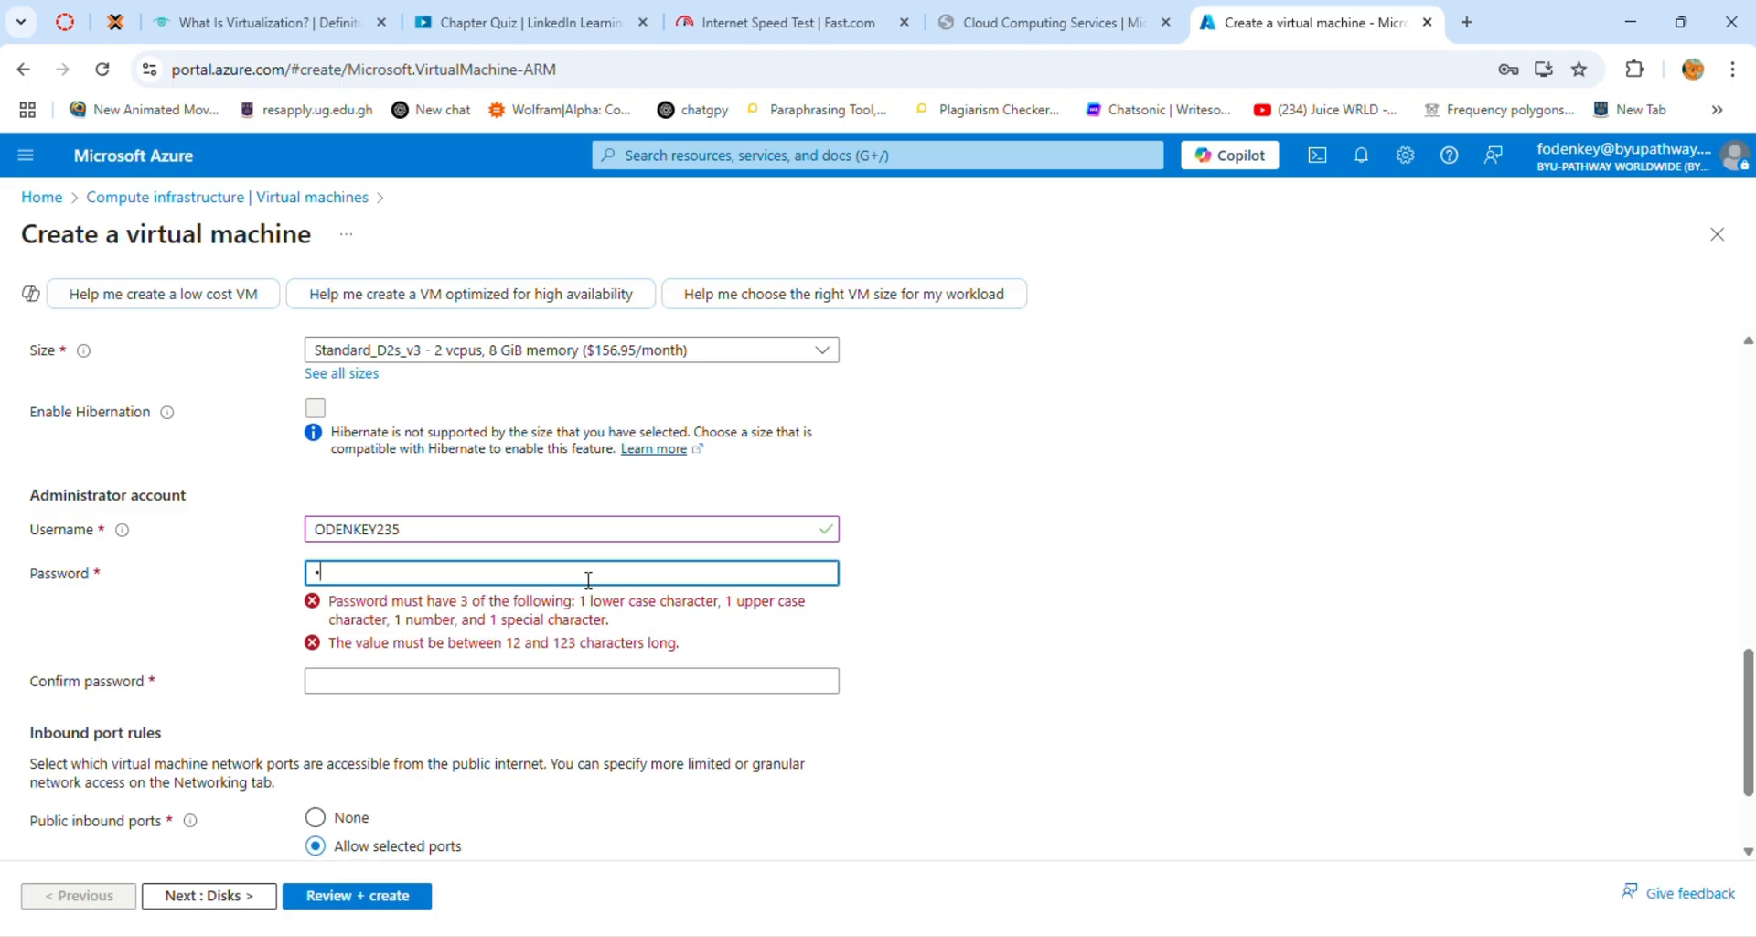
{"action": "type", "text": "D"}
{"action": "type", "text": "••••"}
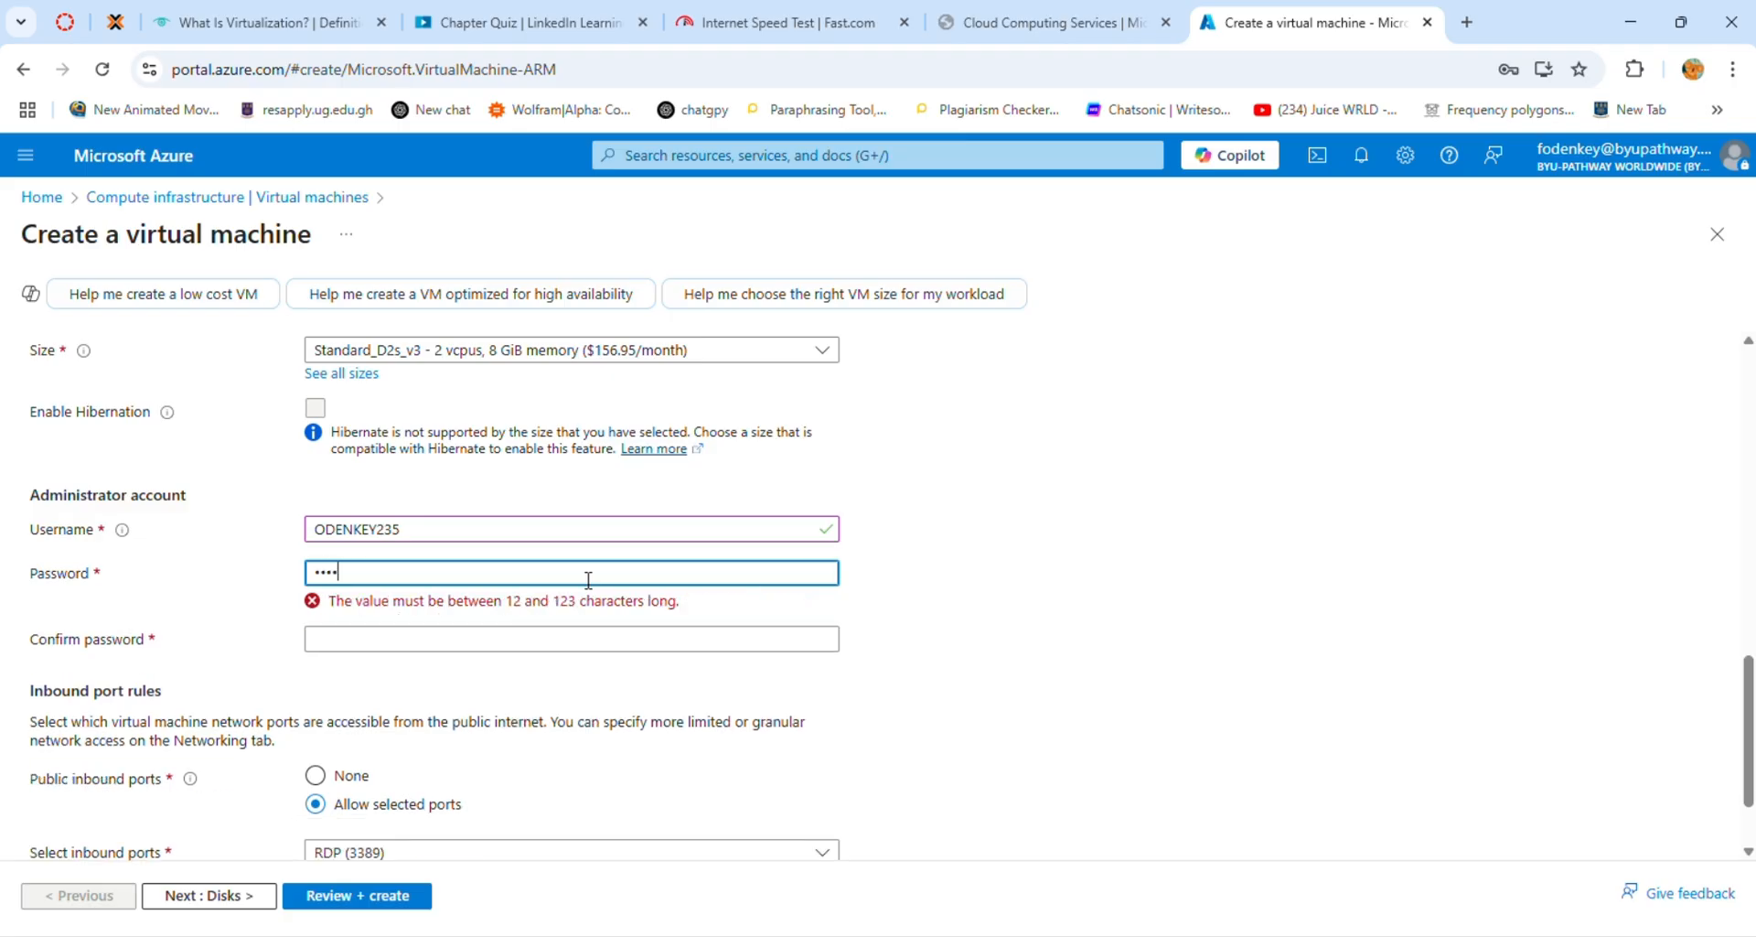
{"action": "type", "text": "••••••"}
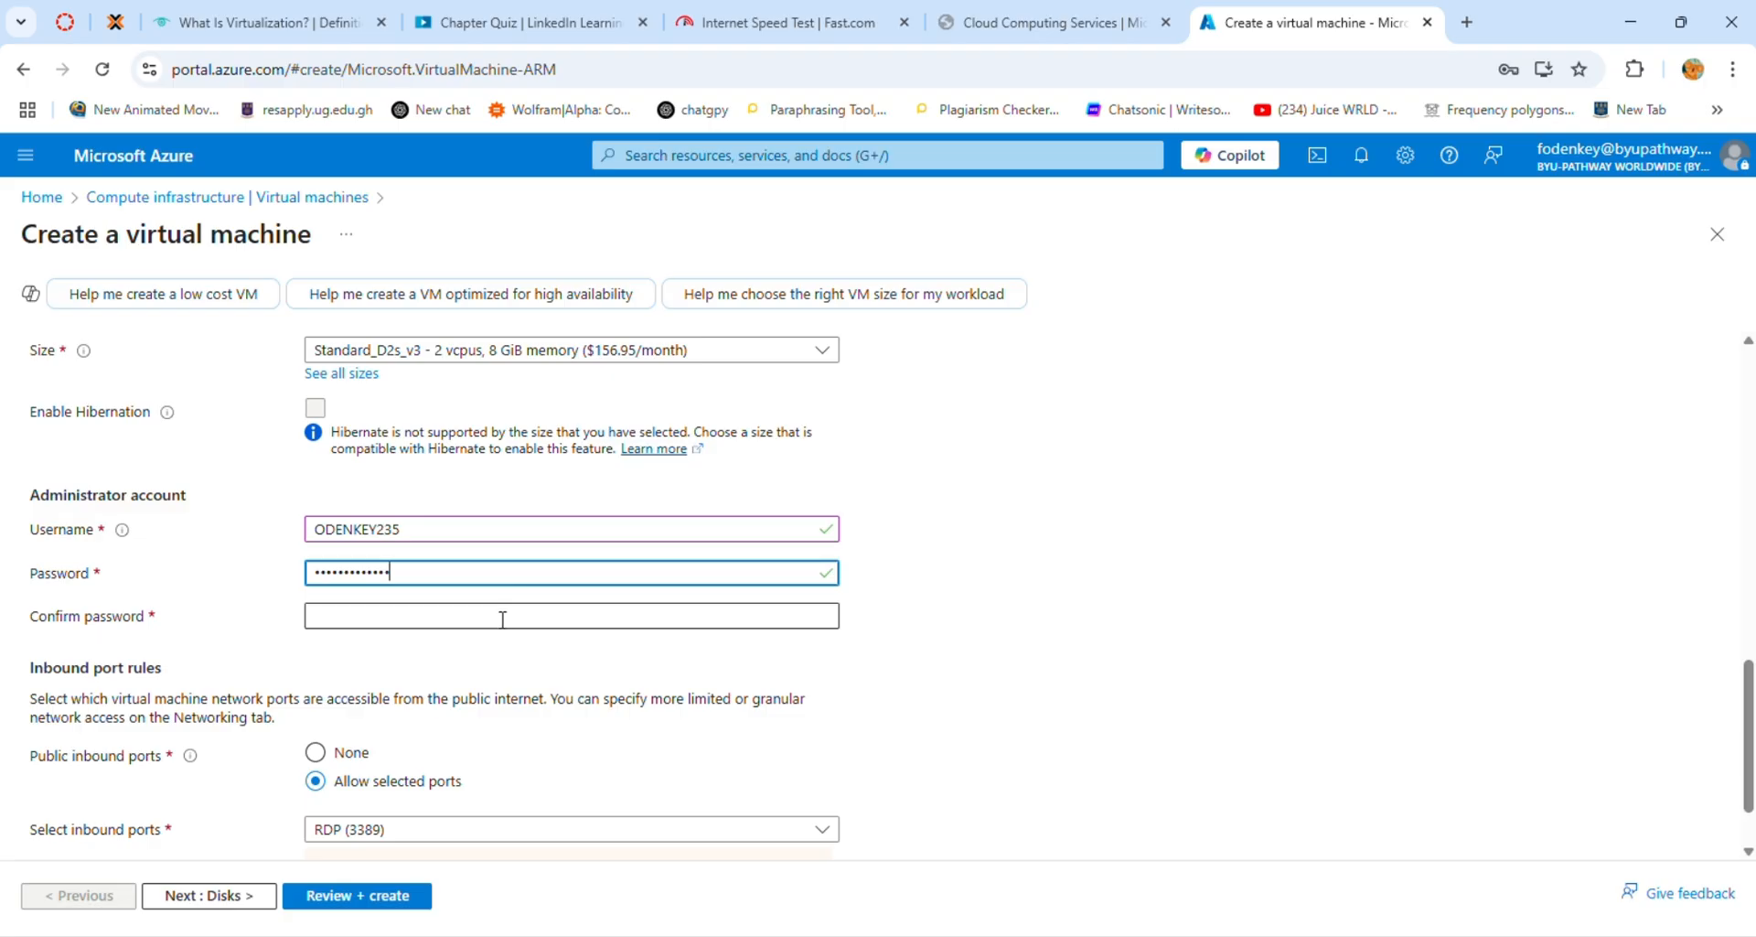
- Repeat the administrator account's password in the confirm password field
{"action": "left_click", "coordinate": [506, 628]}
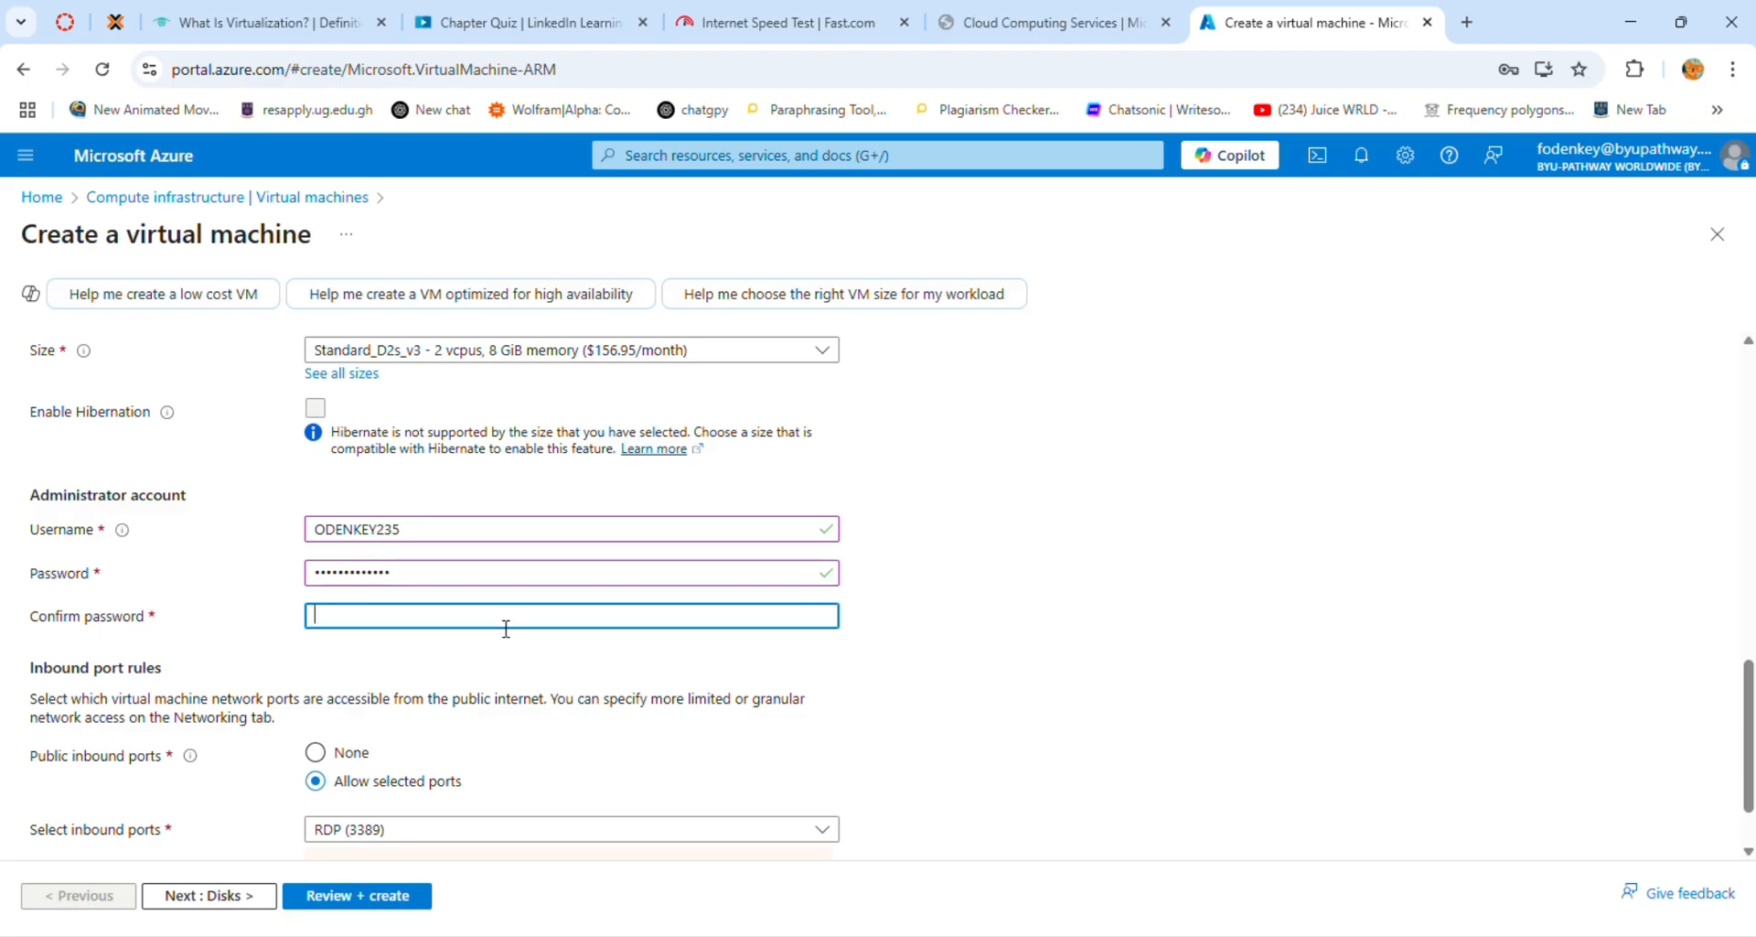
{"action": "type", "text": "•"}
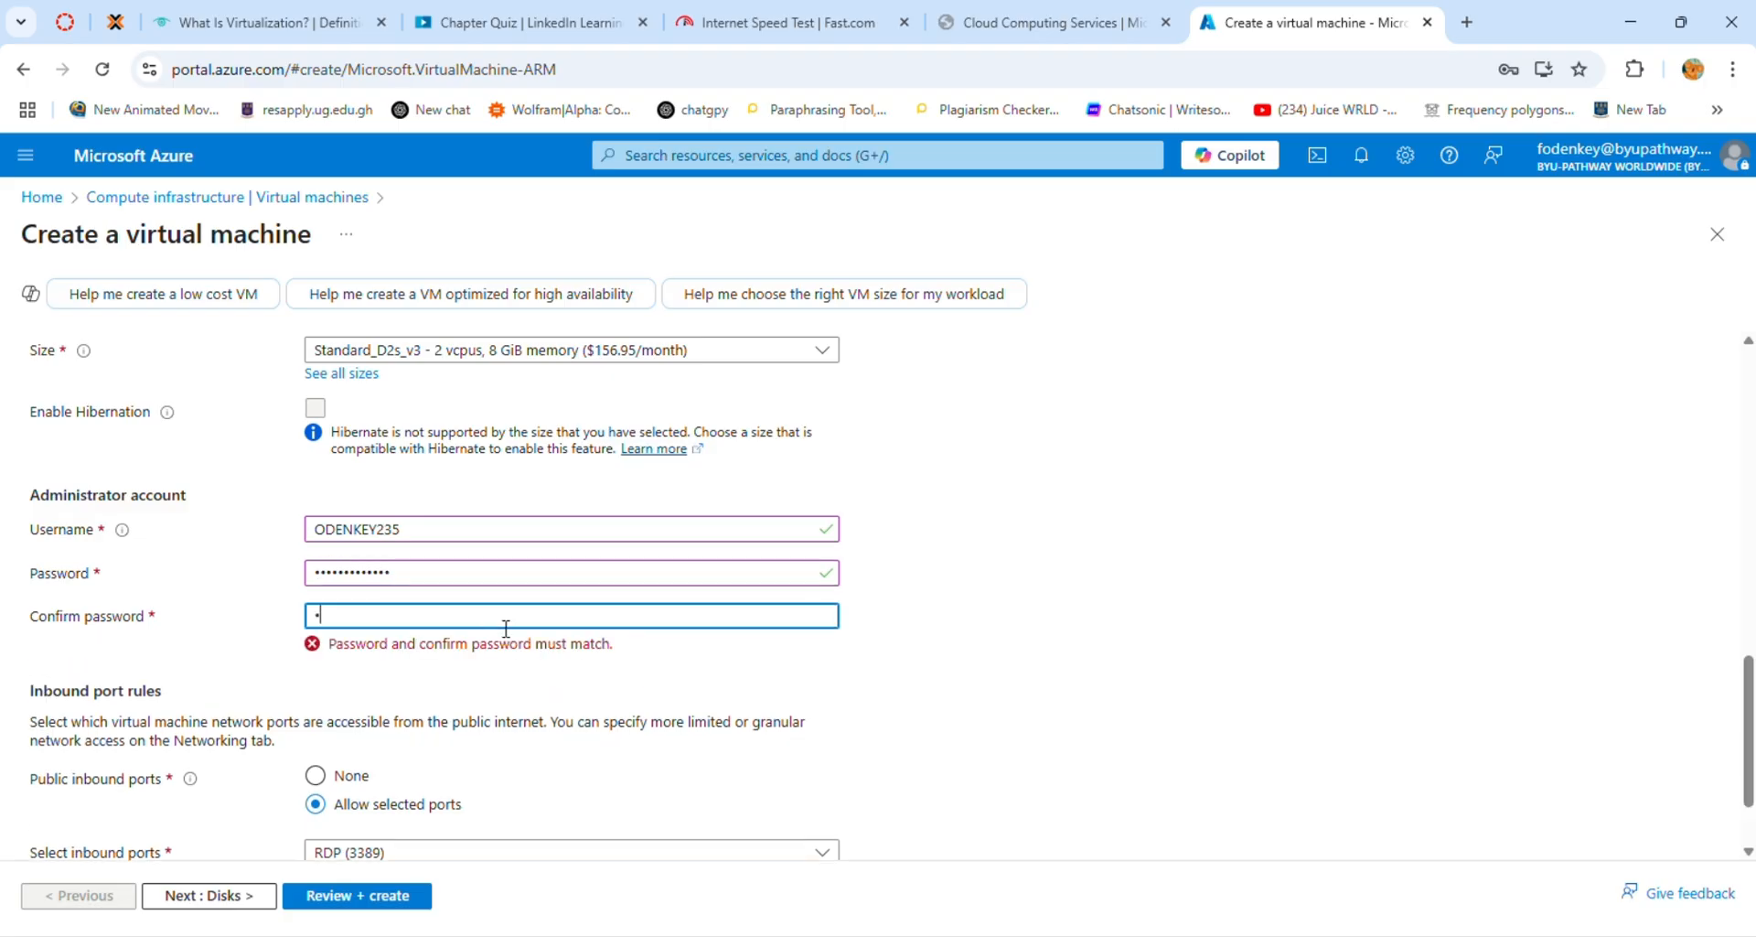
{"action": "type", "text": "•"}
{"action": "key", "text": "BackSpace"}
{"action": "type", "text": "••"}
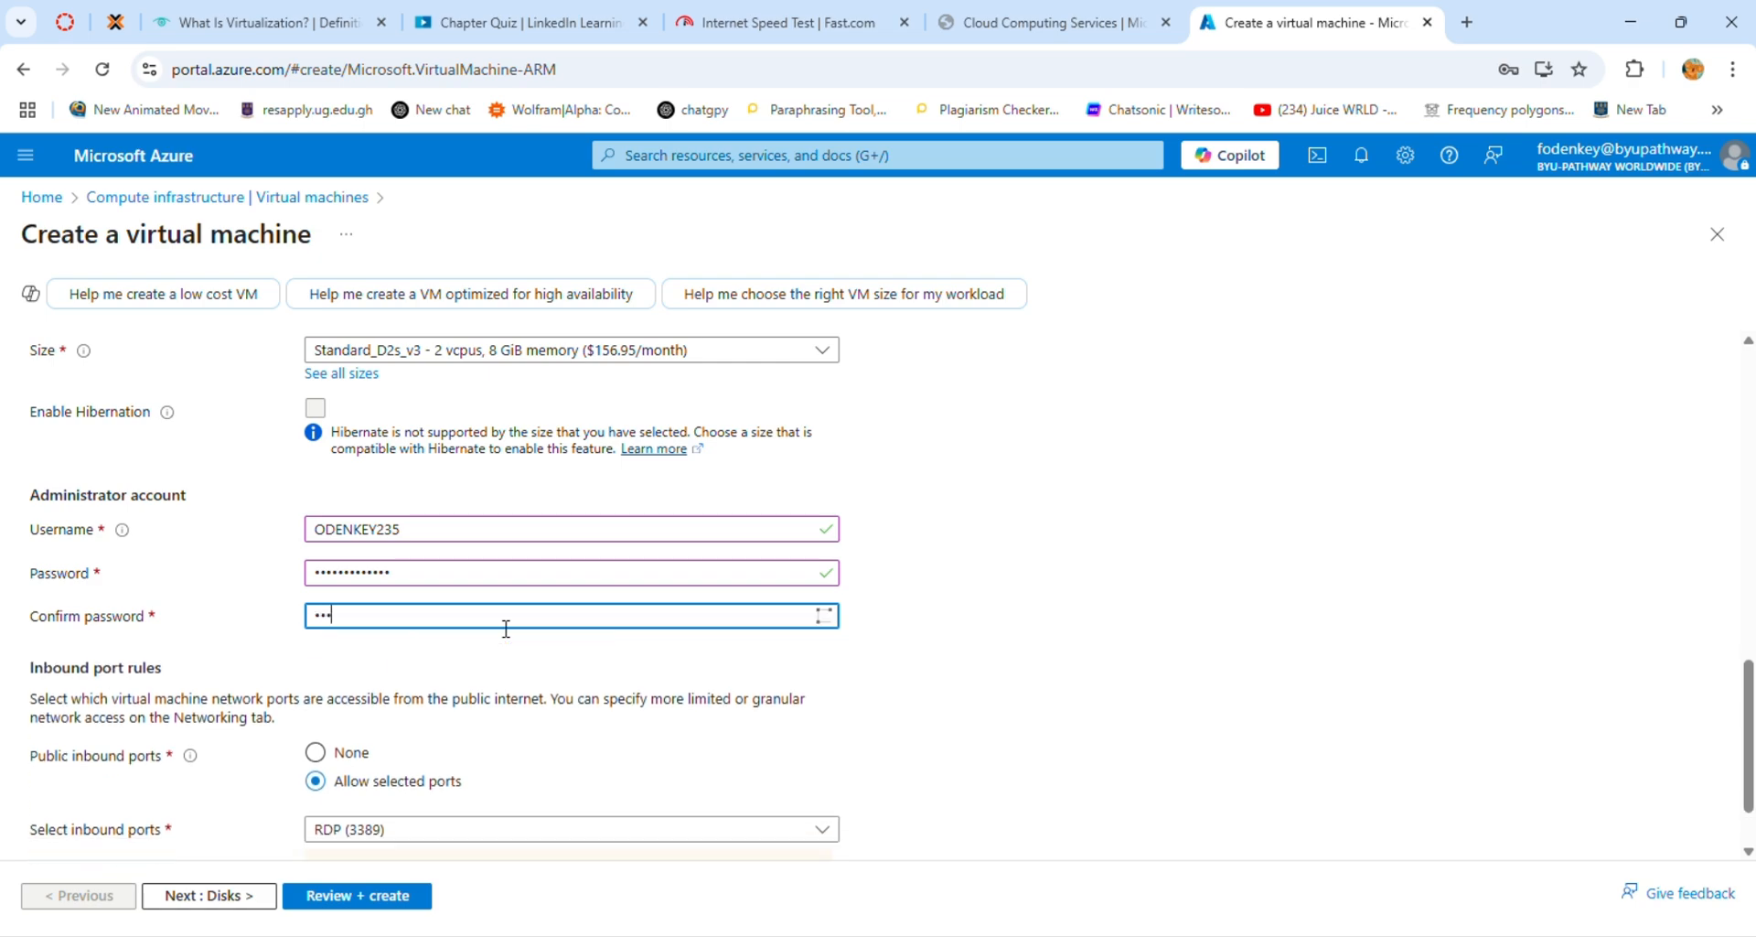
{"action": "type", "text": "•••••"}
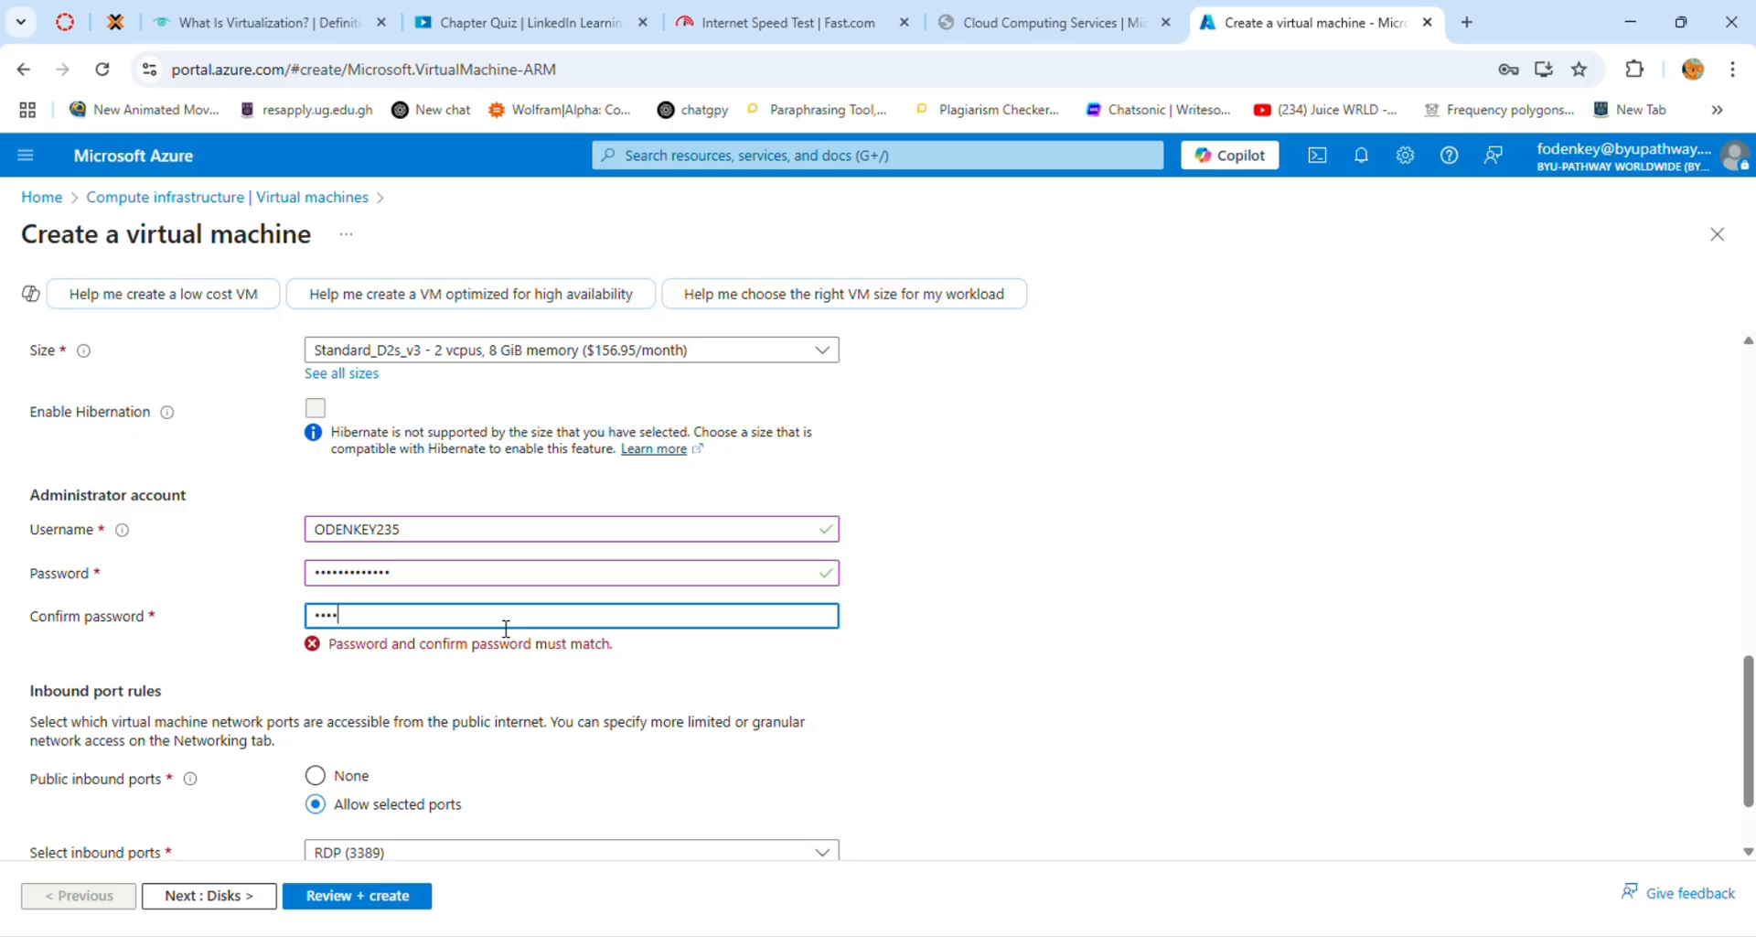
{"action": "type", "text": "••••"}
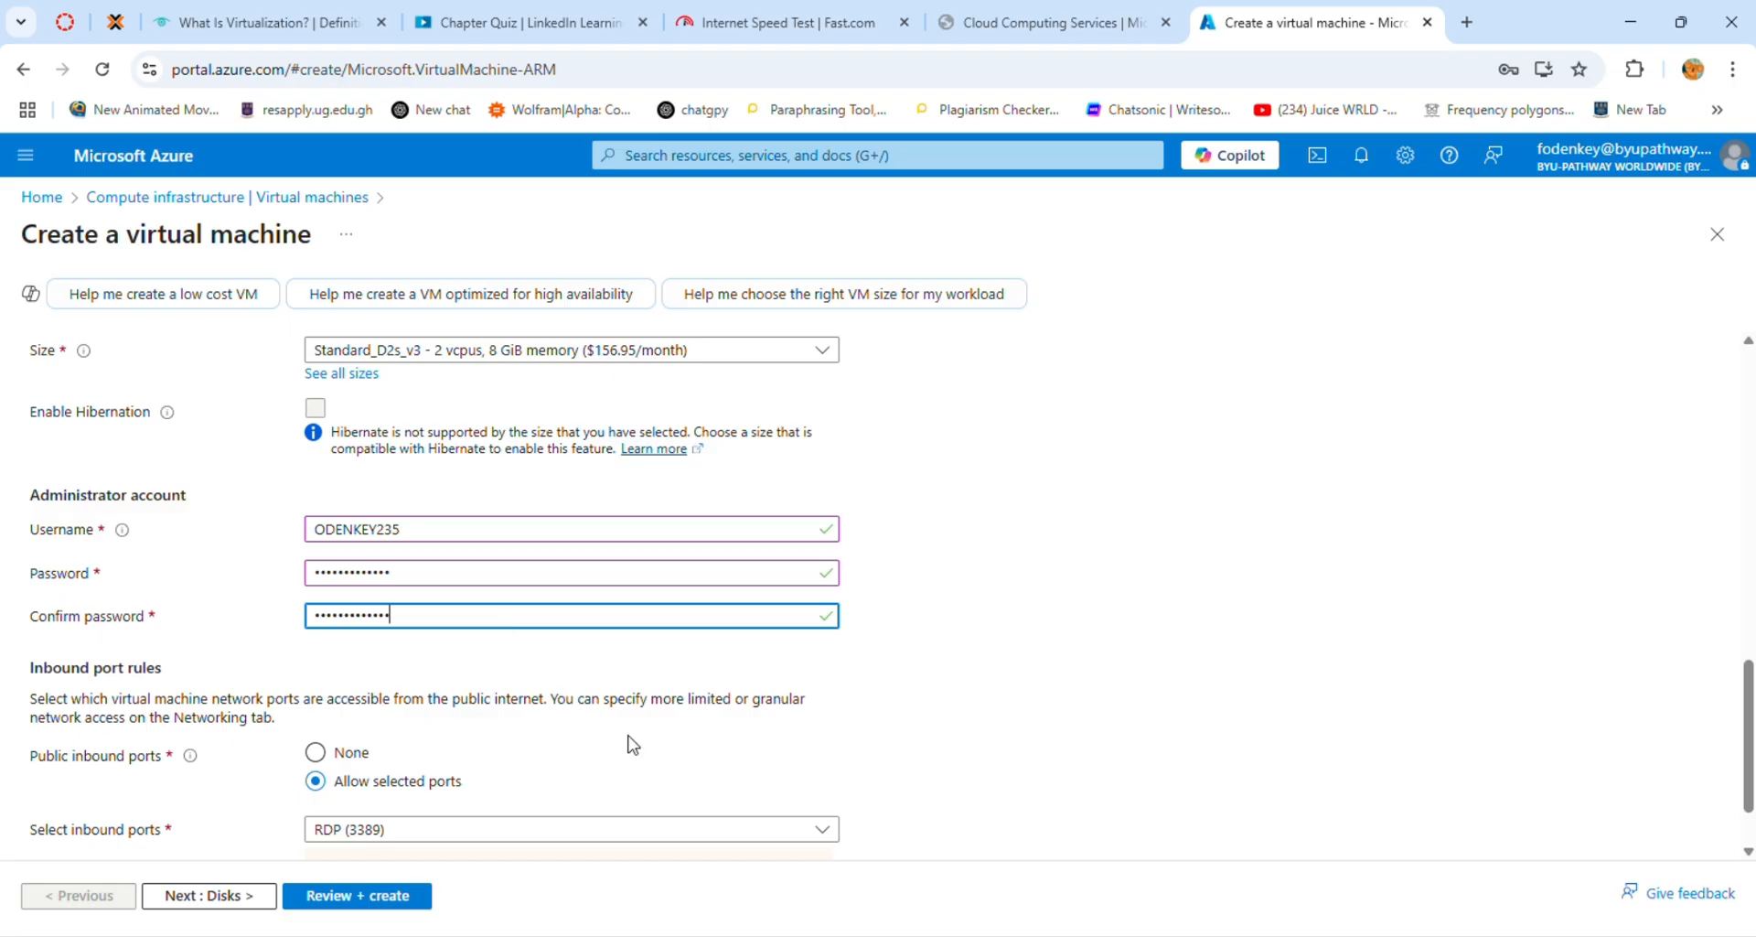
- Keep RDP (3389) as the only allowed inbound port and submit the virtual machine configuration for final validation
{"action": "scroll", "coordinate": [630, 743], "scroll_direction": "down", "scroll_amount": 1}
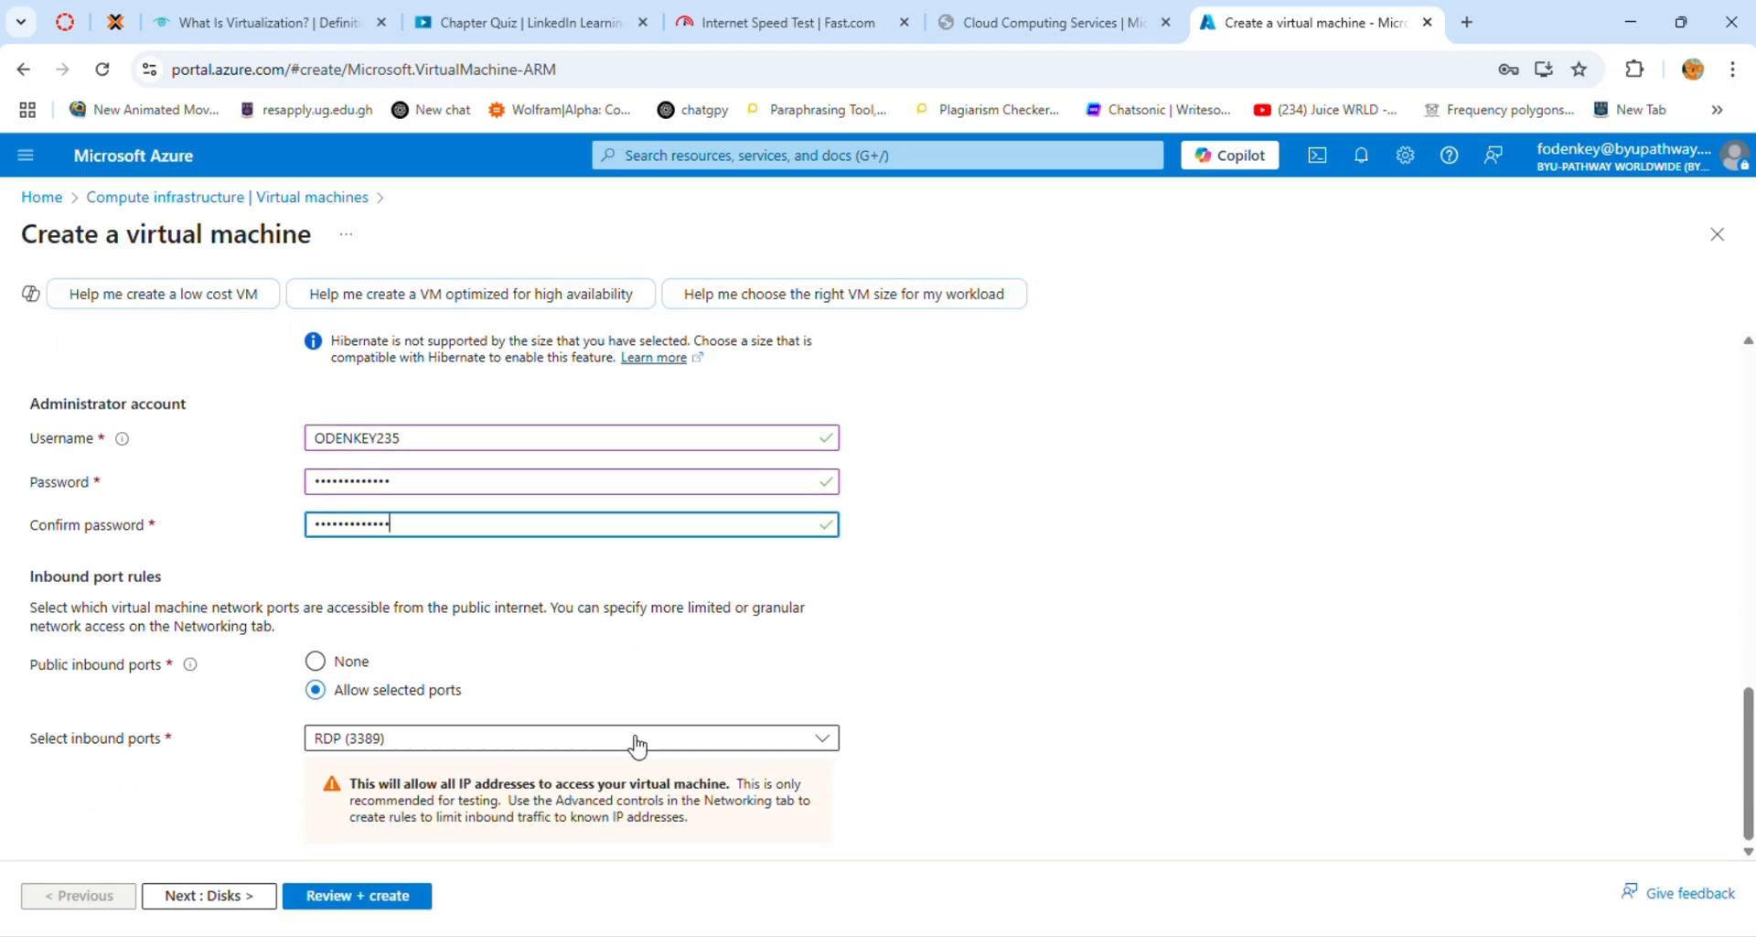
{"action": "left_click", "coordinate": [794, 739]}
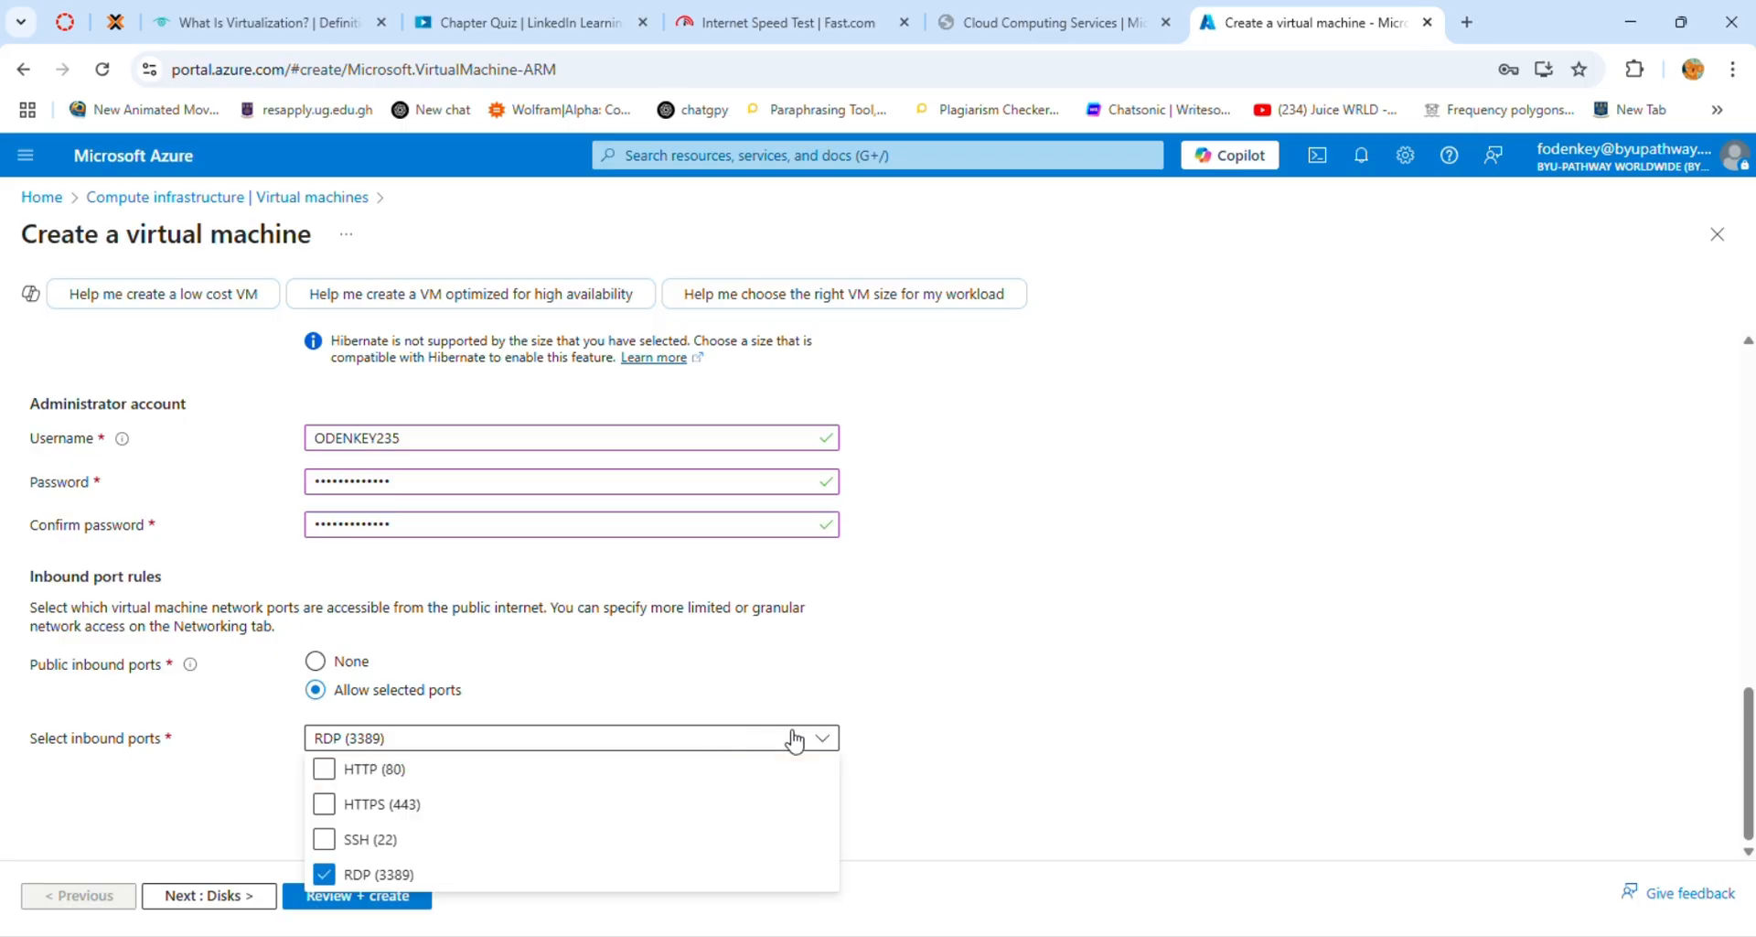
{"action": "left_click", "coordinate": [794, 739]}
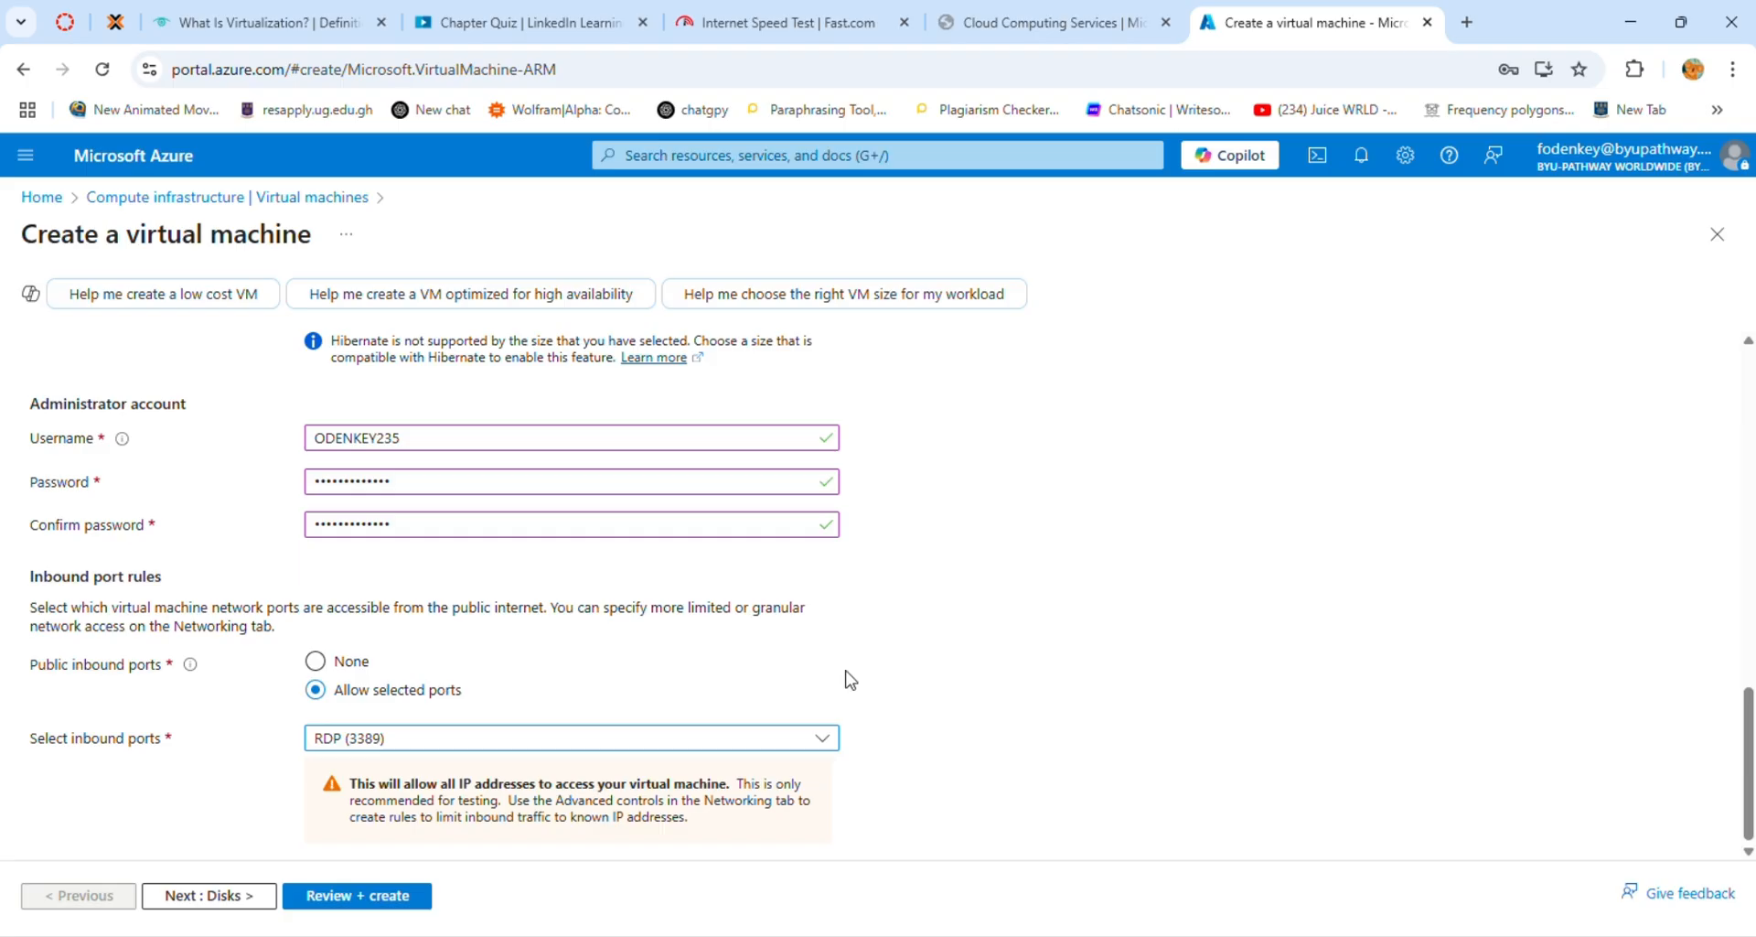
{"action": "left_click", "coordinate": [357, 900]}
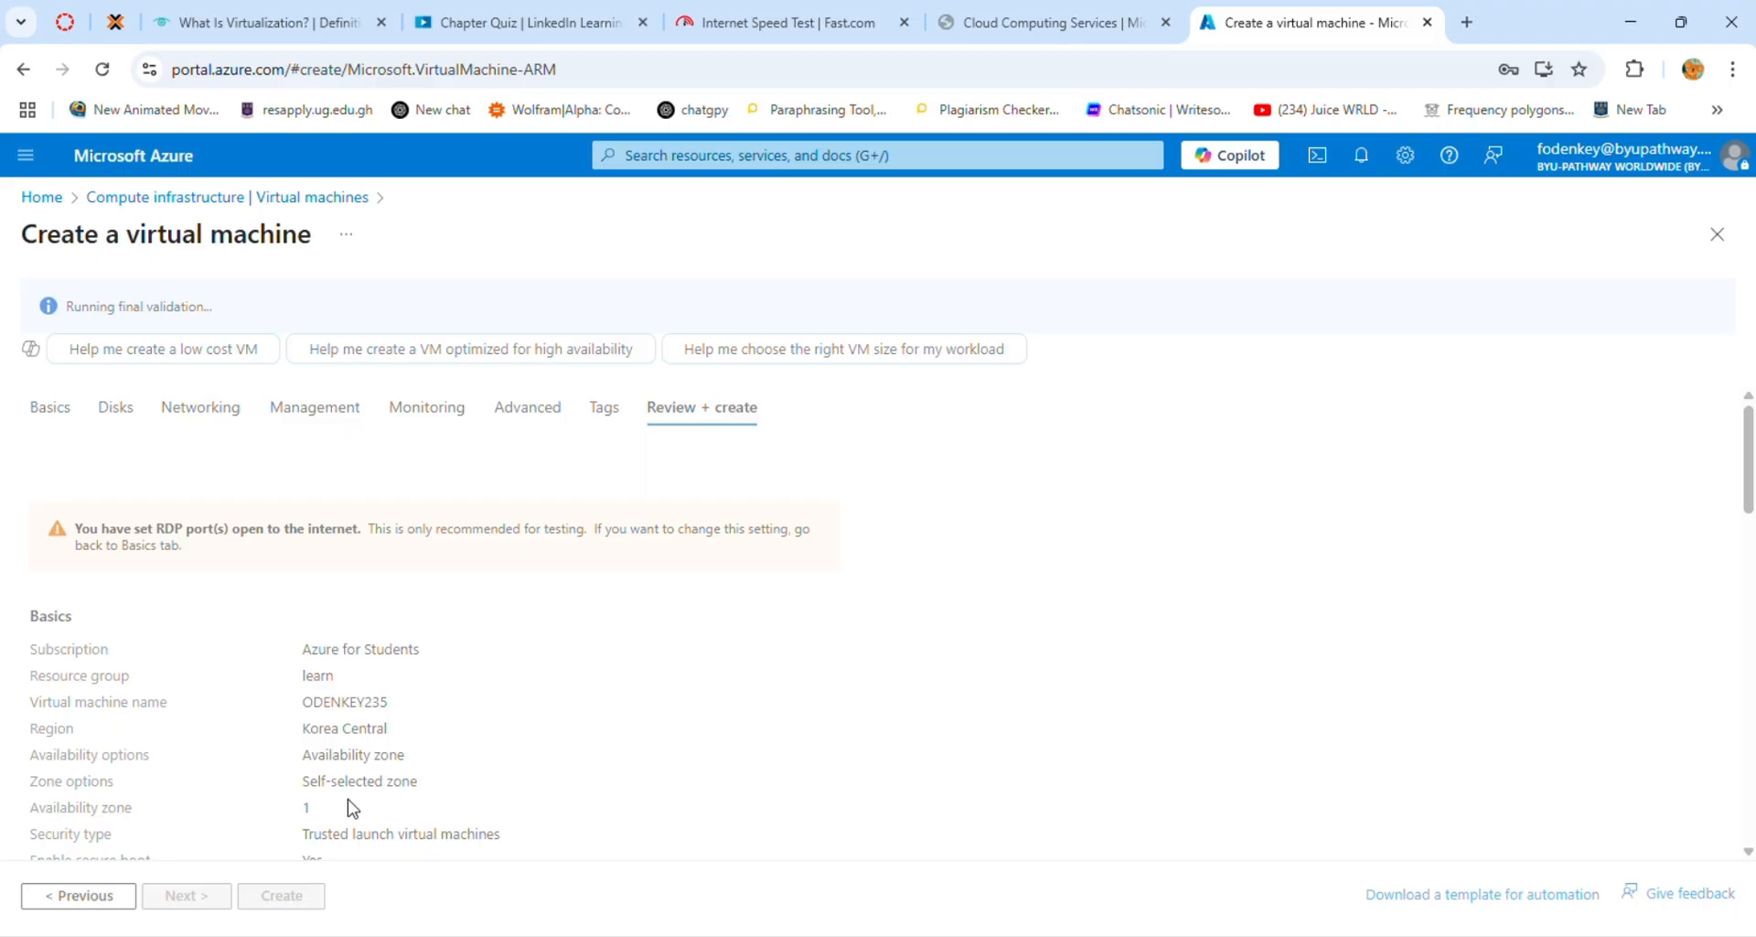
- Examine the price, terms, basics, disks, networking, management, monitoring and advanced settings in the virtual machine's configuration summary
{"action": "scroll", "coordinate": [407, 706], "scroll_direction": "down", "scroll_amount": 5}
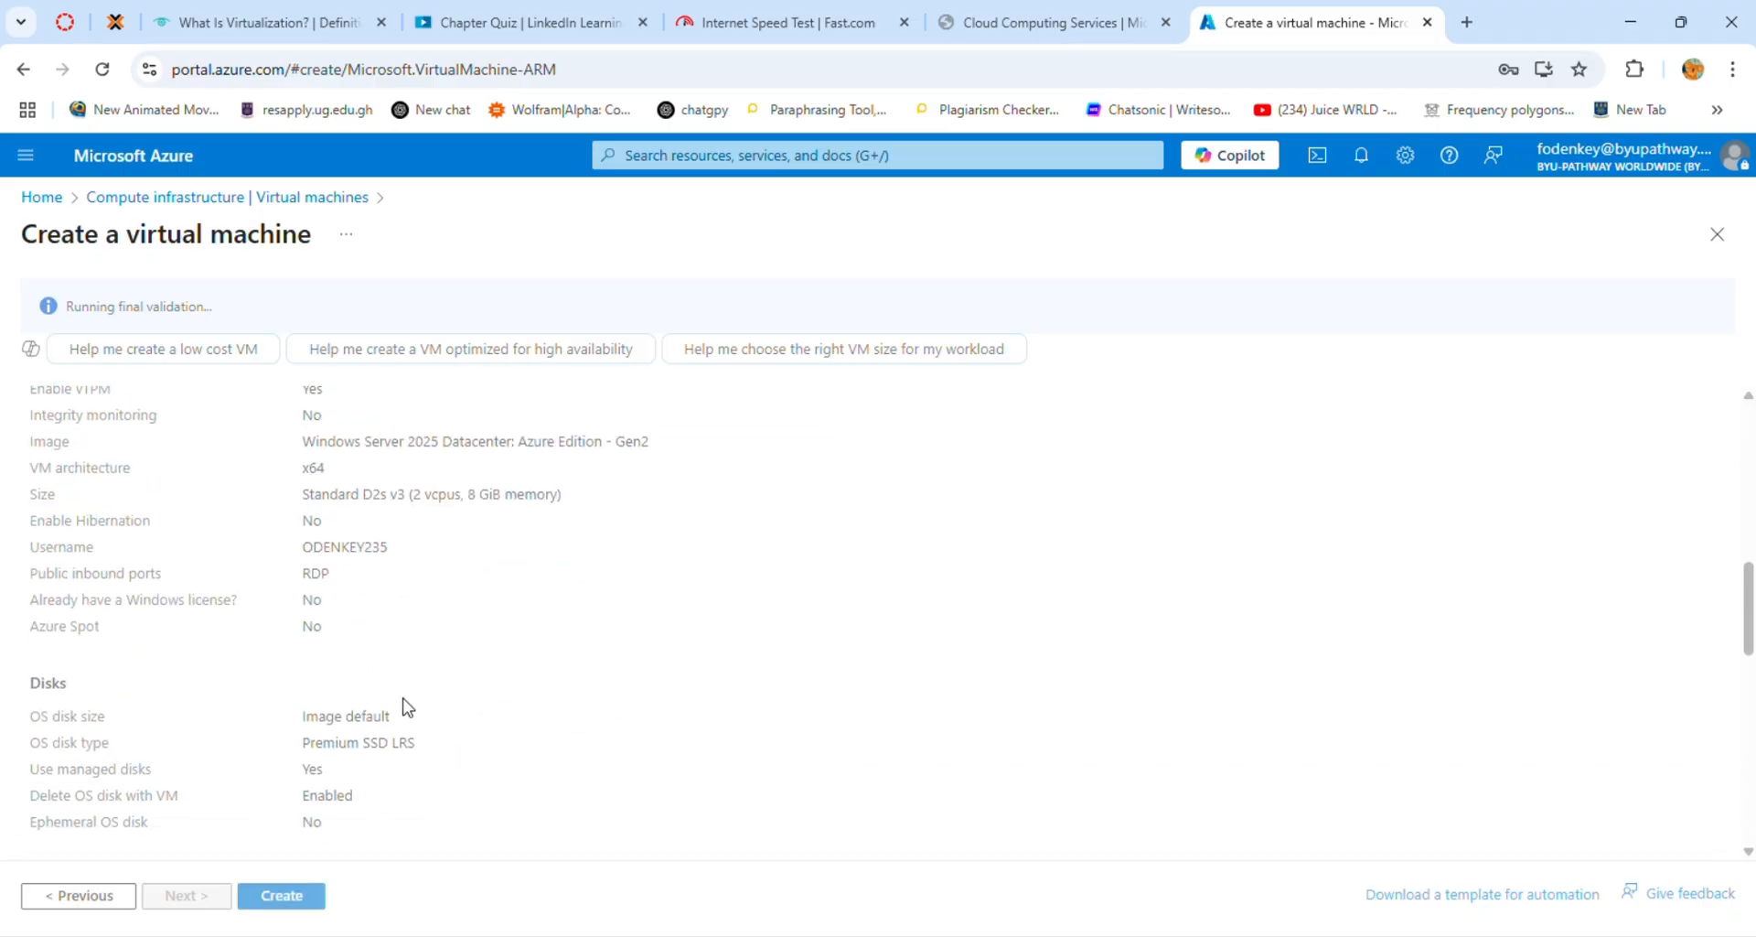
{"action": "scroll", "coordinate": [407, 706], "scroll_direction": "down", "scroll_amount": 1}
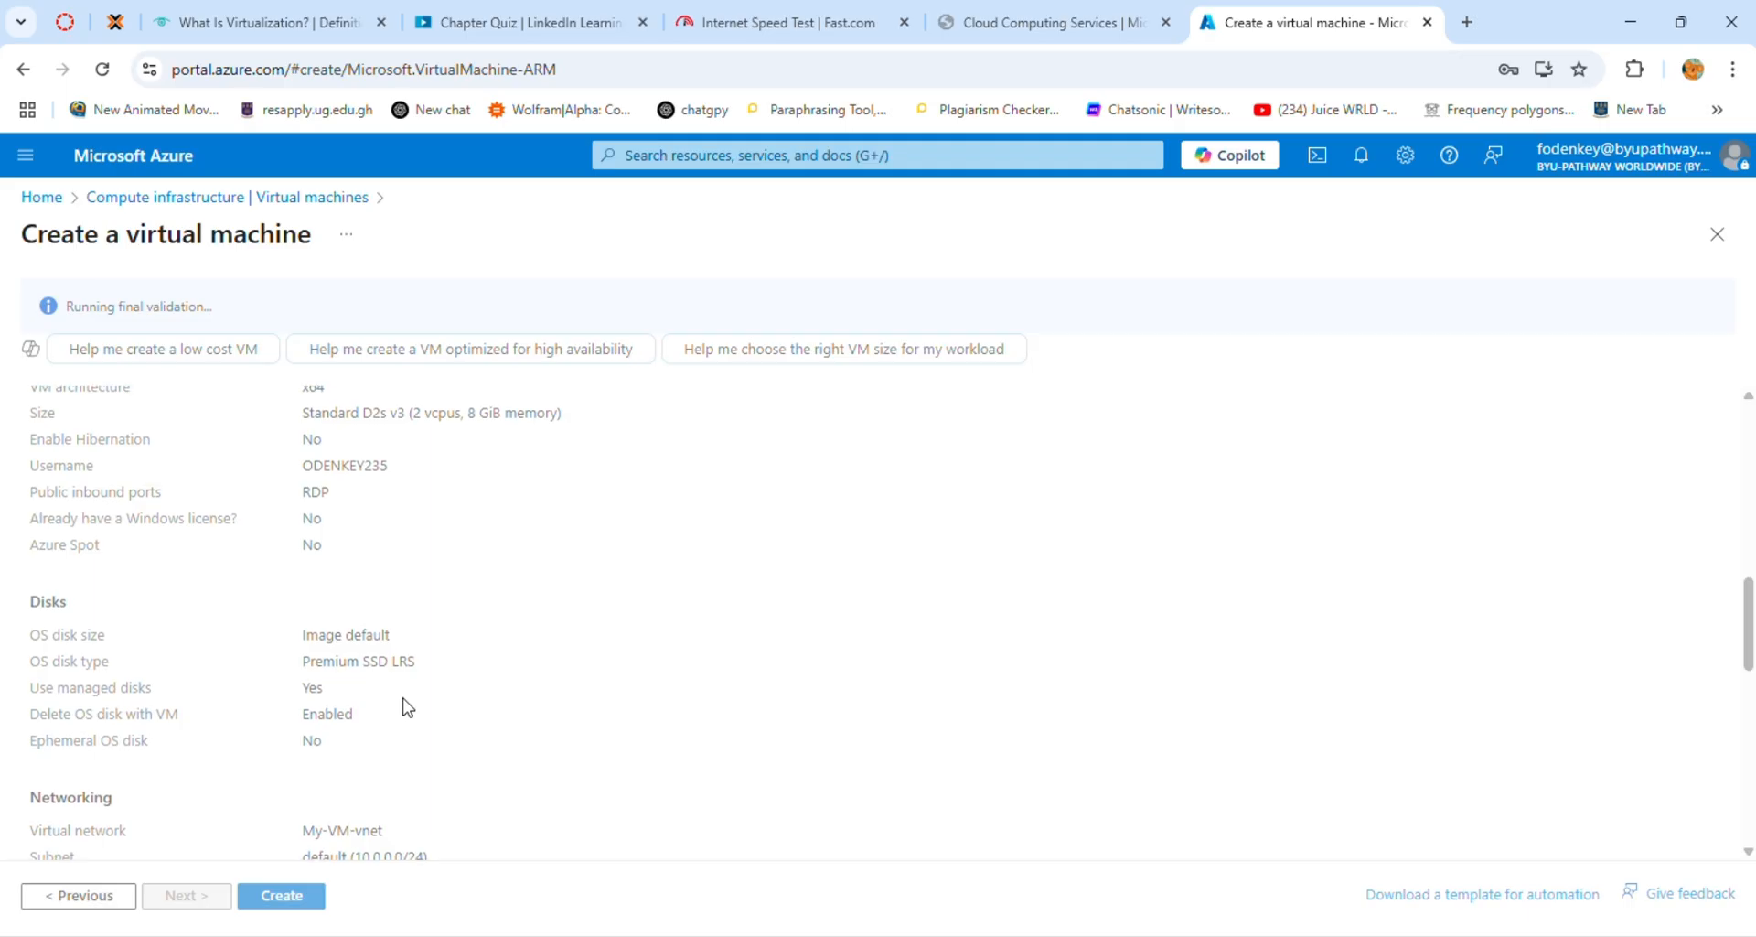
{"action": "scroll", "coordinate": [408, 710], "scroll_direction": "down", "scroll_amount": 3}
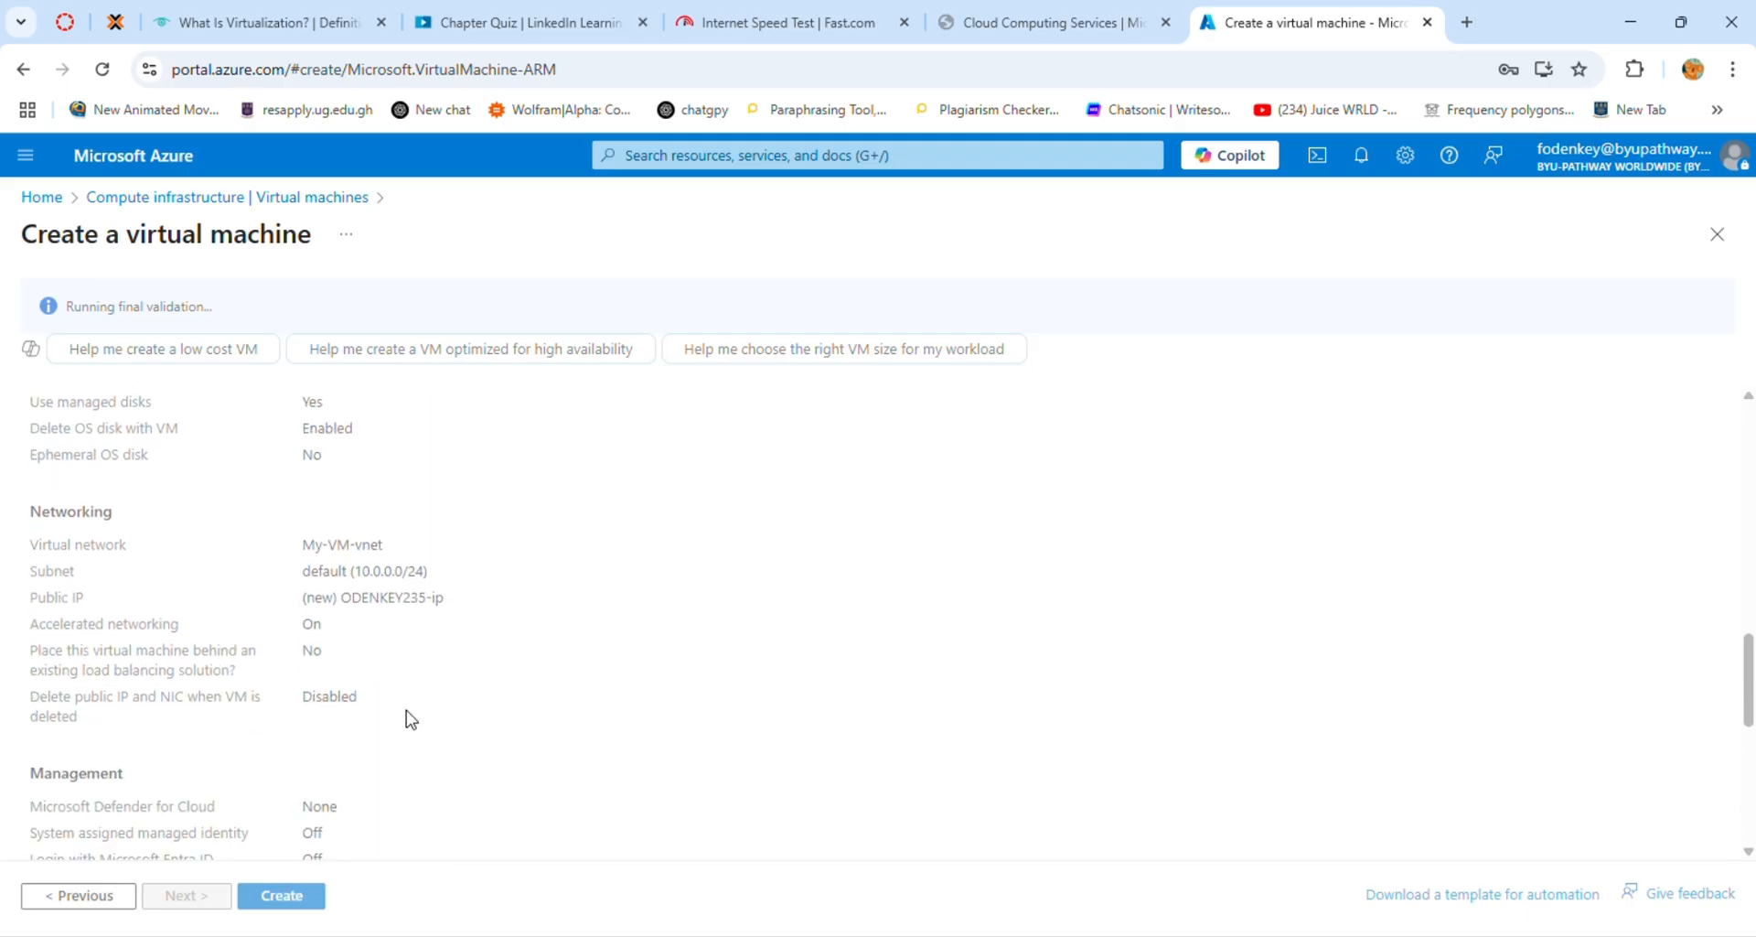
{"action": "scroll", "coordinate": [410, 718], "scroll_direction": "up", "scroll_amount": 5}
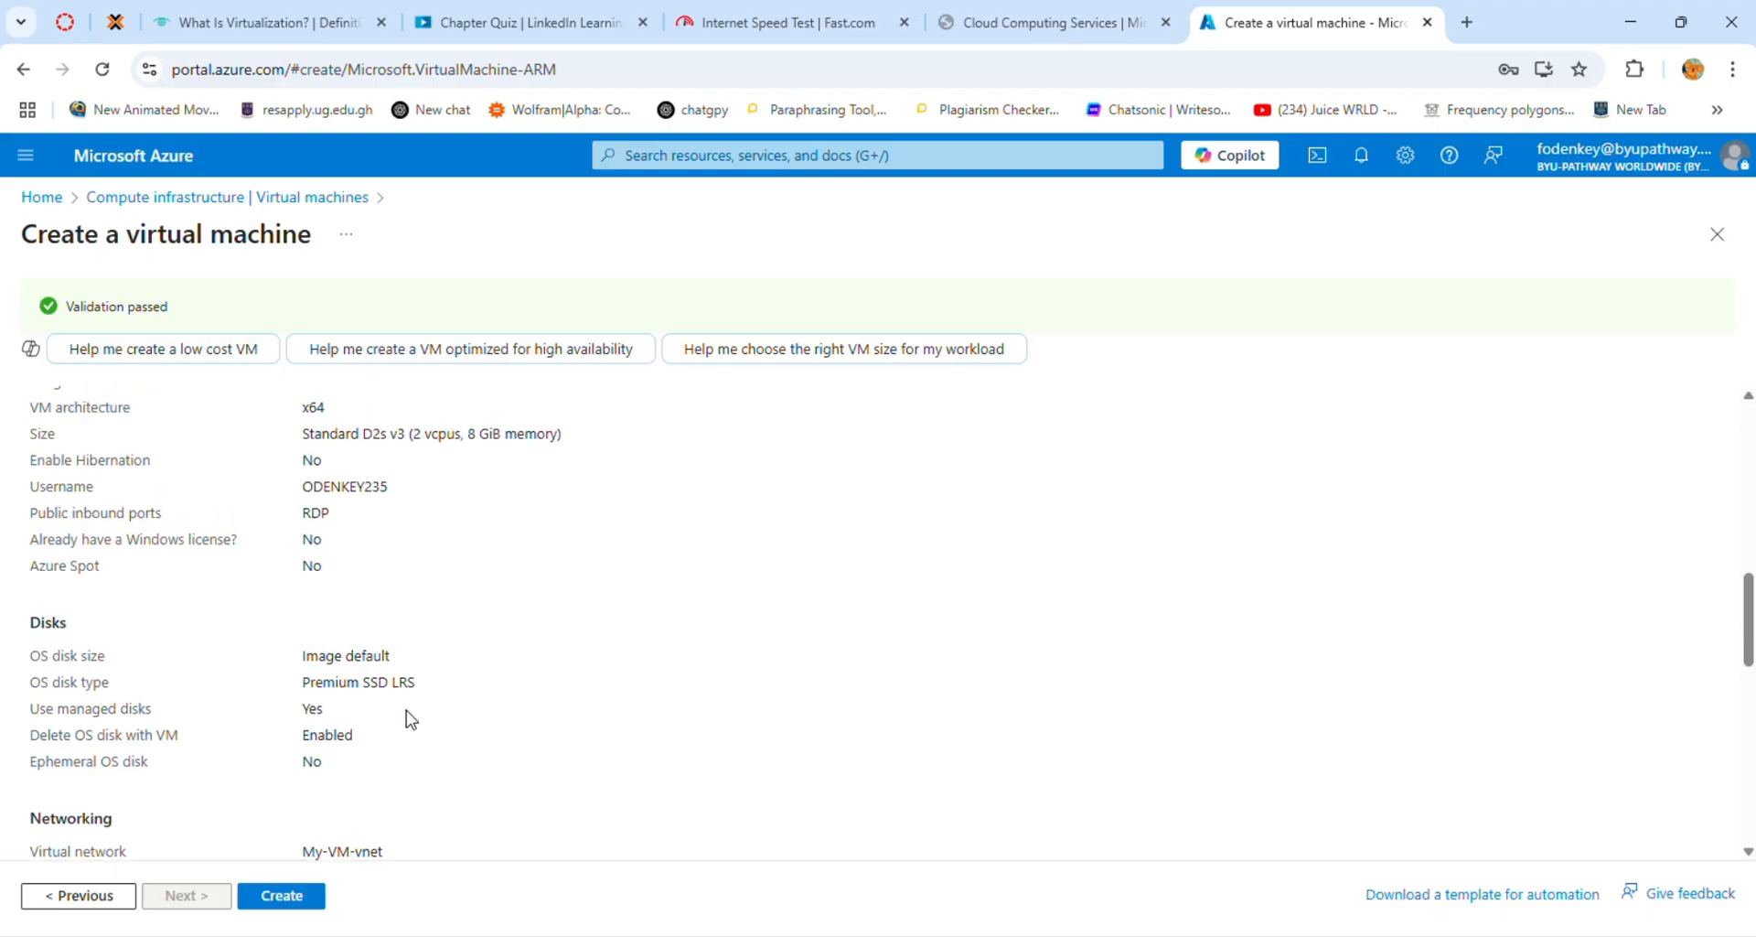
{"action": "scroll", "coordinate": [409, 718], "scroll_direction": "up", "scroll_amount": 6}
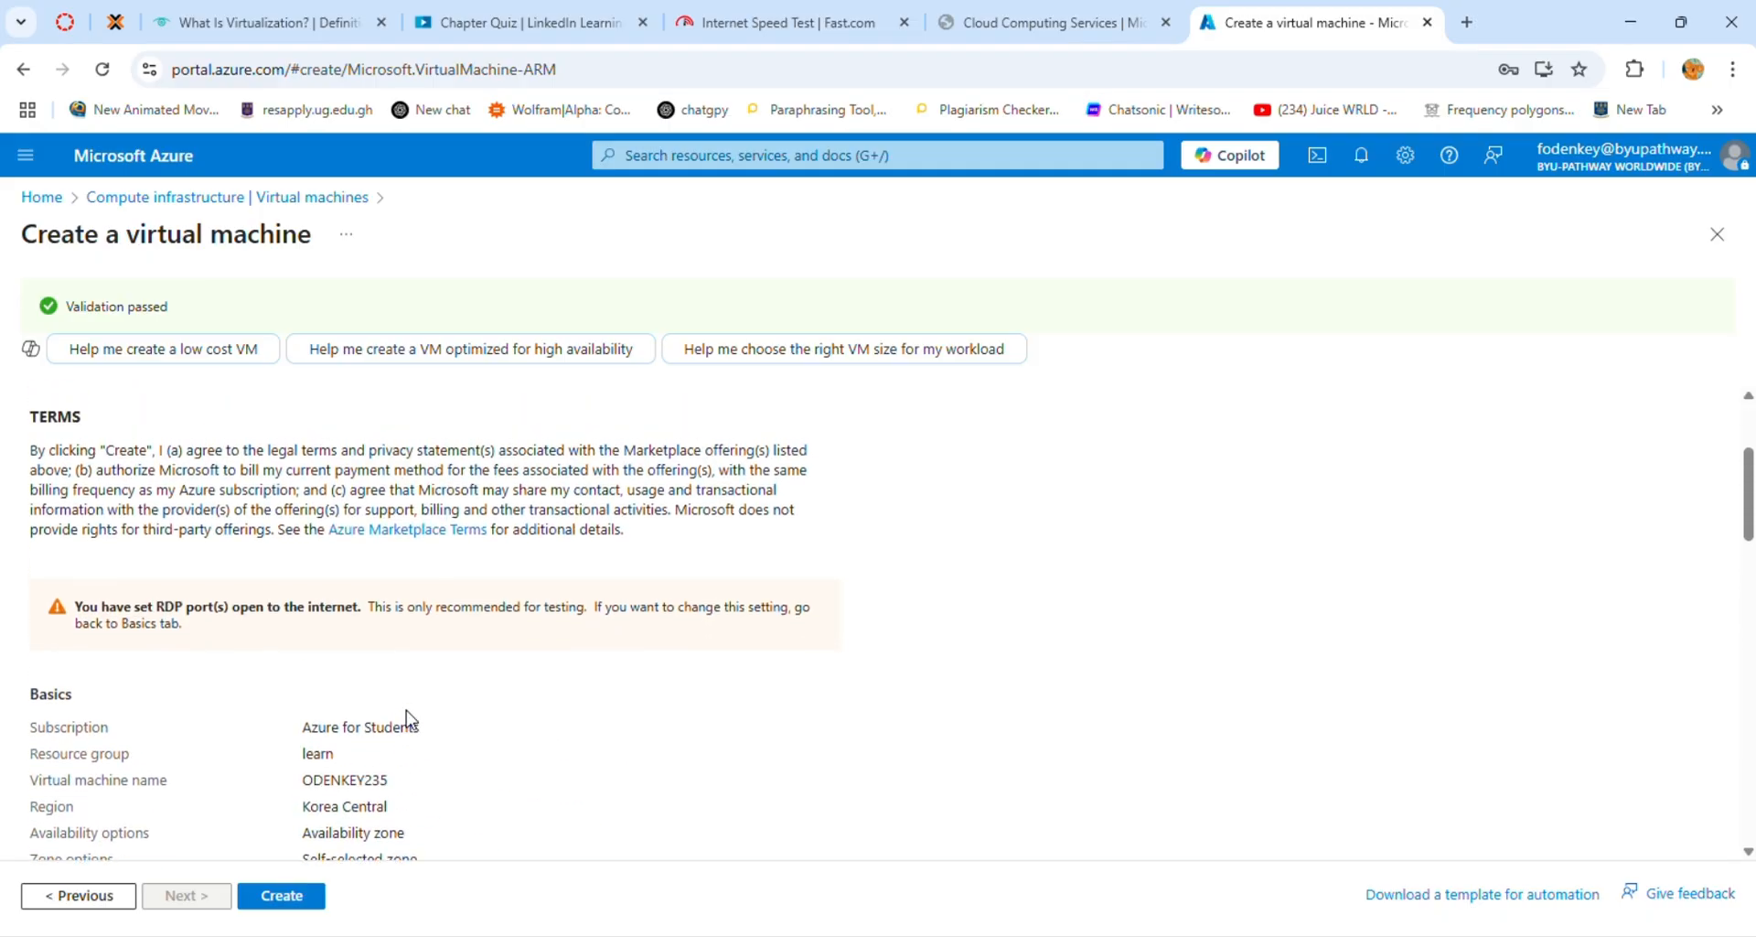
{"action": "scroll", "coordinate": [408, 713], "scroll_direction": "up", "scroll_amount": 1}
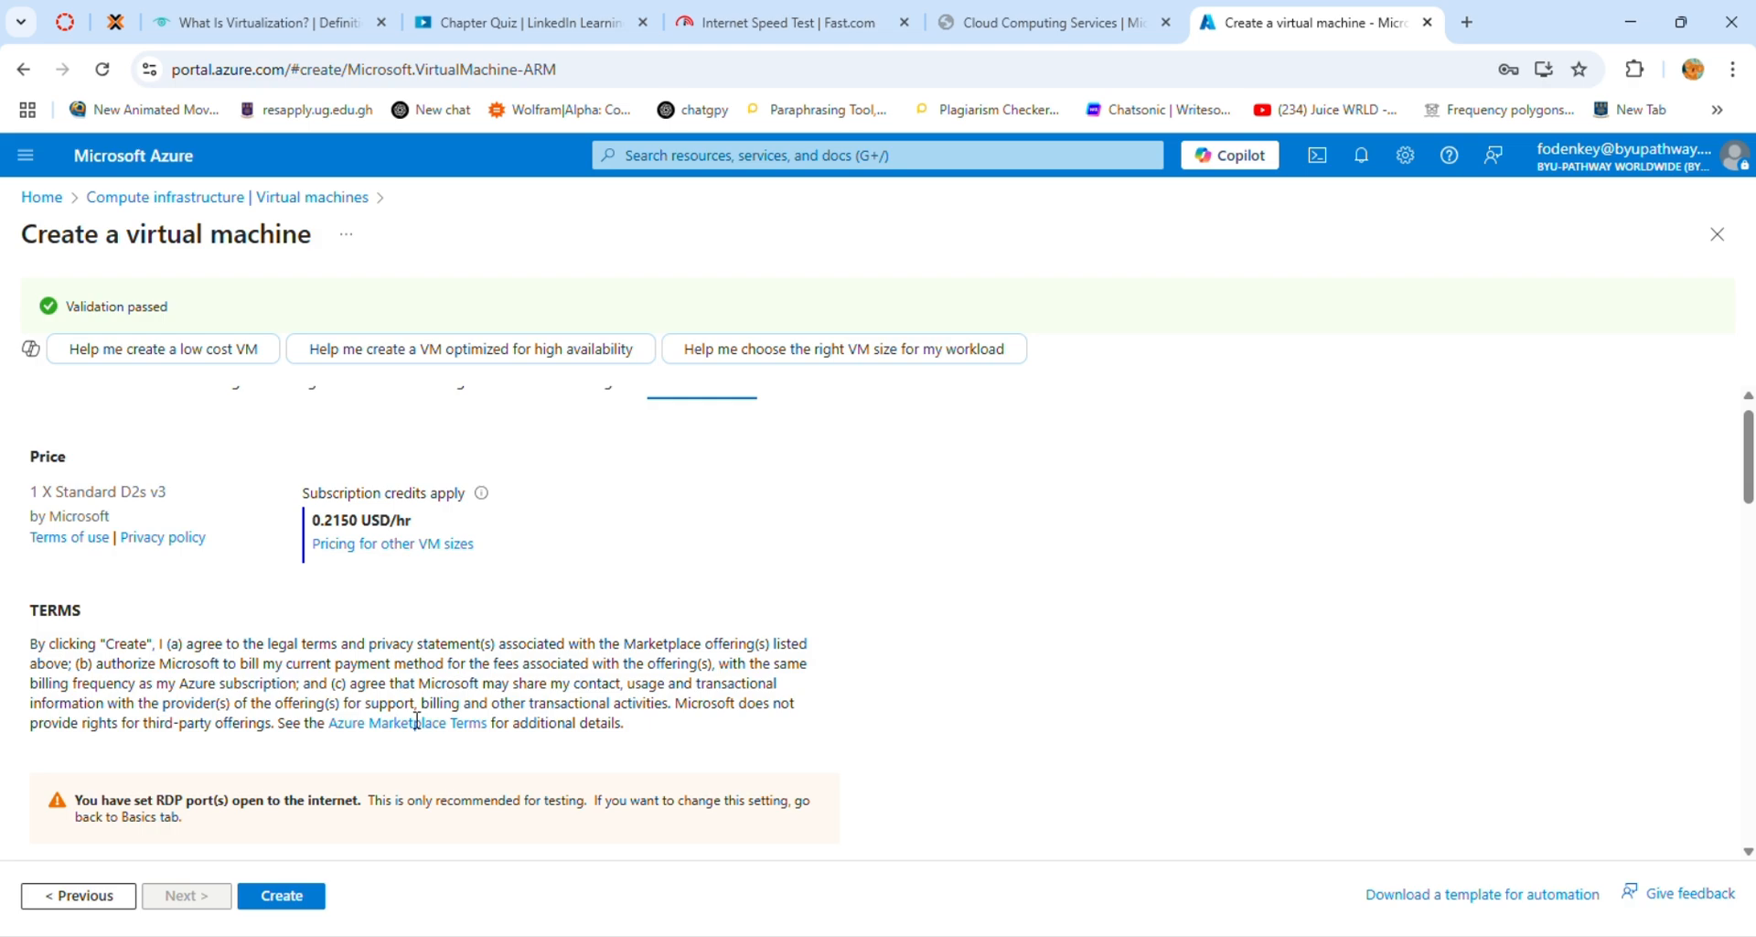
{"action": "scroll", "coordinate": [417, 721], "scroll_direction": "down", "scroll_amount": 4}
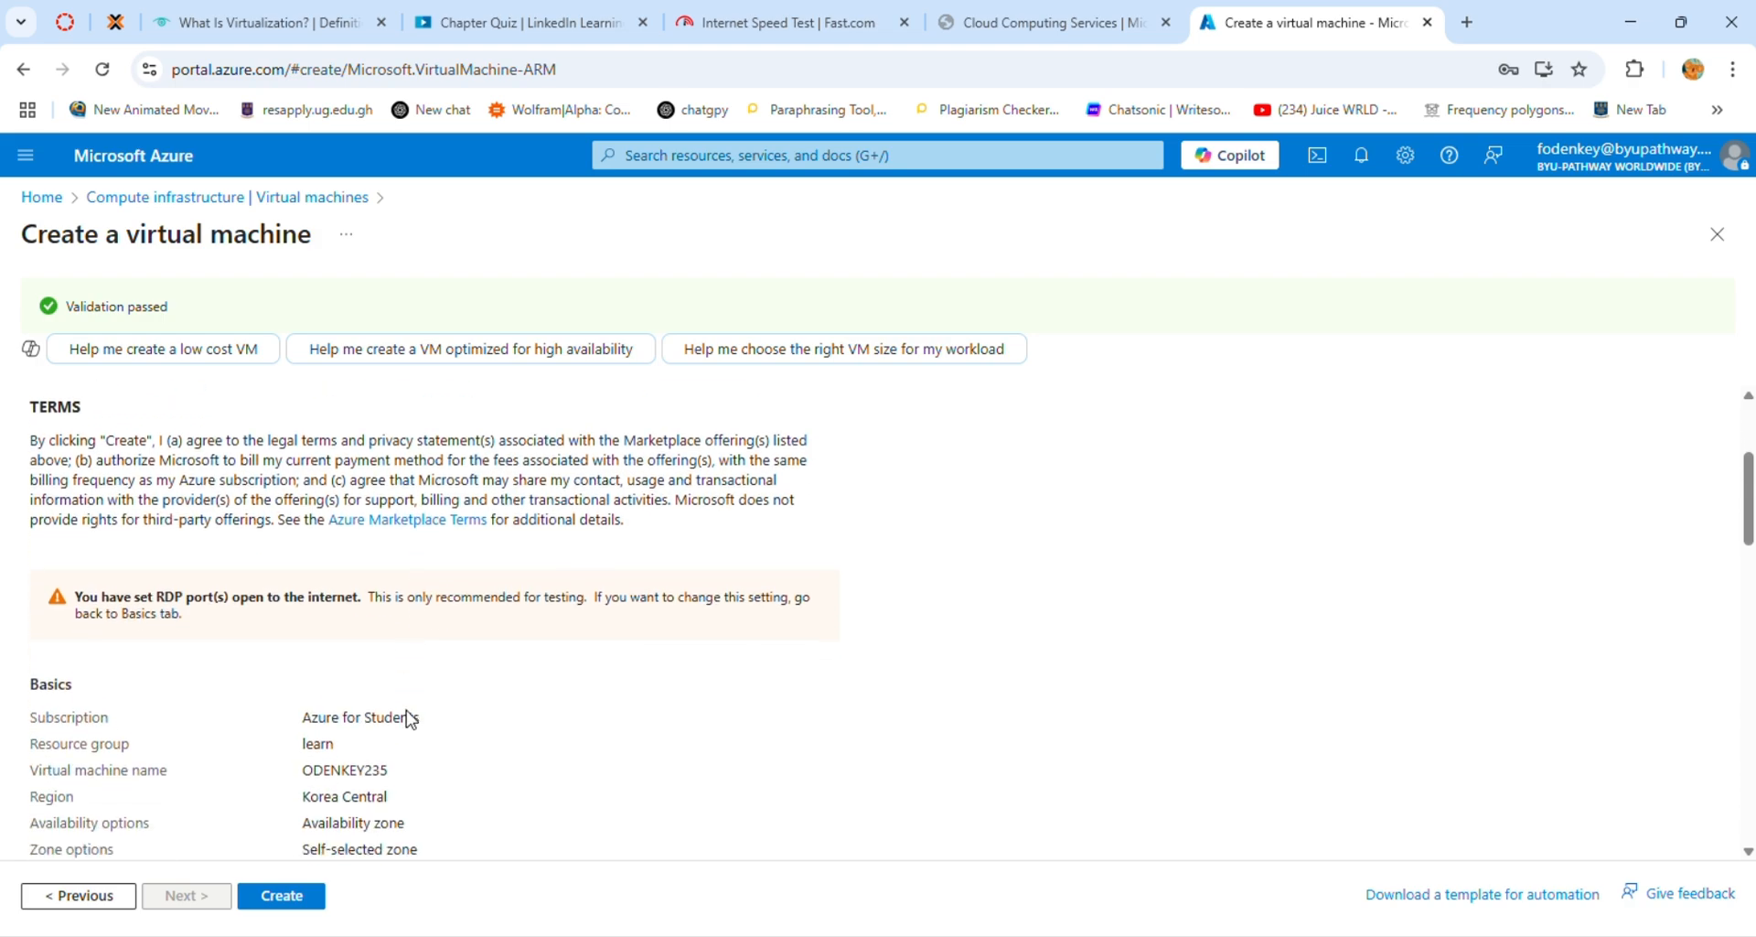
{"action": "scroll", "coordinate": [410, 718], "scroll_direction": "down", "scroll_amount": 6}
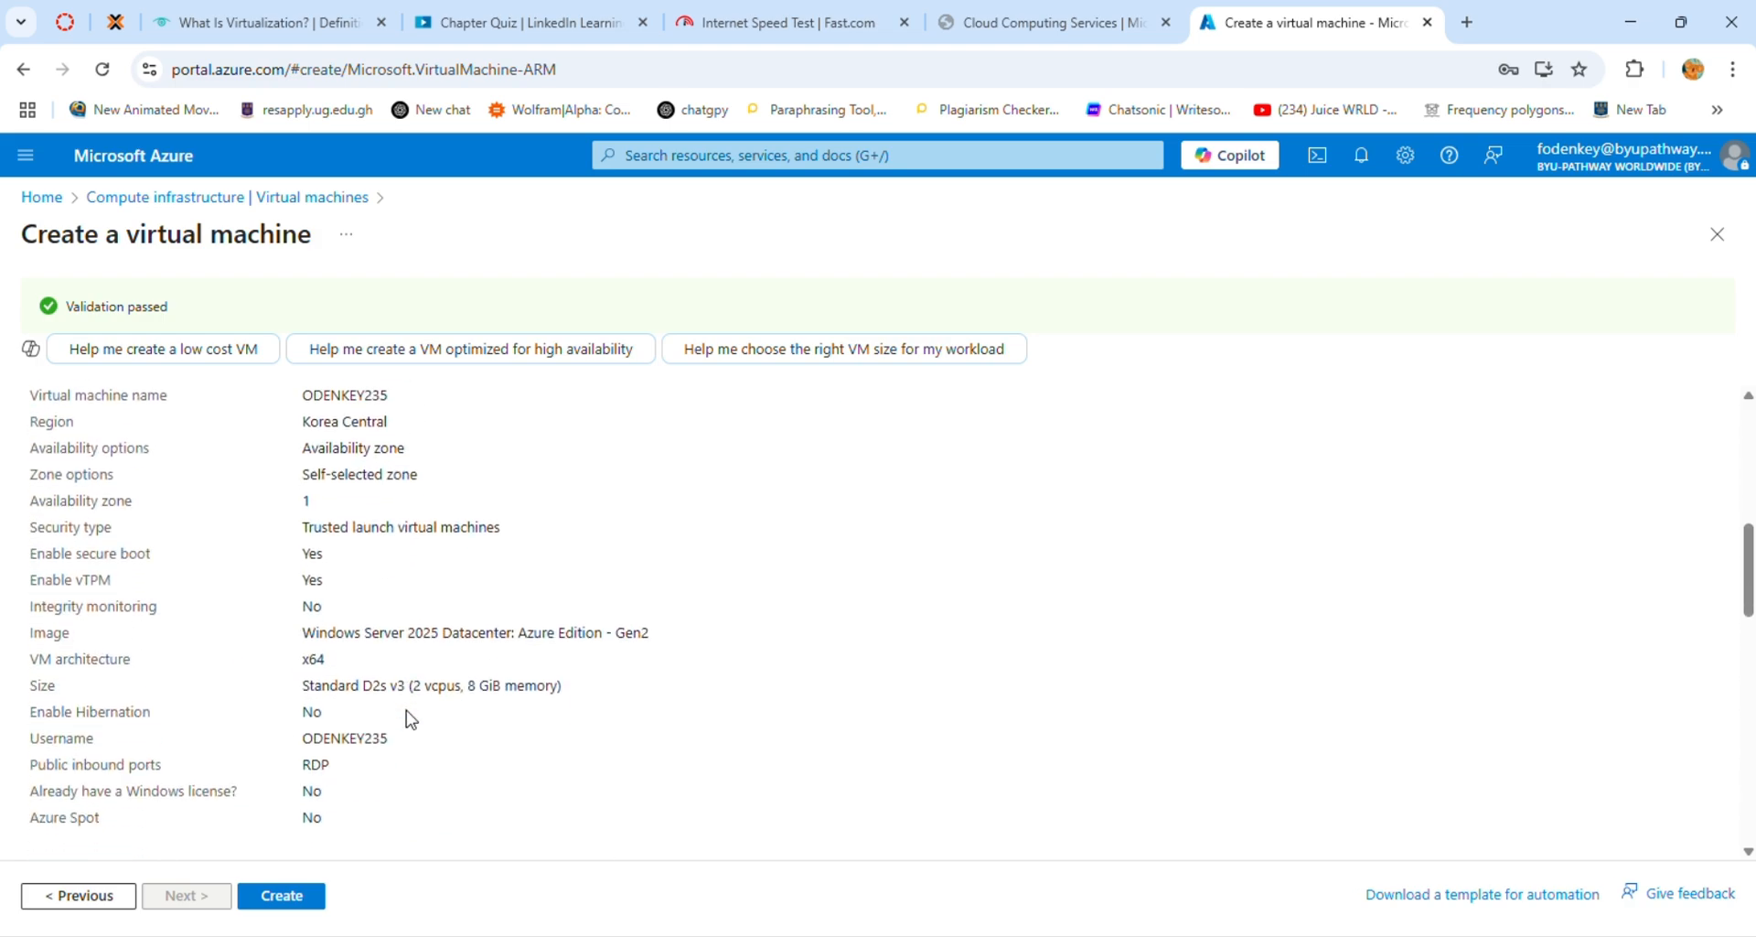
{"action": "scroll", "coordinate": [410, 719], "scroll_direction": "down", "scroll_amount": 6}
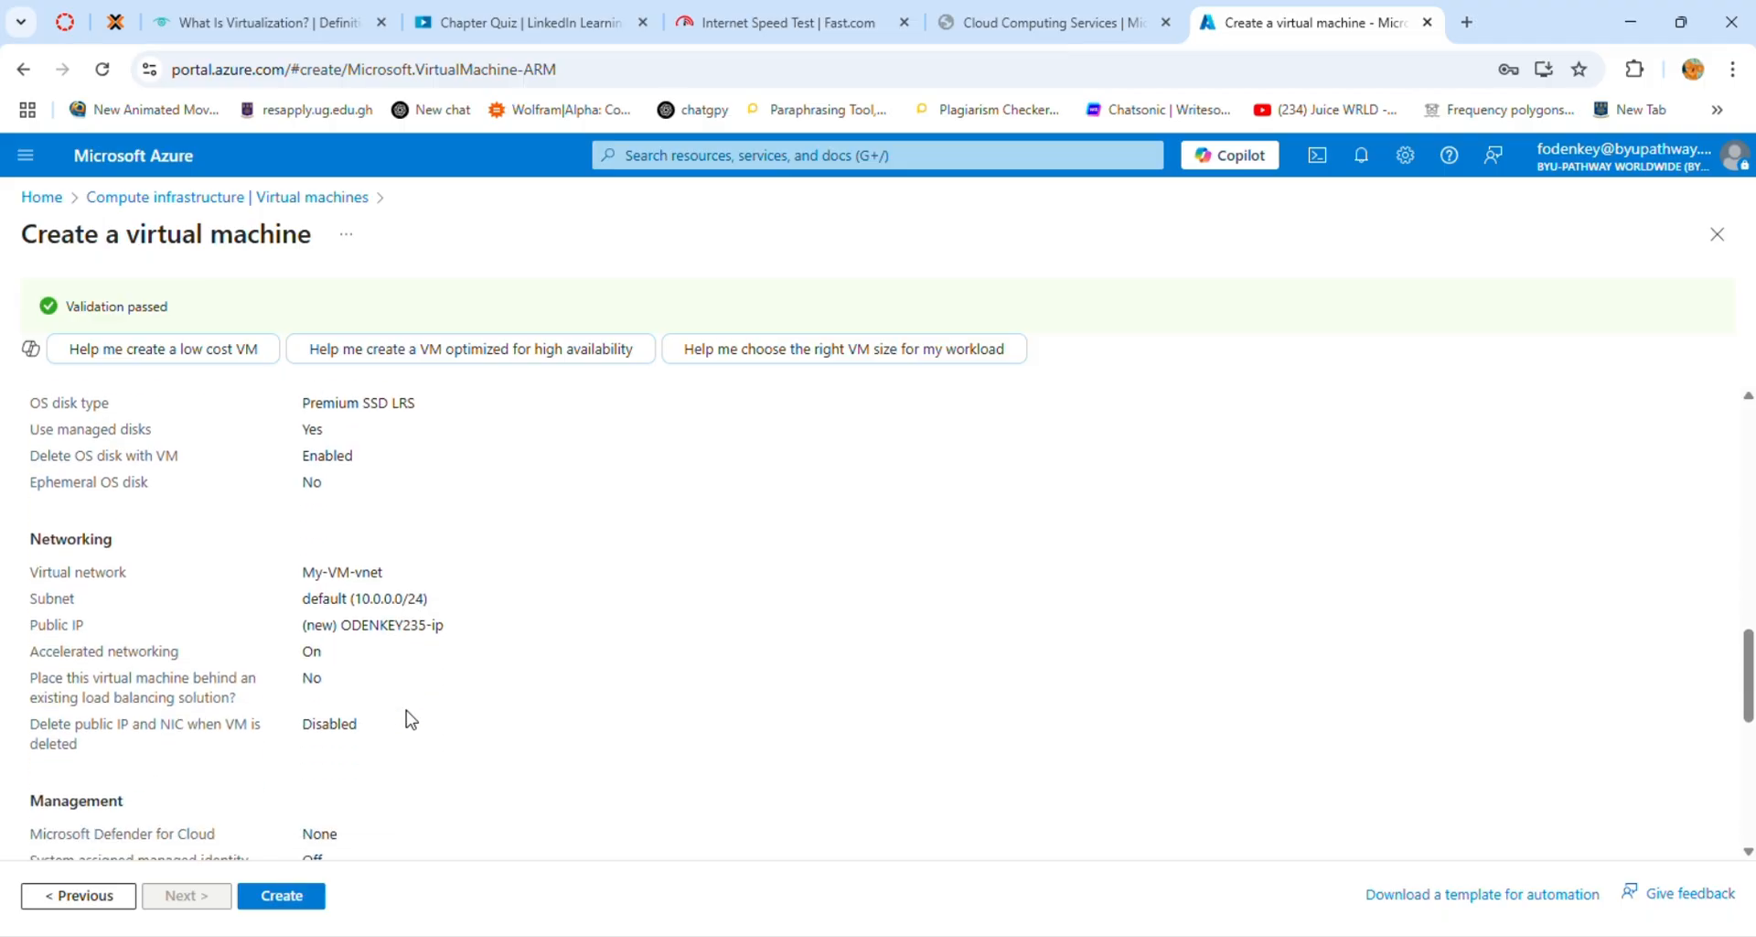
{"action": "scroll", "coordinate": [410, 719], "scroll_direction": "down", "scroll_amount": 4}
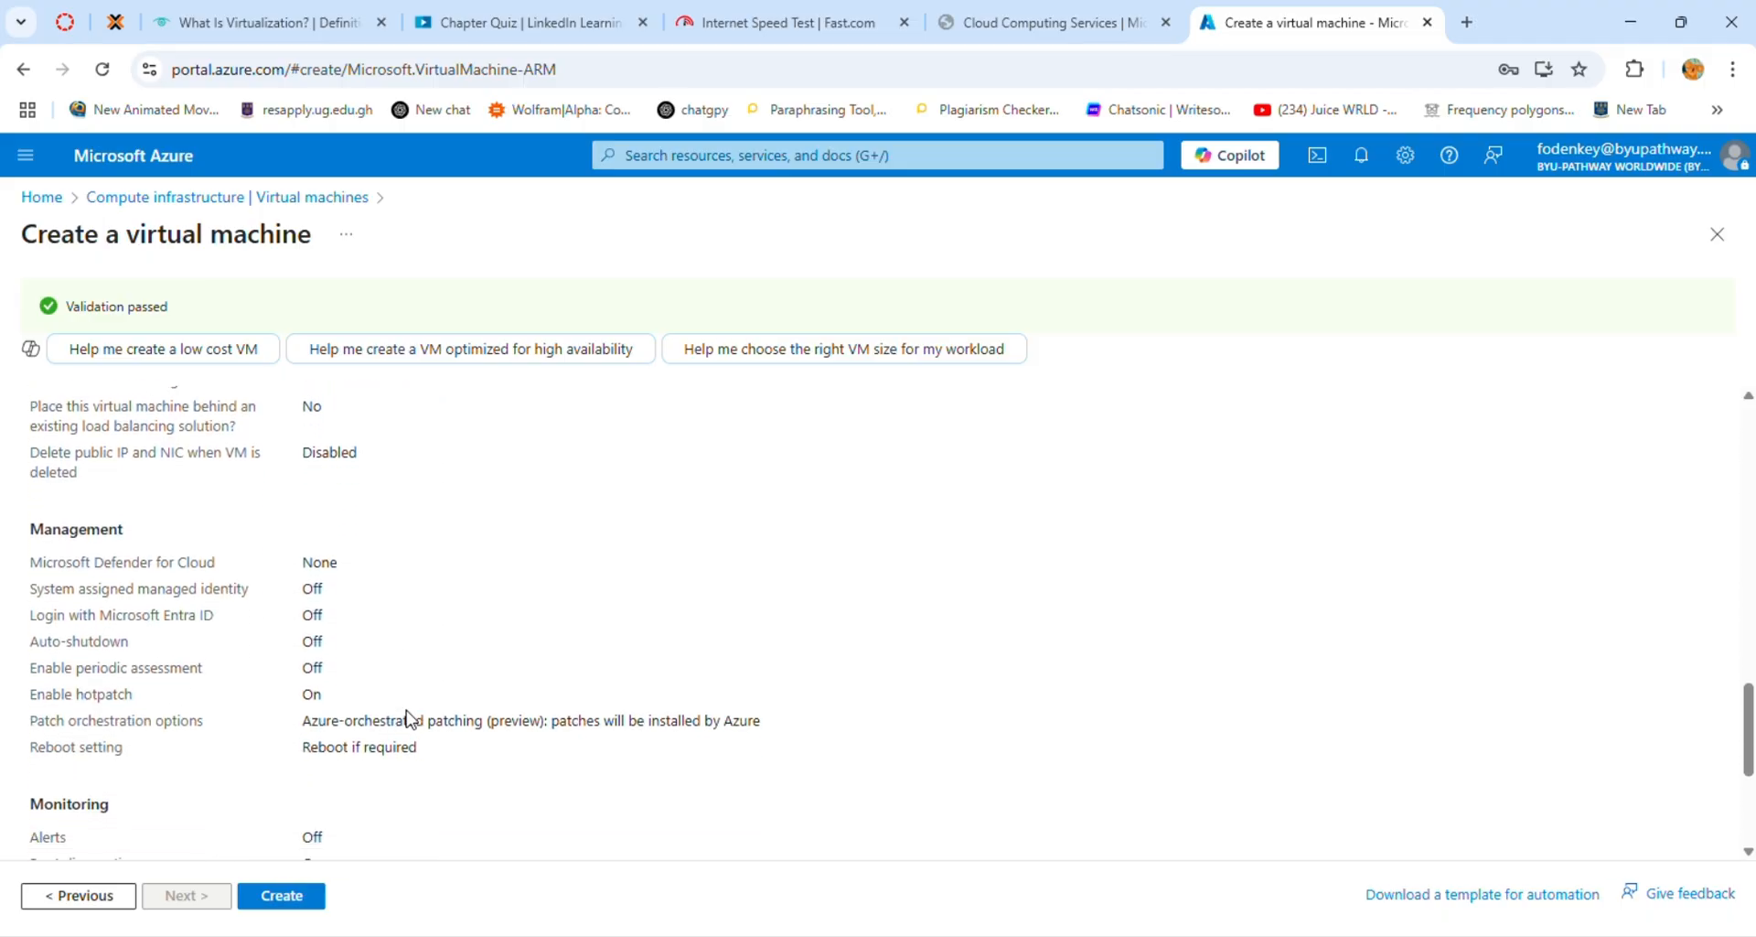
{"action": "scroll", "coordinate": [410, 719], "scroll_direction": "down", "scroll_amount": 1}
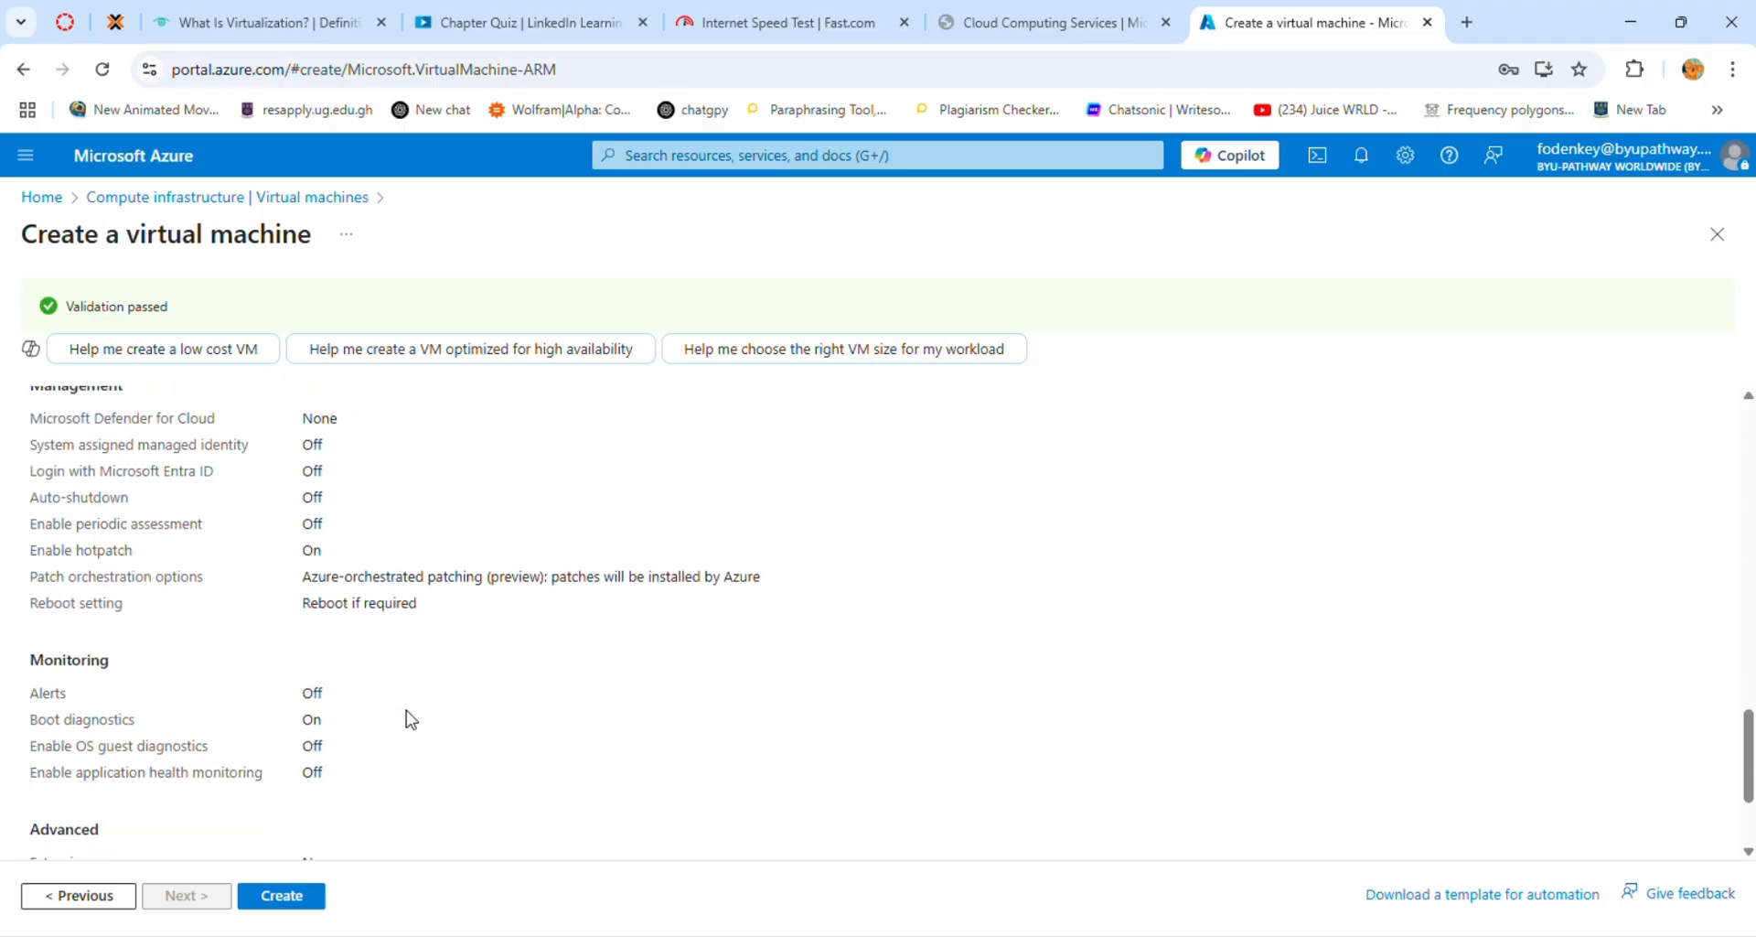
{"action": "scroll", "coordinate": [410, 719], "scroll_direction": "down", "scroll_amount": 1}
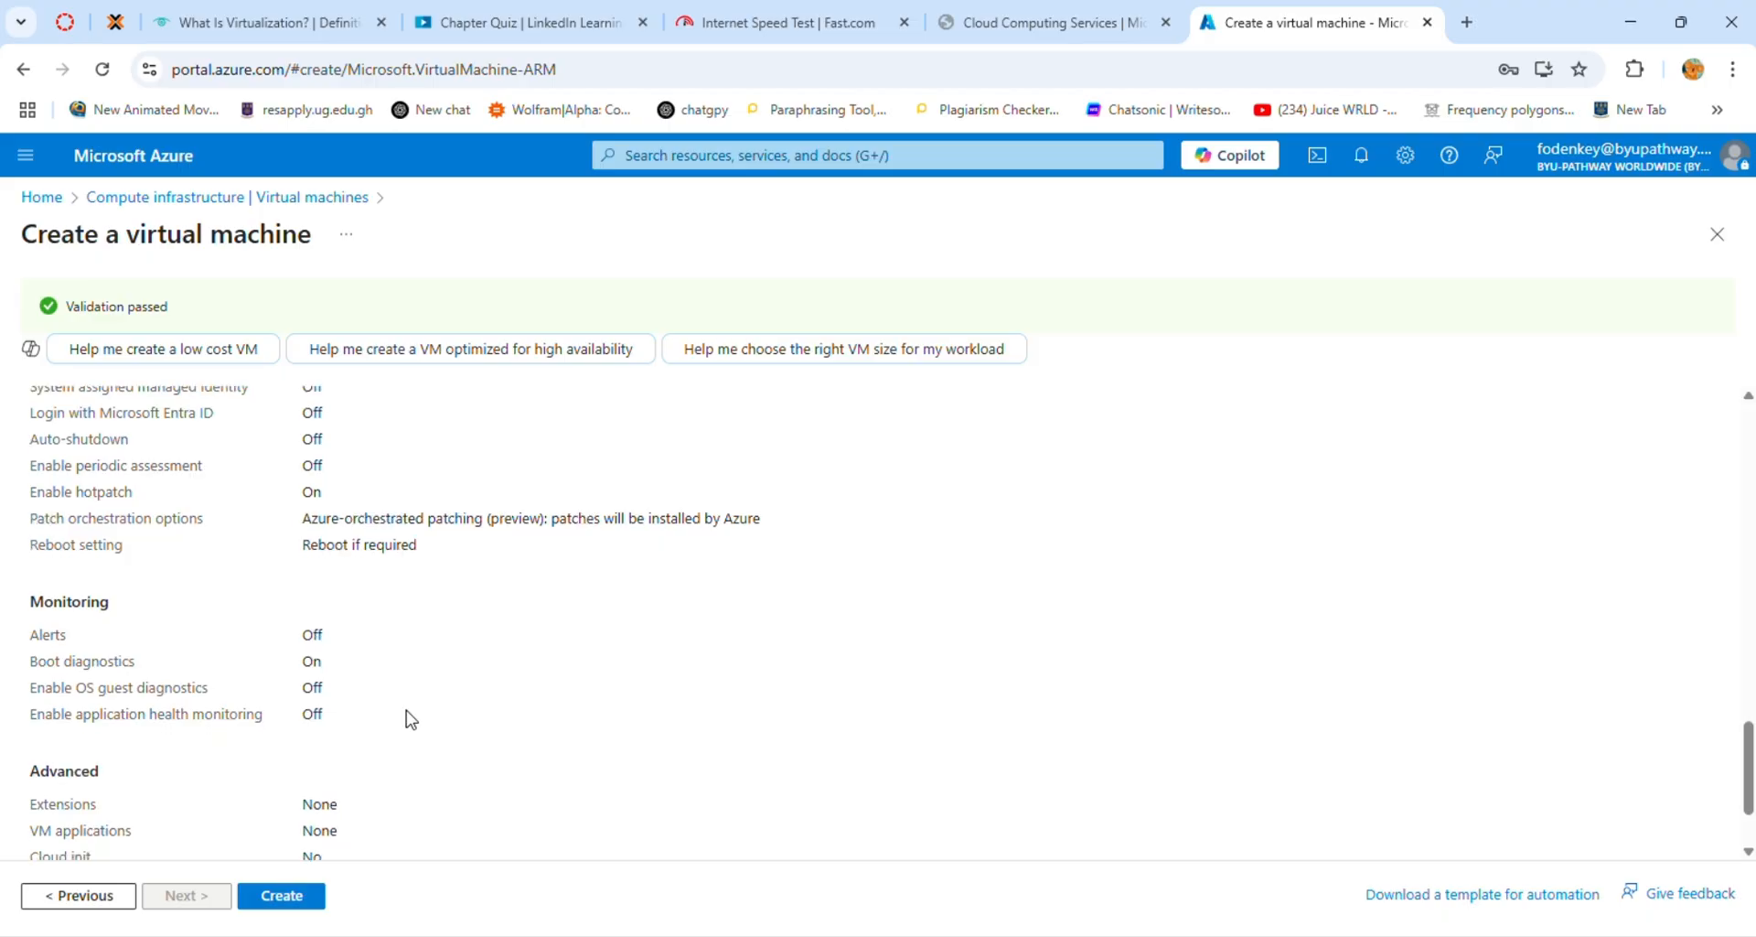
{"action": "scroll", "coordinate": [410, 719], "scroll_direction": "down", "scroll_amount": 1}
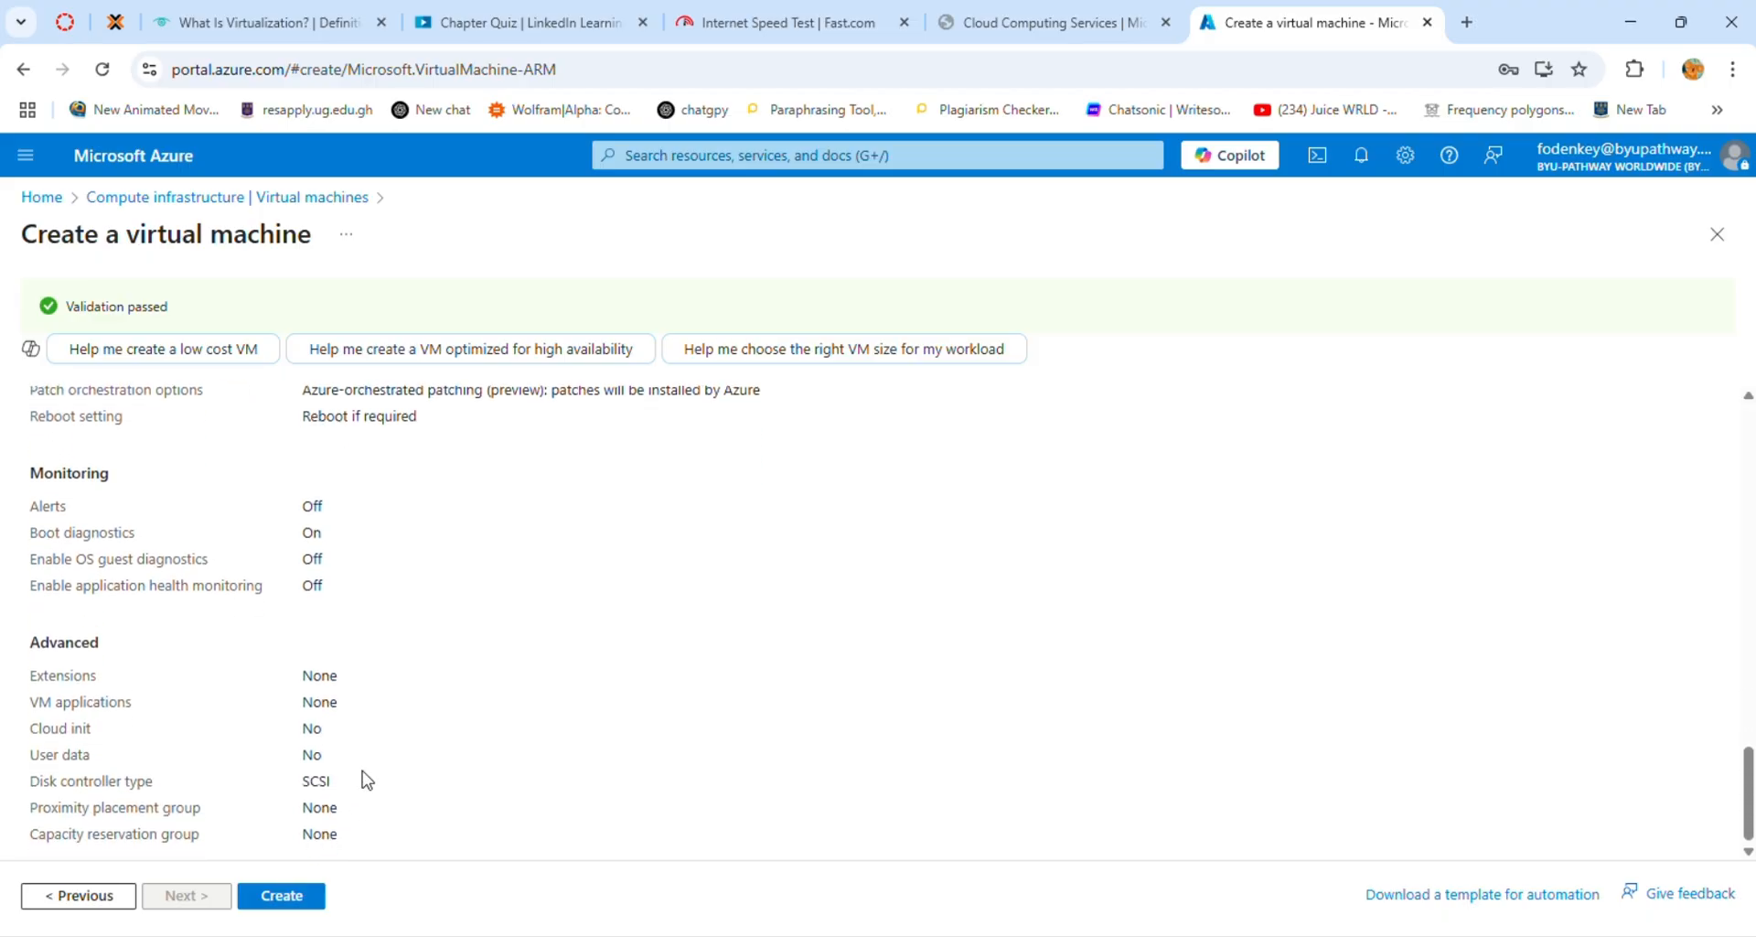
- Create the virtual machine from the reviewed configuration and let the deployment complete
{"action": "left_click", "coordinate": [282, 896]}
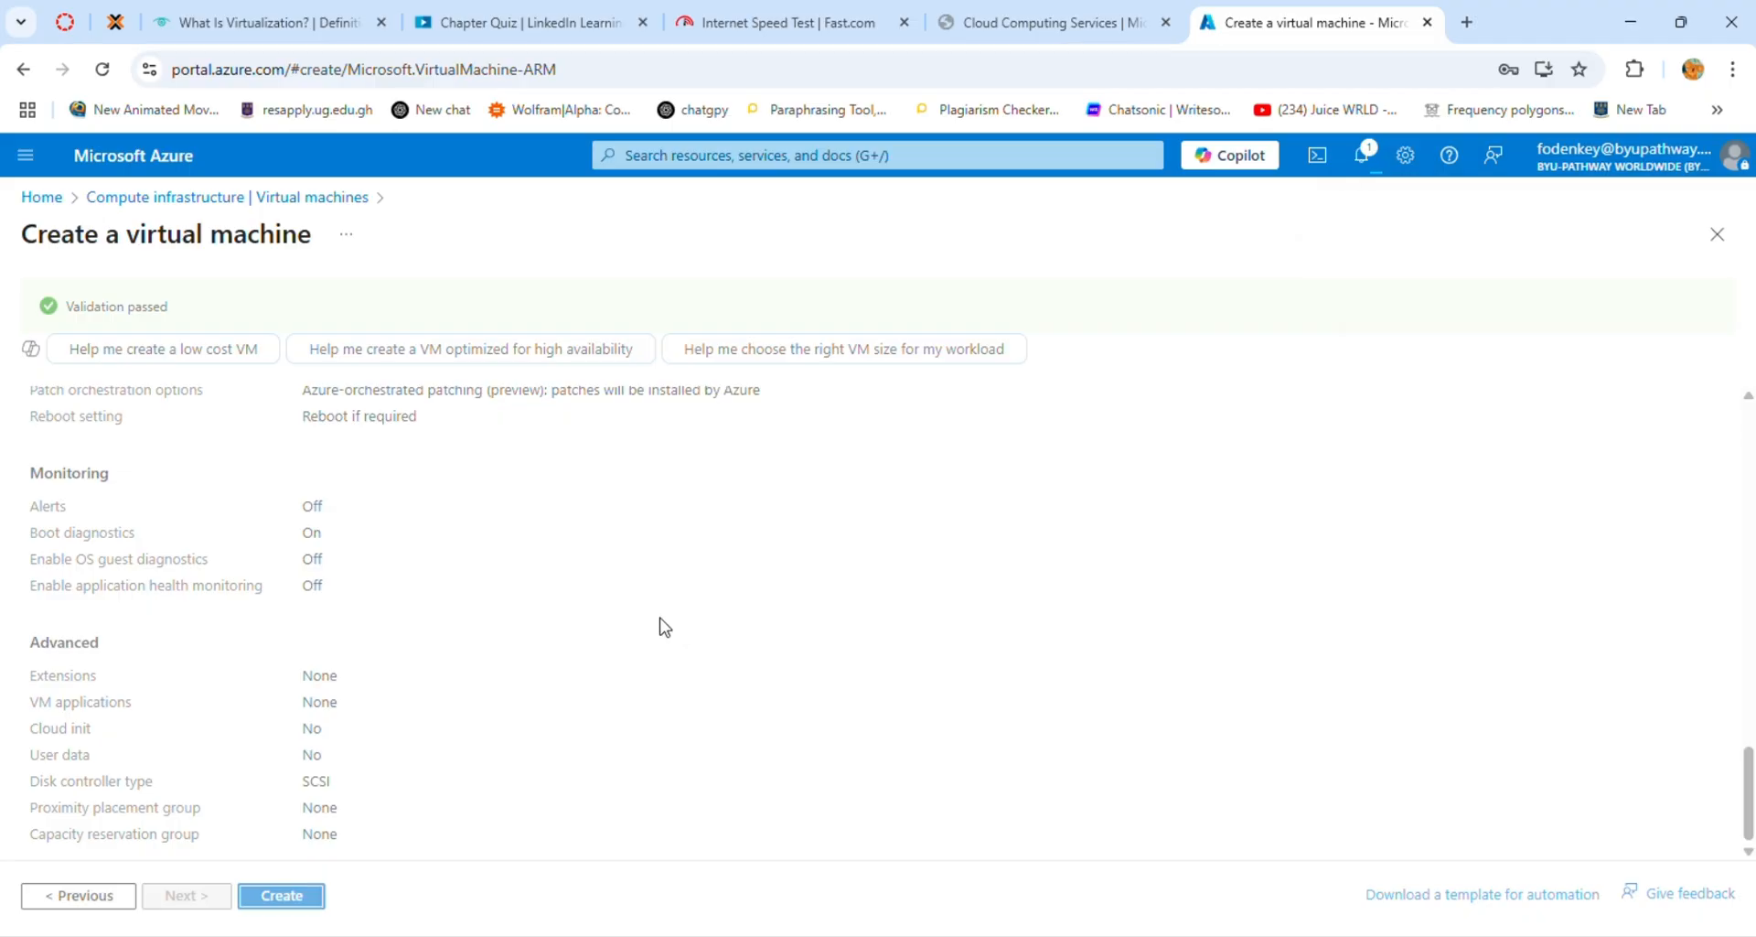
{"action": "scroll", "coordinate": [665, 626], "scroll_direction": "up", "scroll_amount": 2}
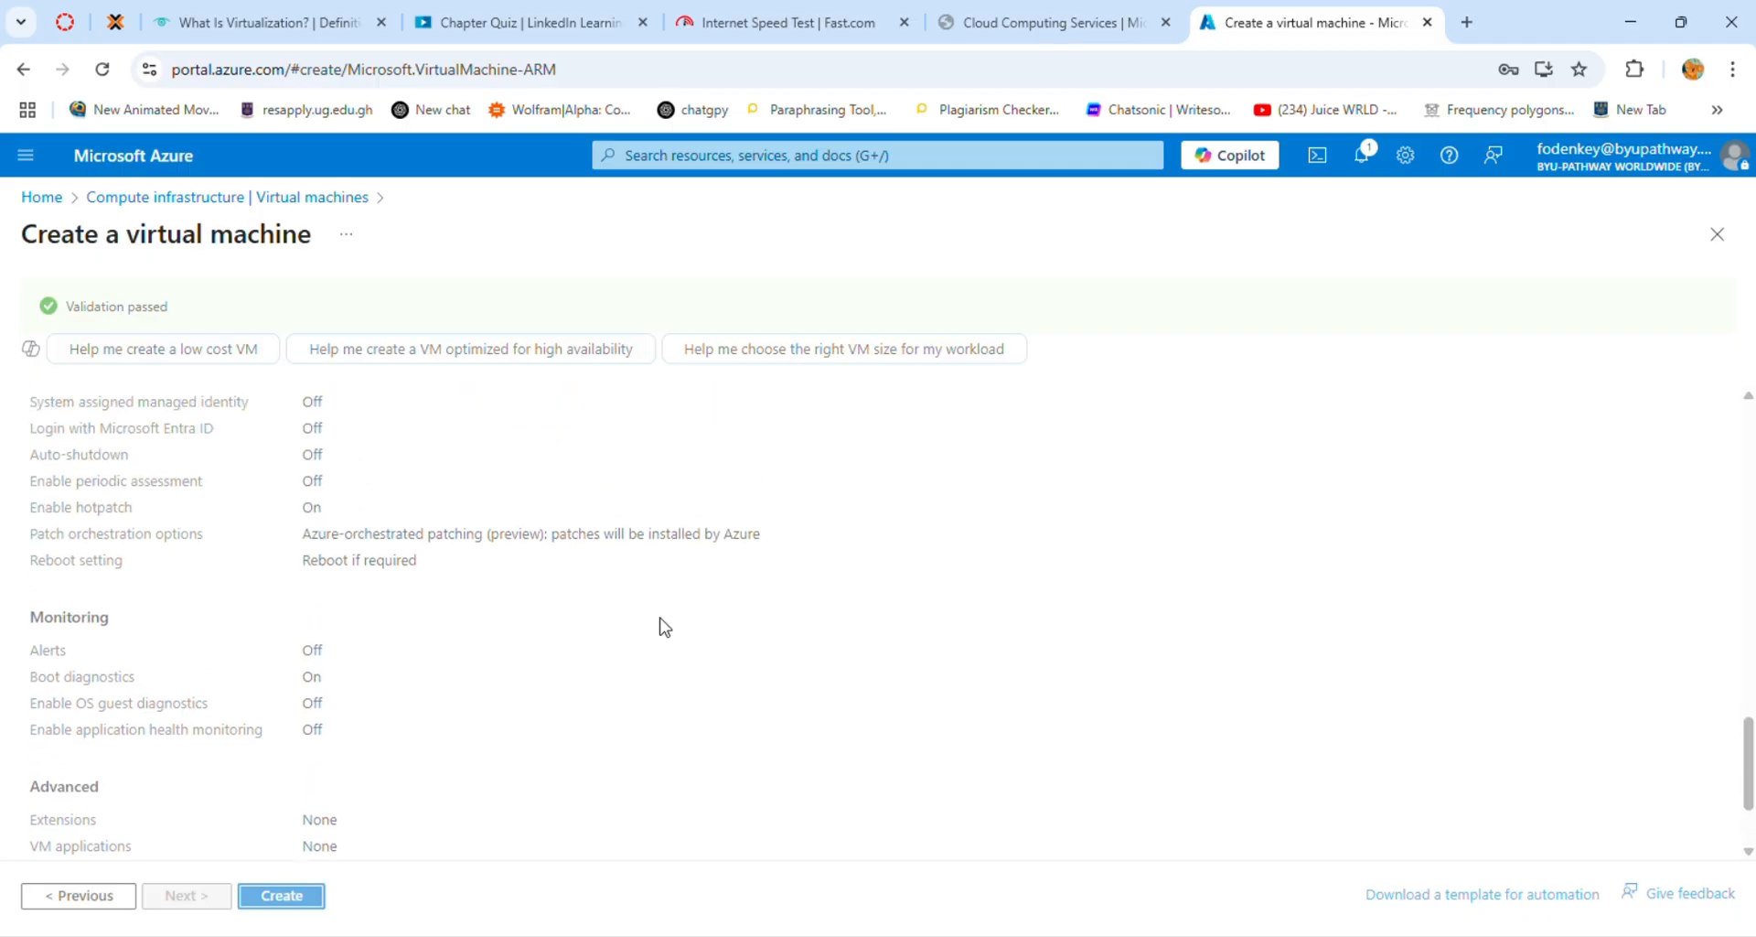
{"action": "scroll", "coordinate": [665, 626], "scroll_direction": "up", "scroll_amount": 10}
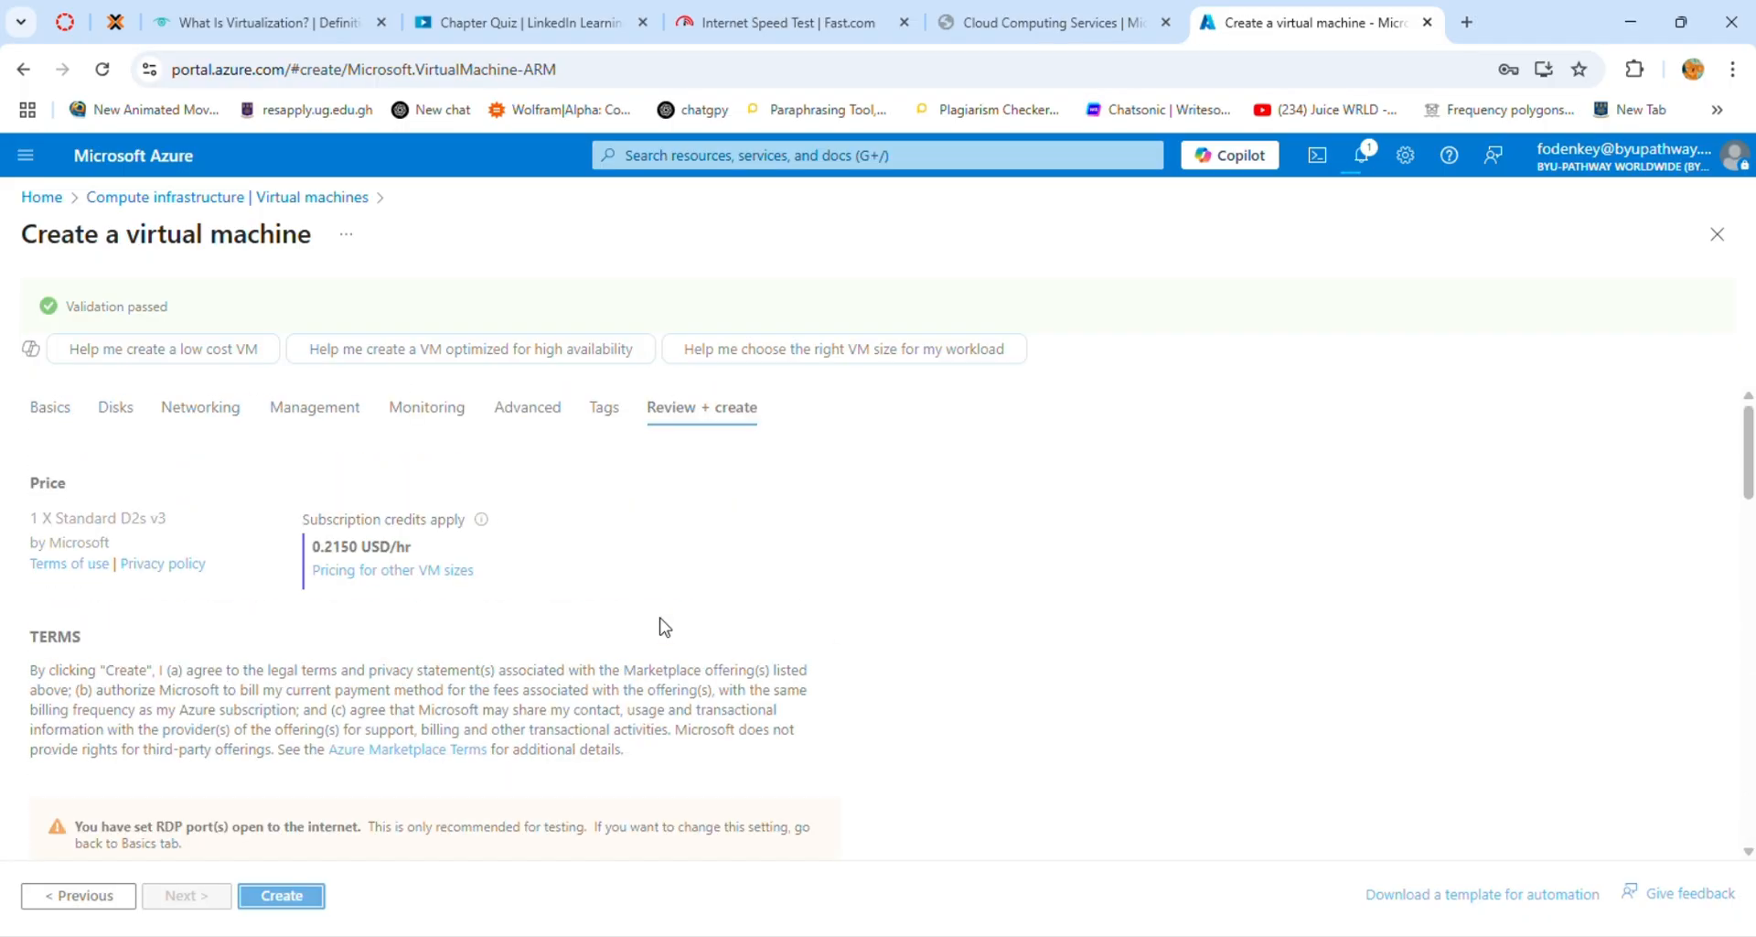
{"action": "scroll", "coordinate": [665, 626], "scroll_direction": "down", "scroll_amount": 5}
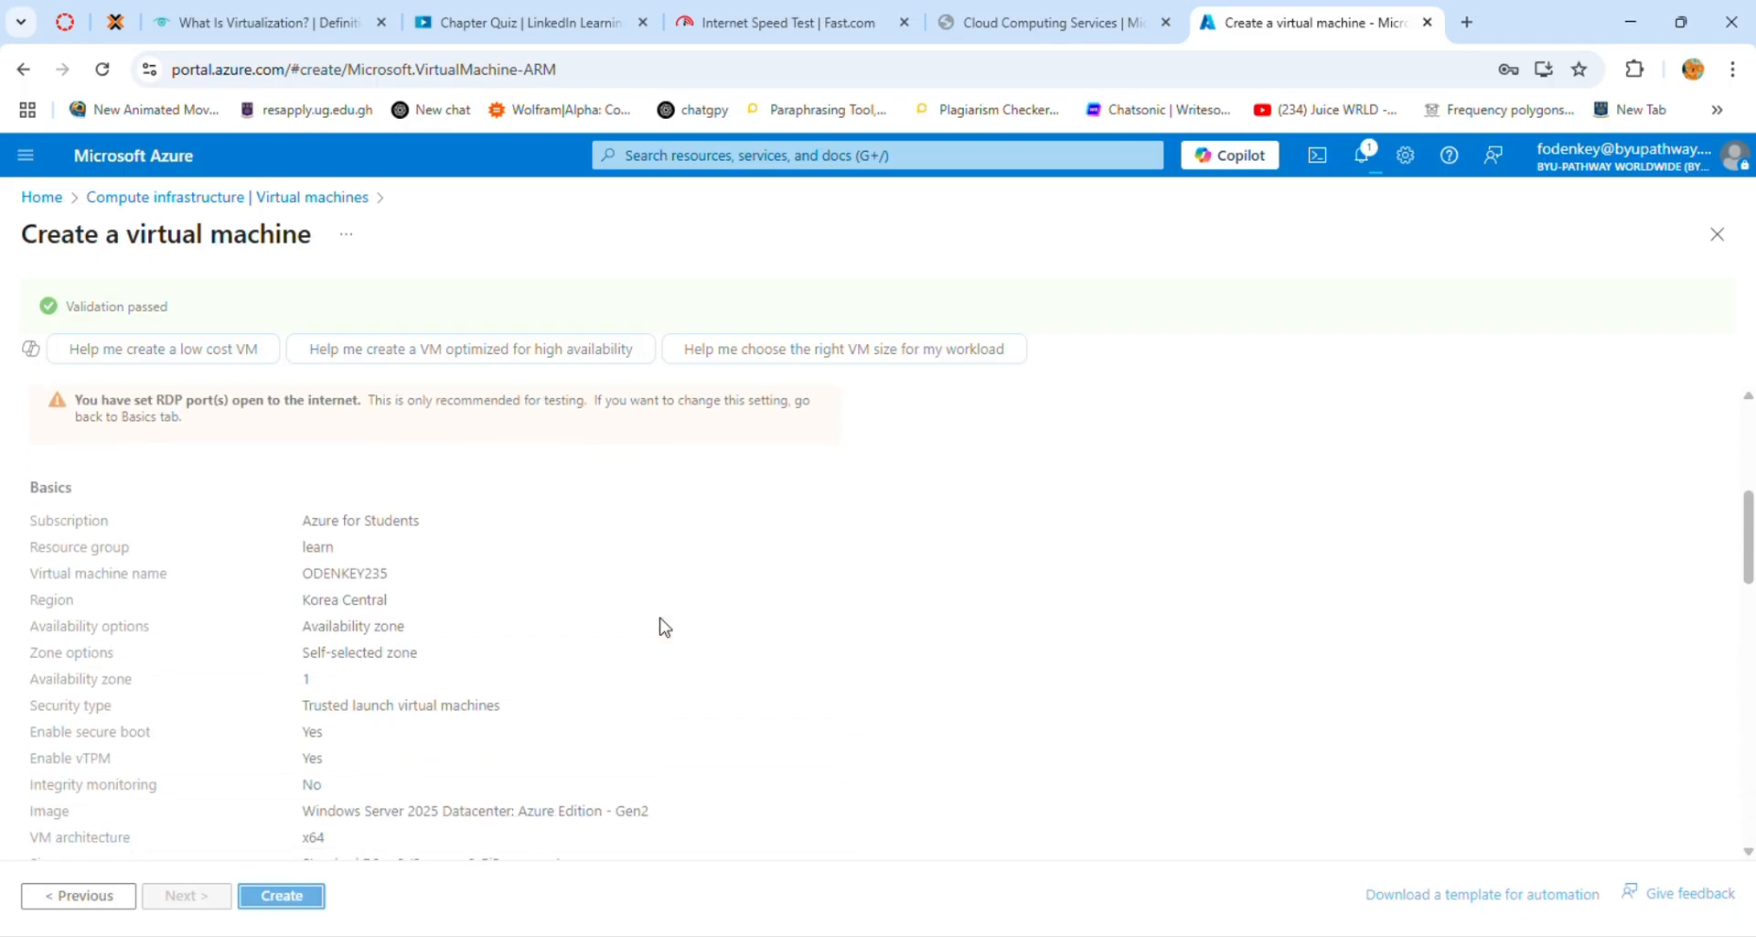
{"action": "scroll", "coordinate": [664, 627], "scroll_direction": "down", "scroll_amount": 1}
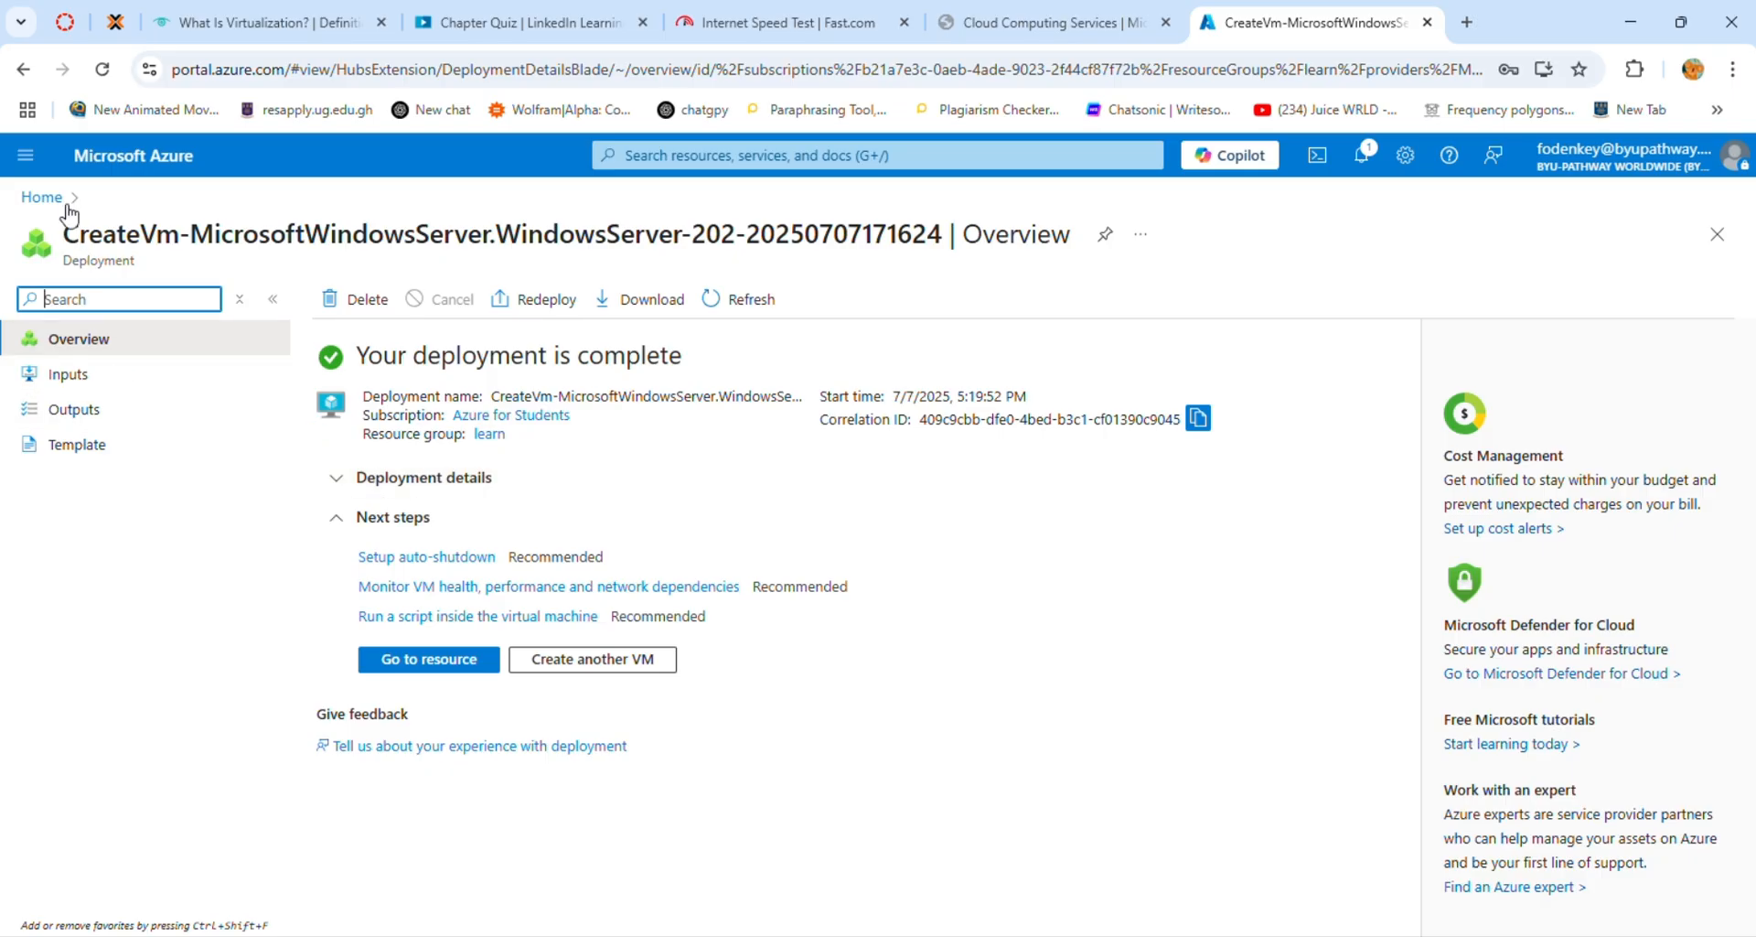
- Return to the portal's home page from the deployment overview
{"action": "left_click", "coordinate": [39, 197]}
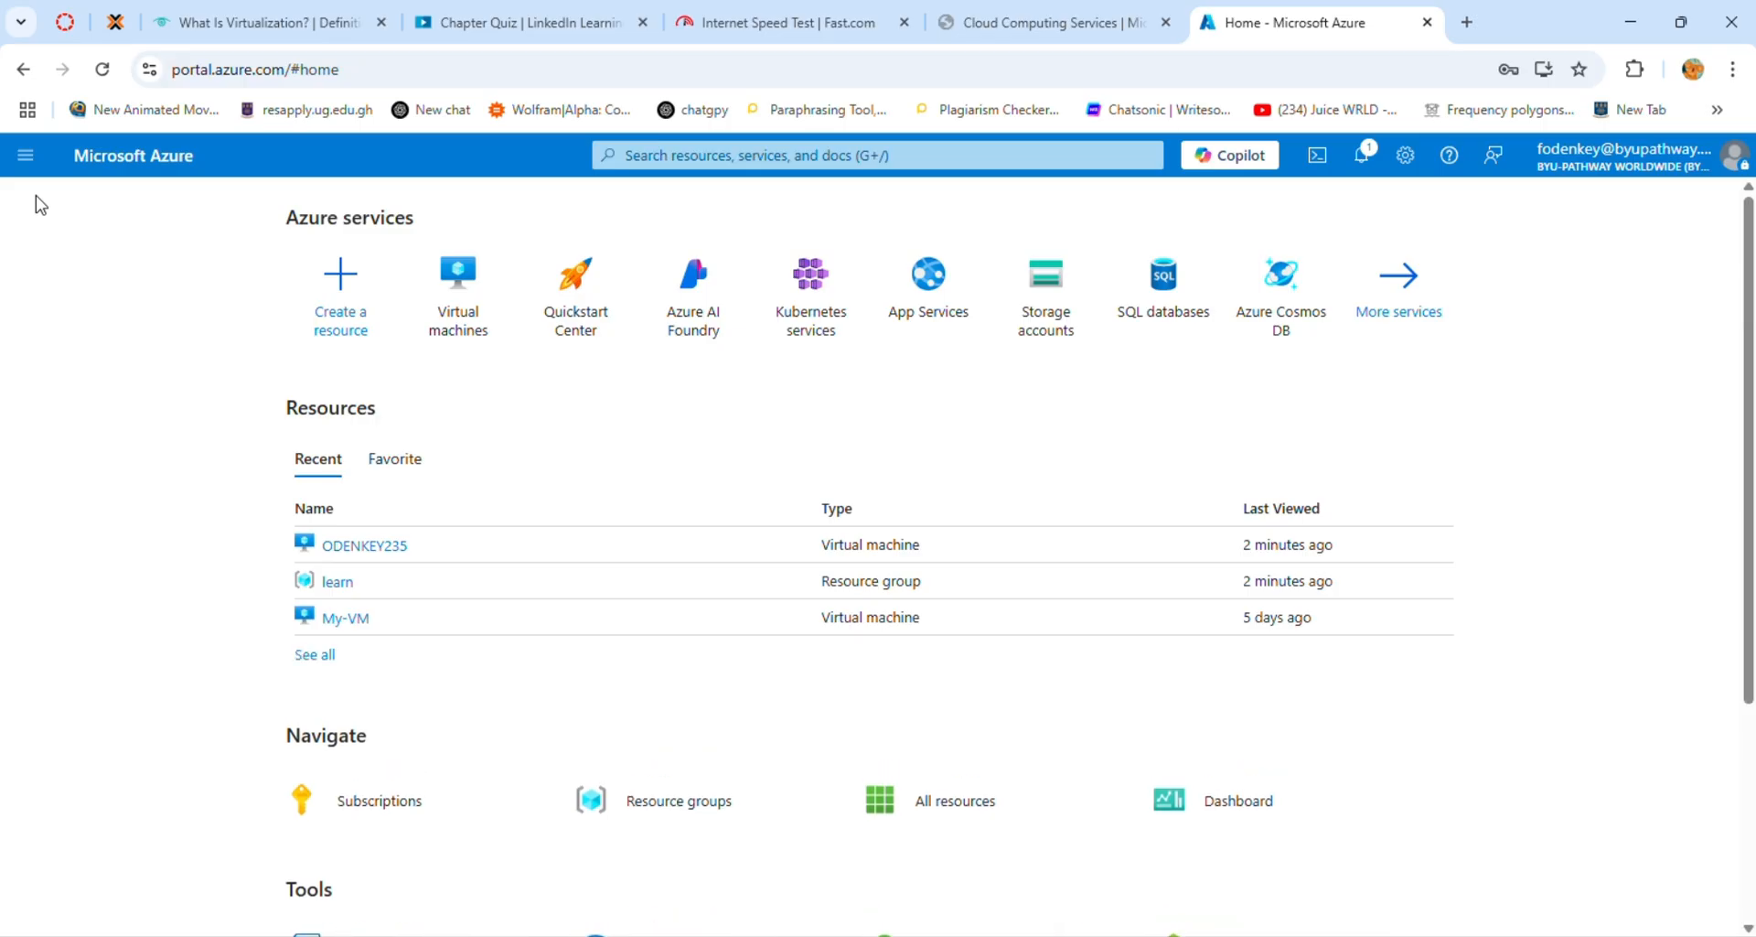